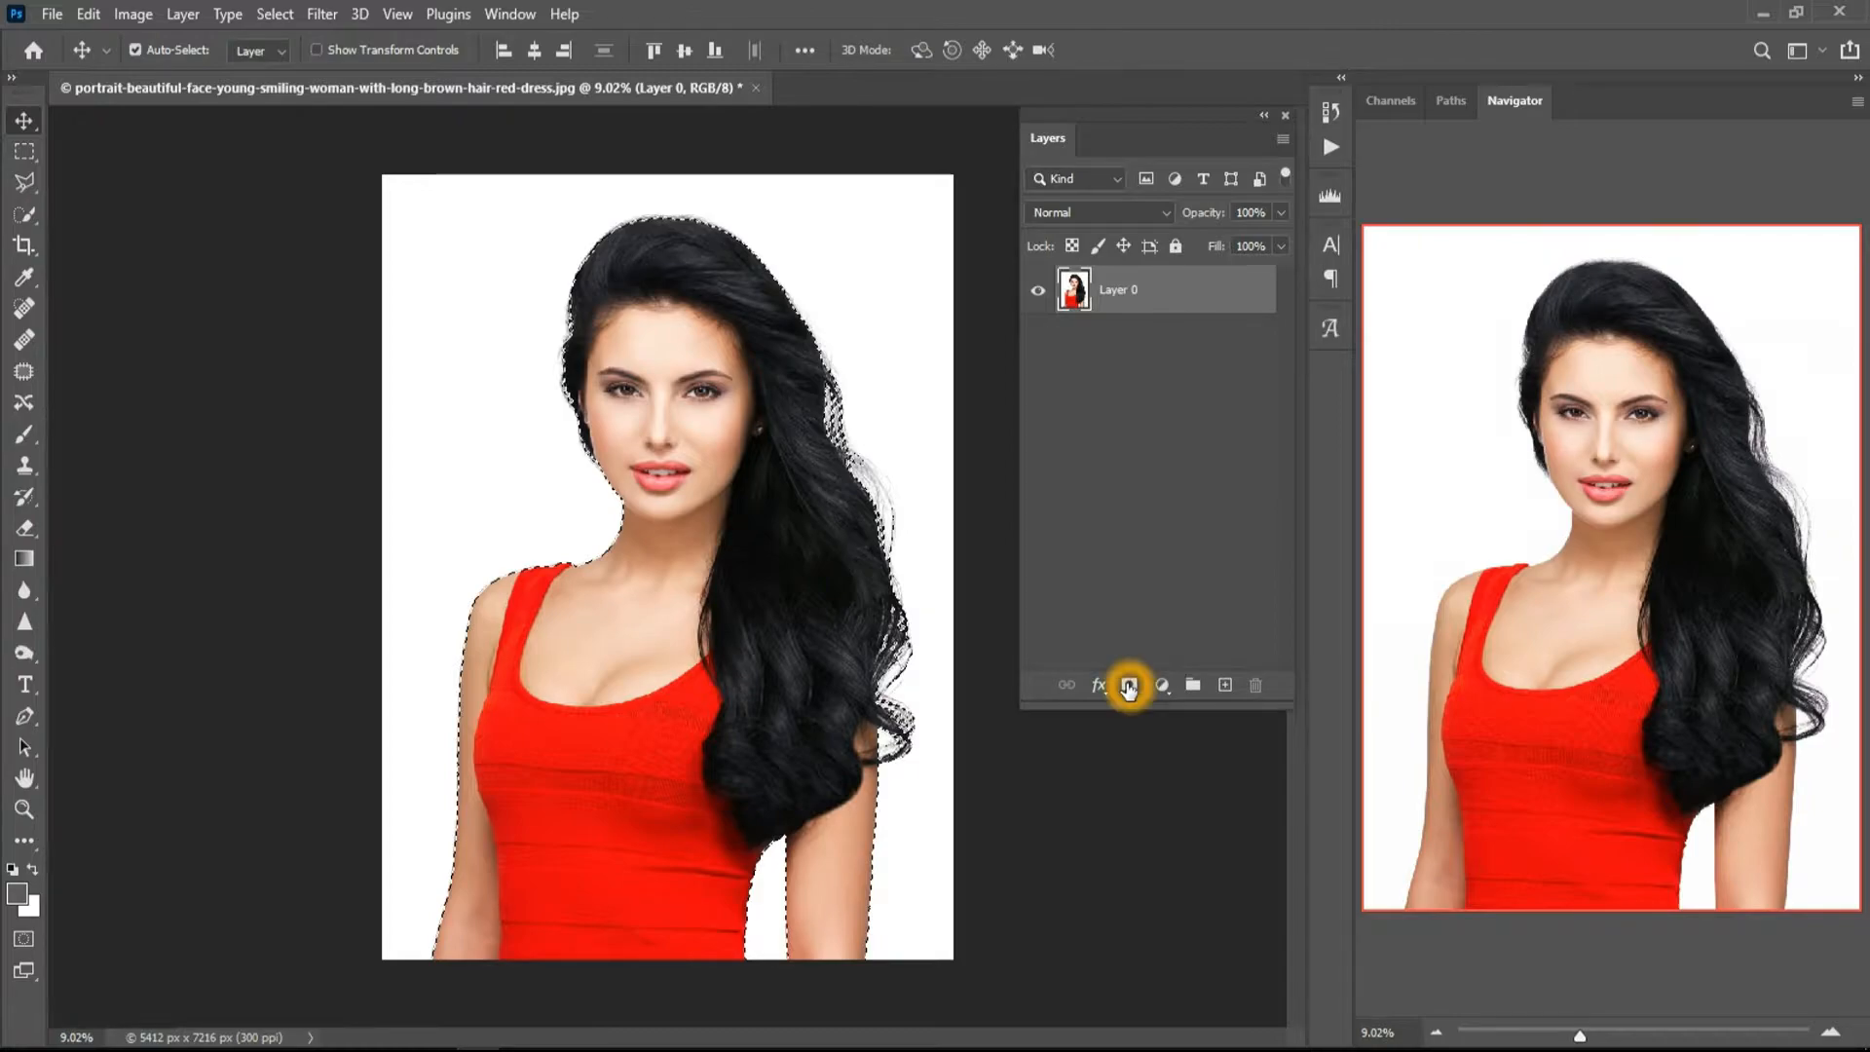
Mask the portrait layer with the active selection so the white background around the woman is removed
click(1128, 687)
click(782, 537)
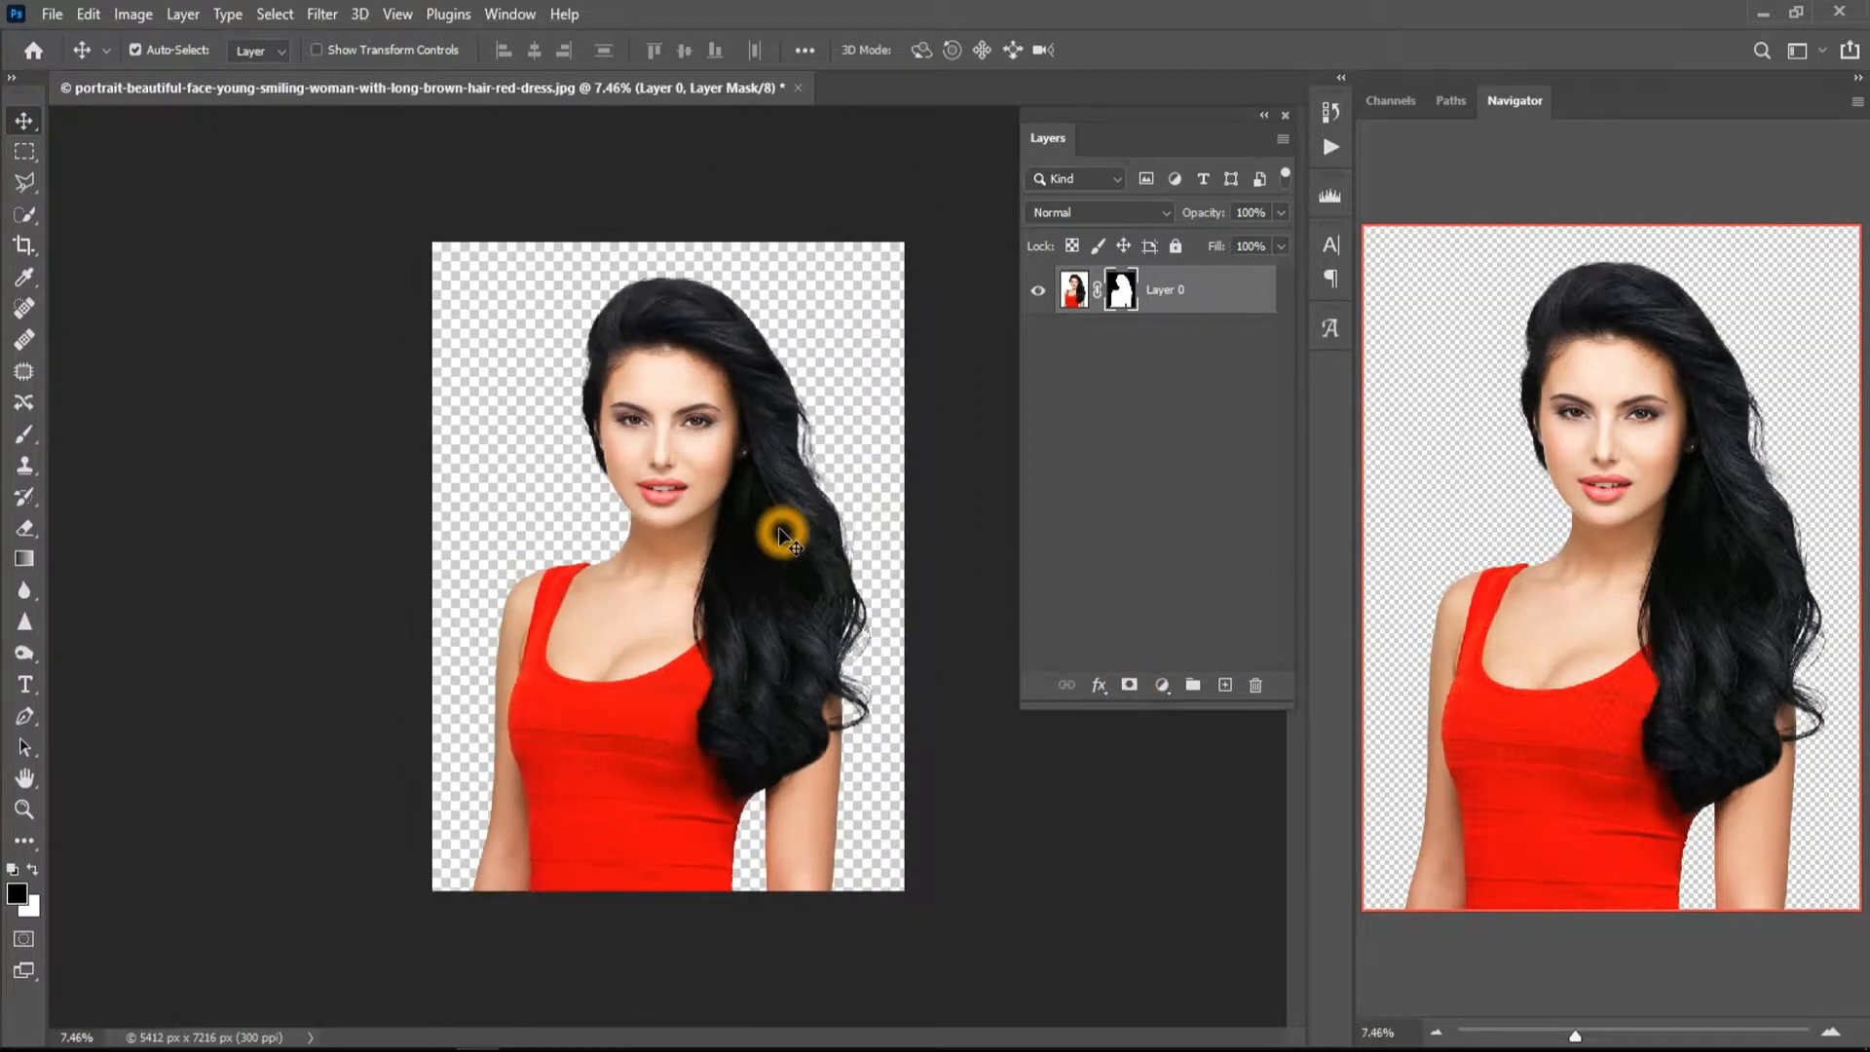
key(ctrl+minus)
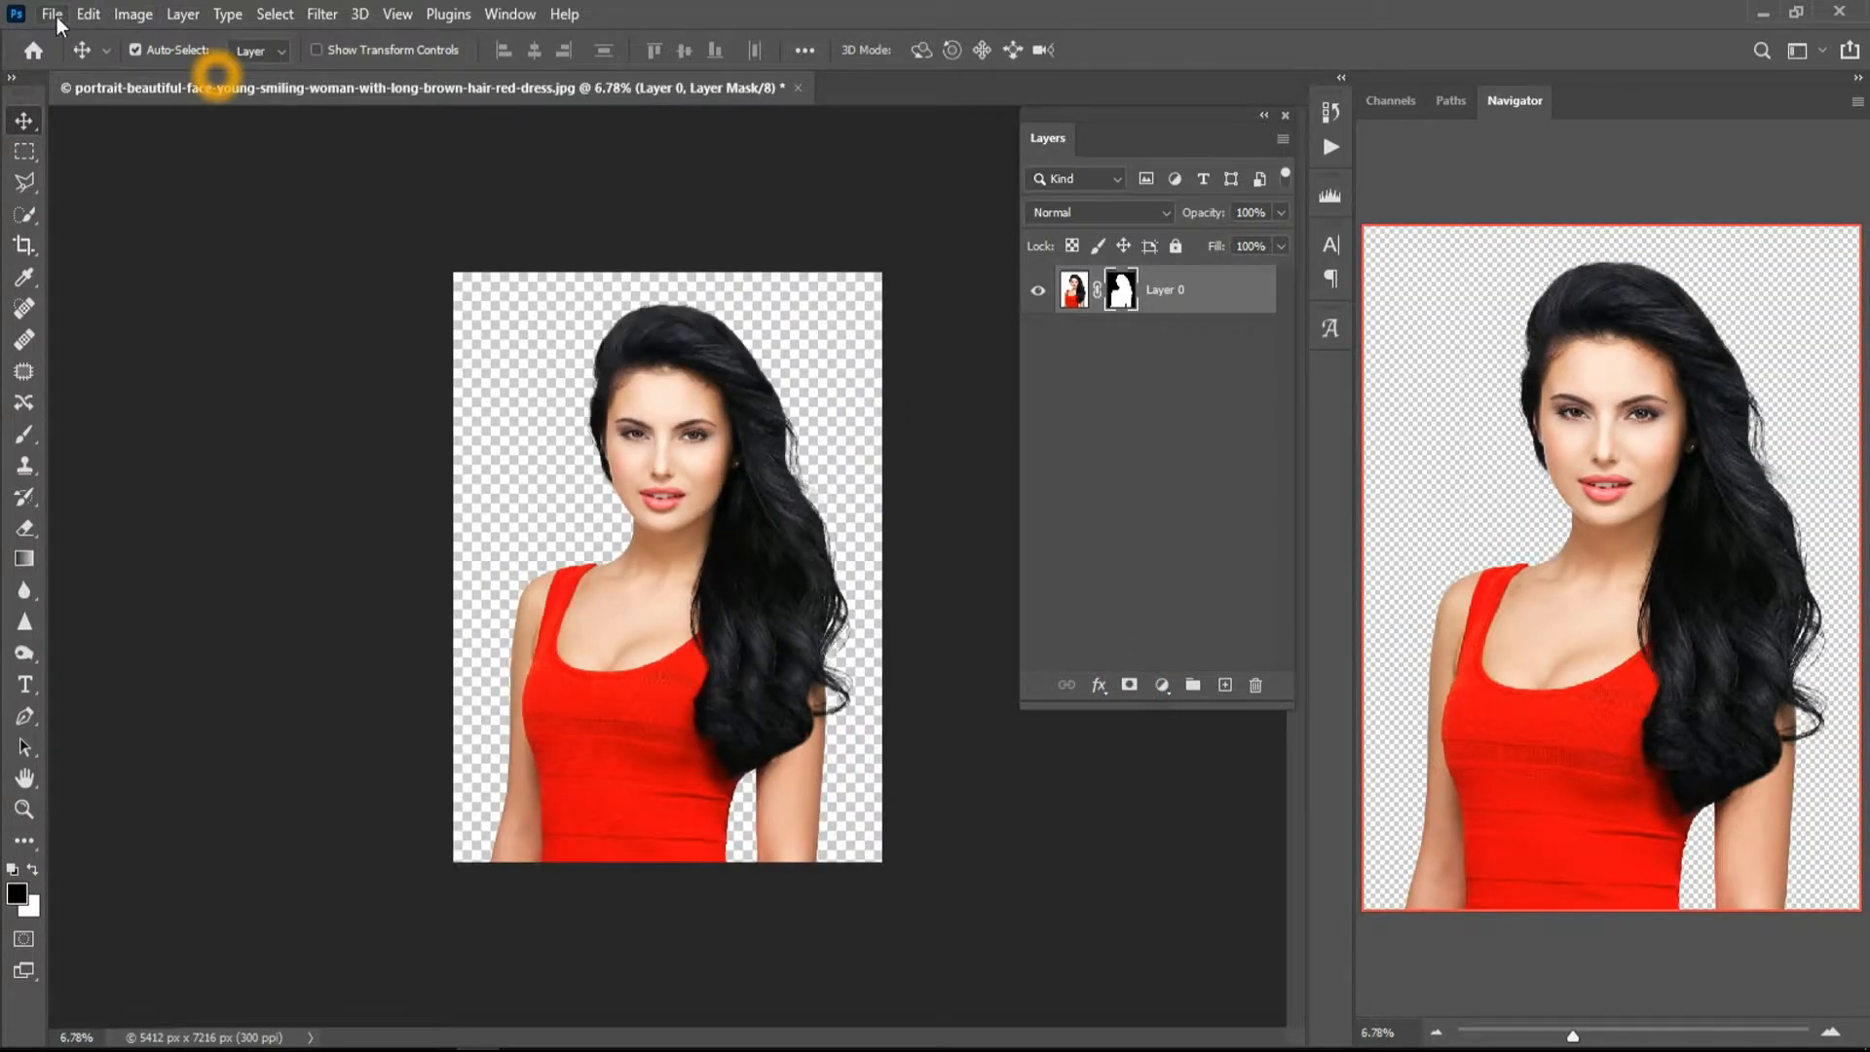
Create a new A4 portrait document, 210 x 297 mm at 300 ppi in RGB Color with a white background
click(86, 14)
click(797, 216)
key(ctrl+n)
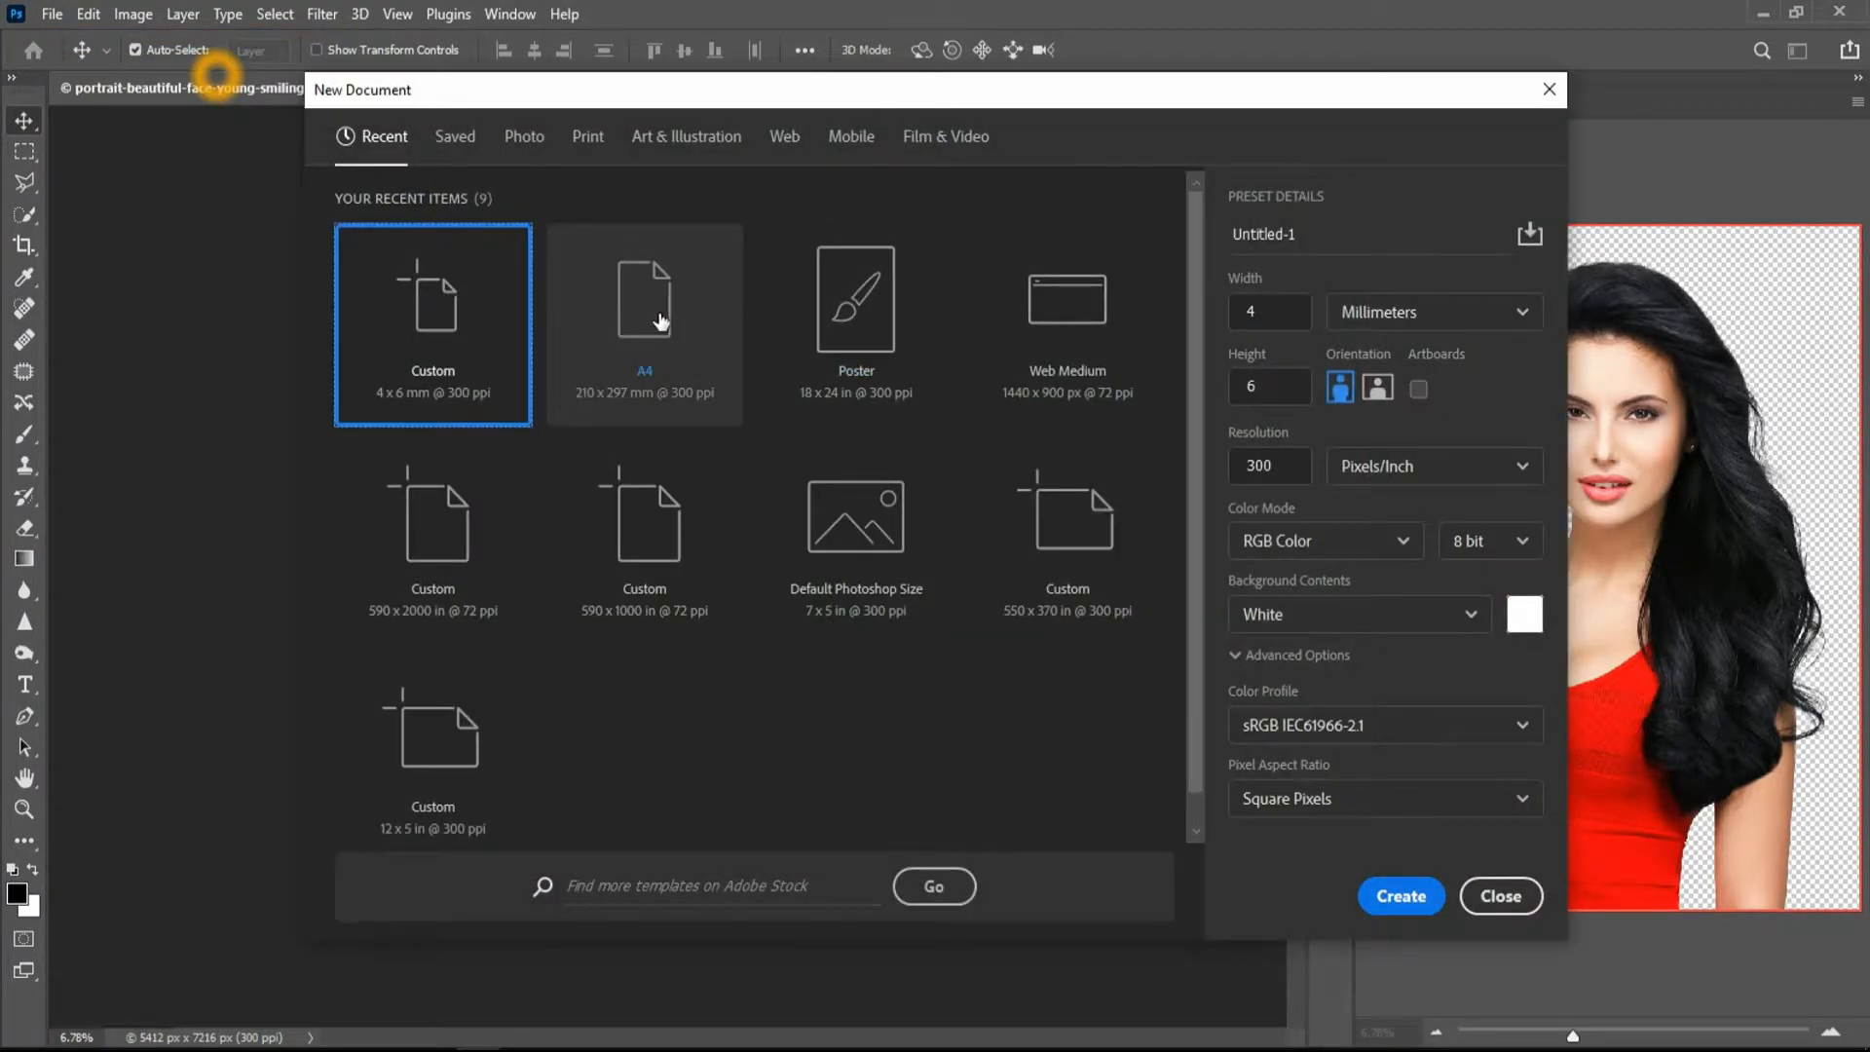
click(659, 322)
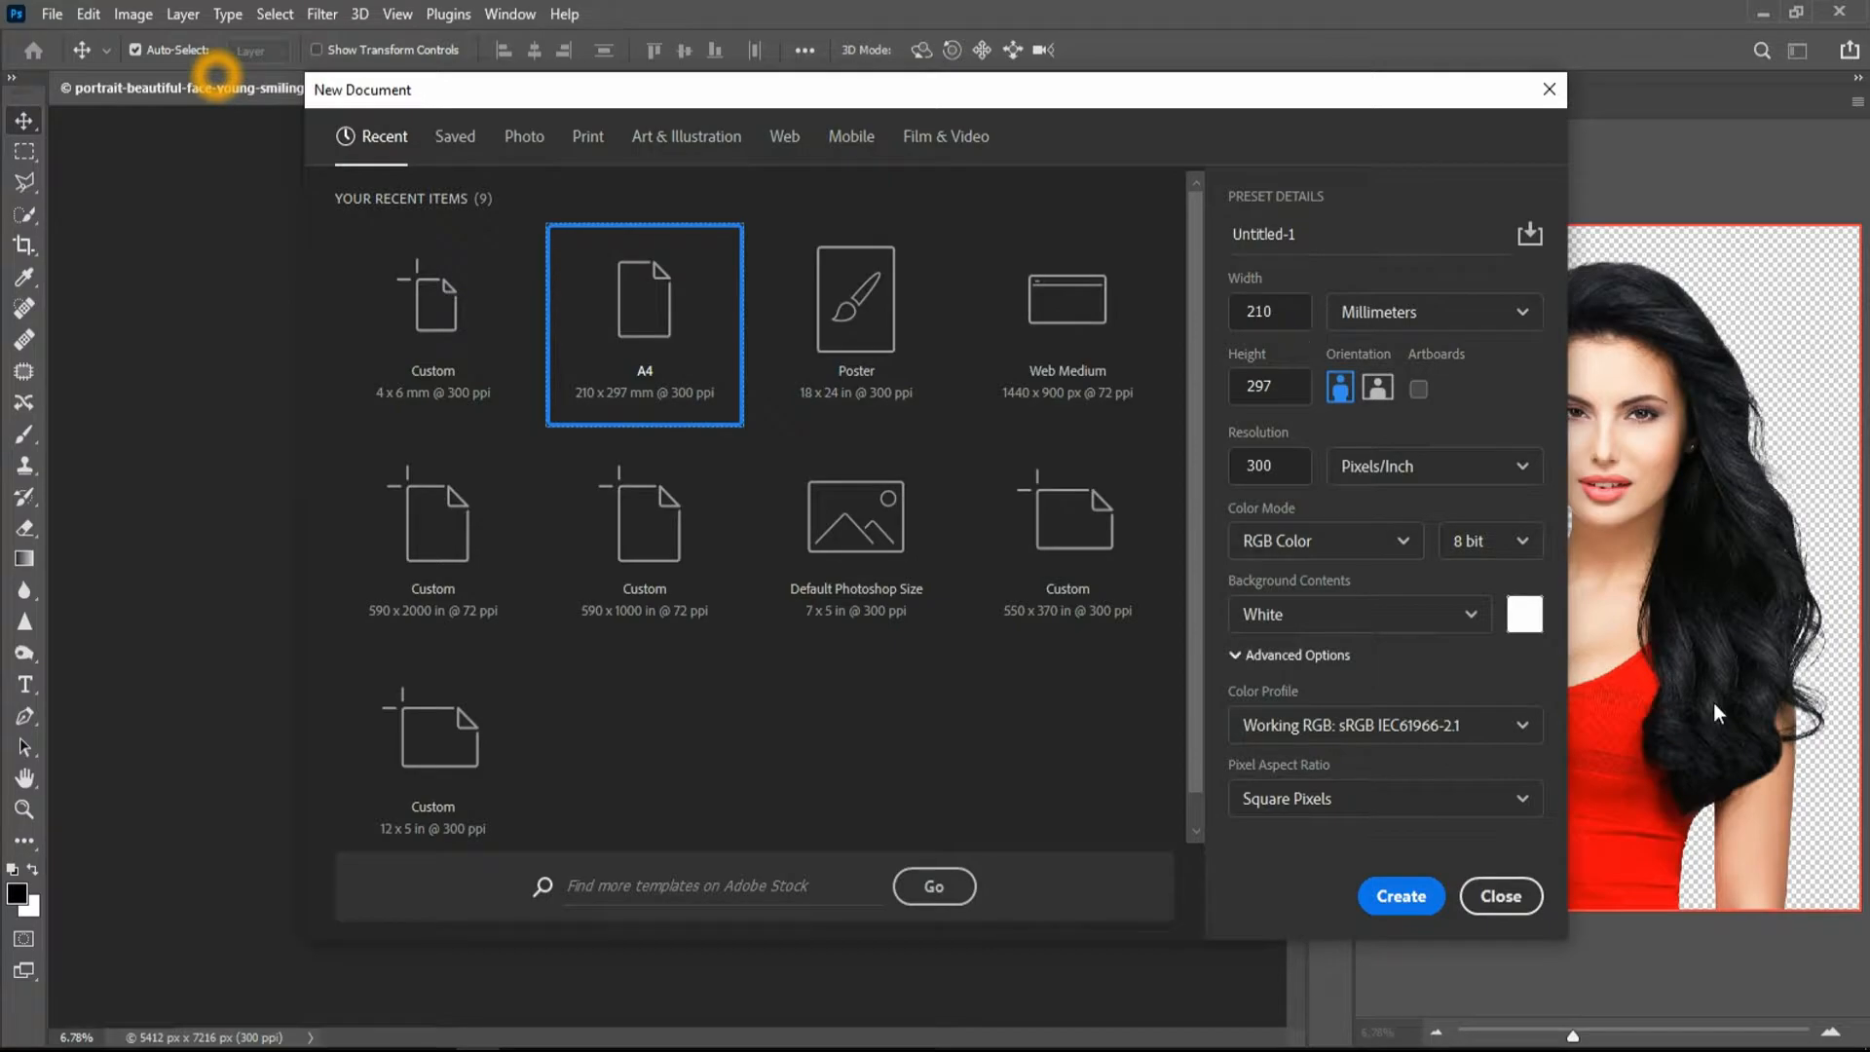
click(1400, 895)
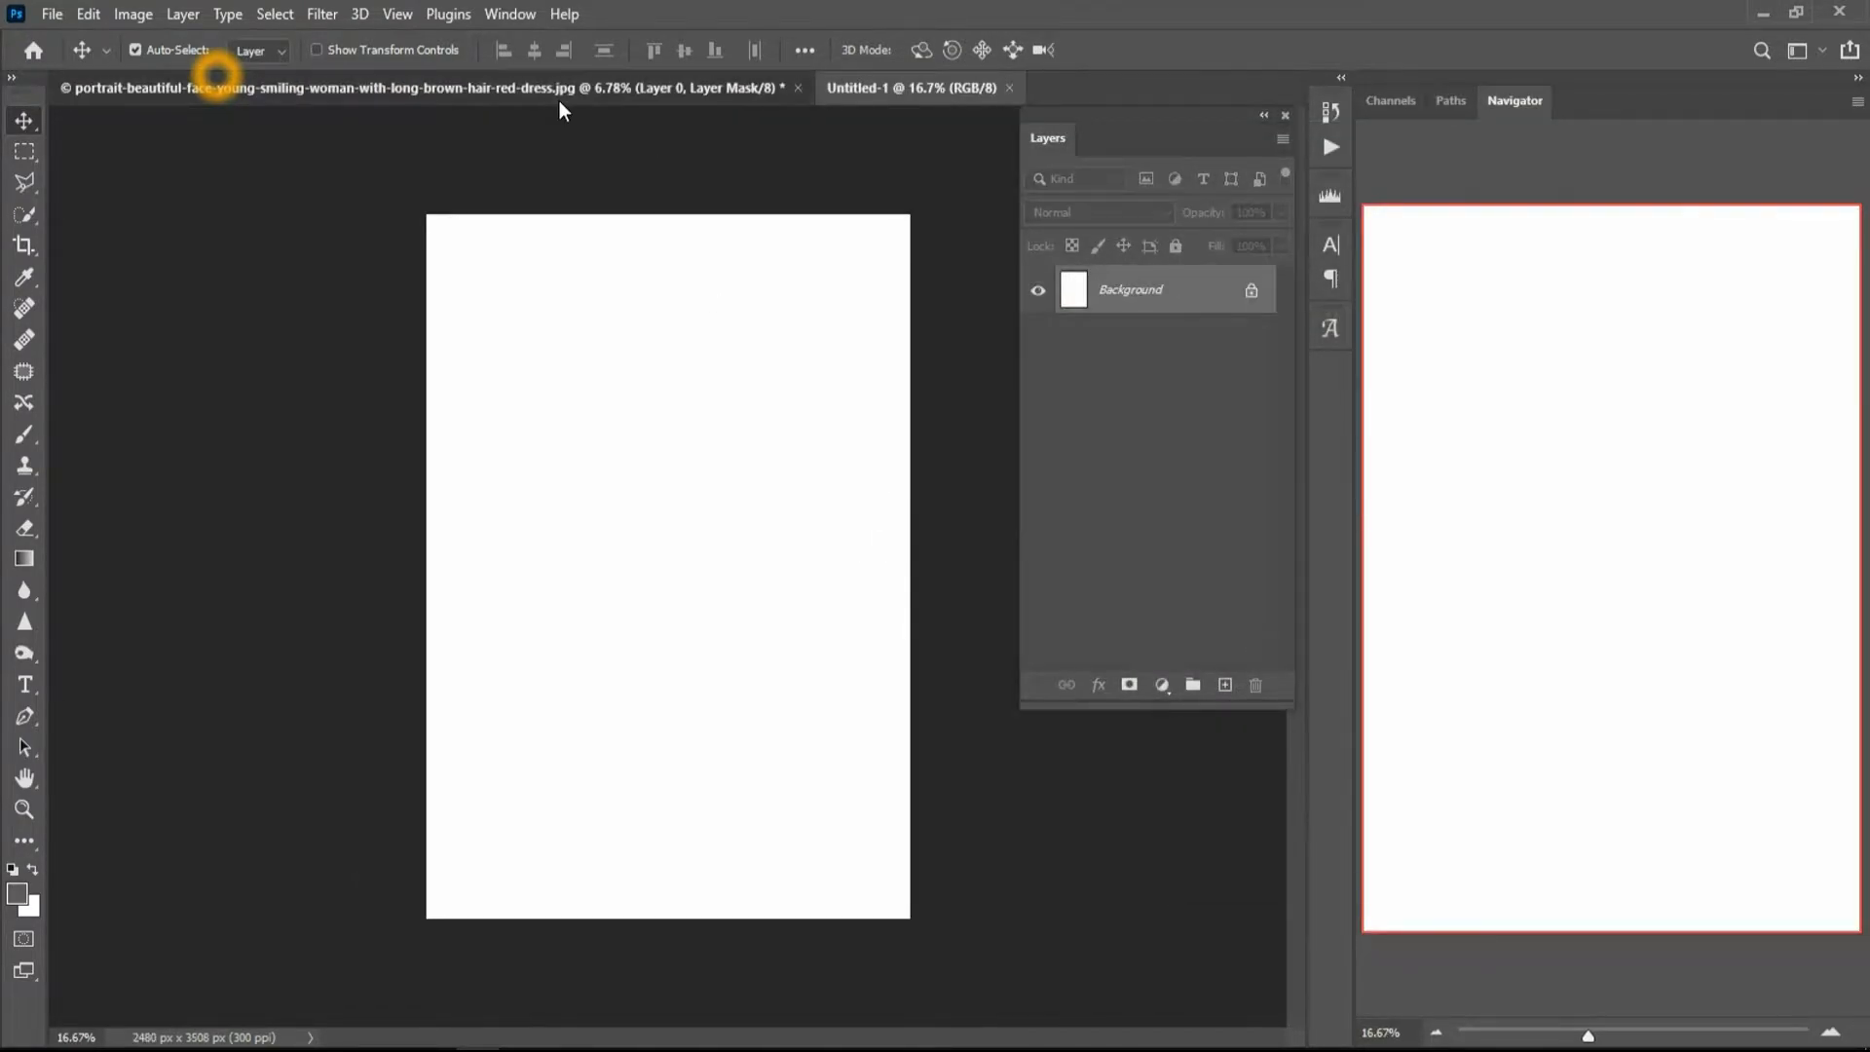
Copy the masked woman layer from the portrait file into the new A4 document
click(559, 90)
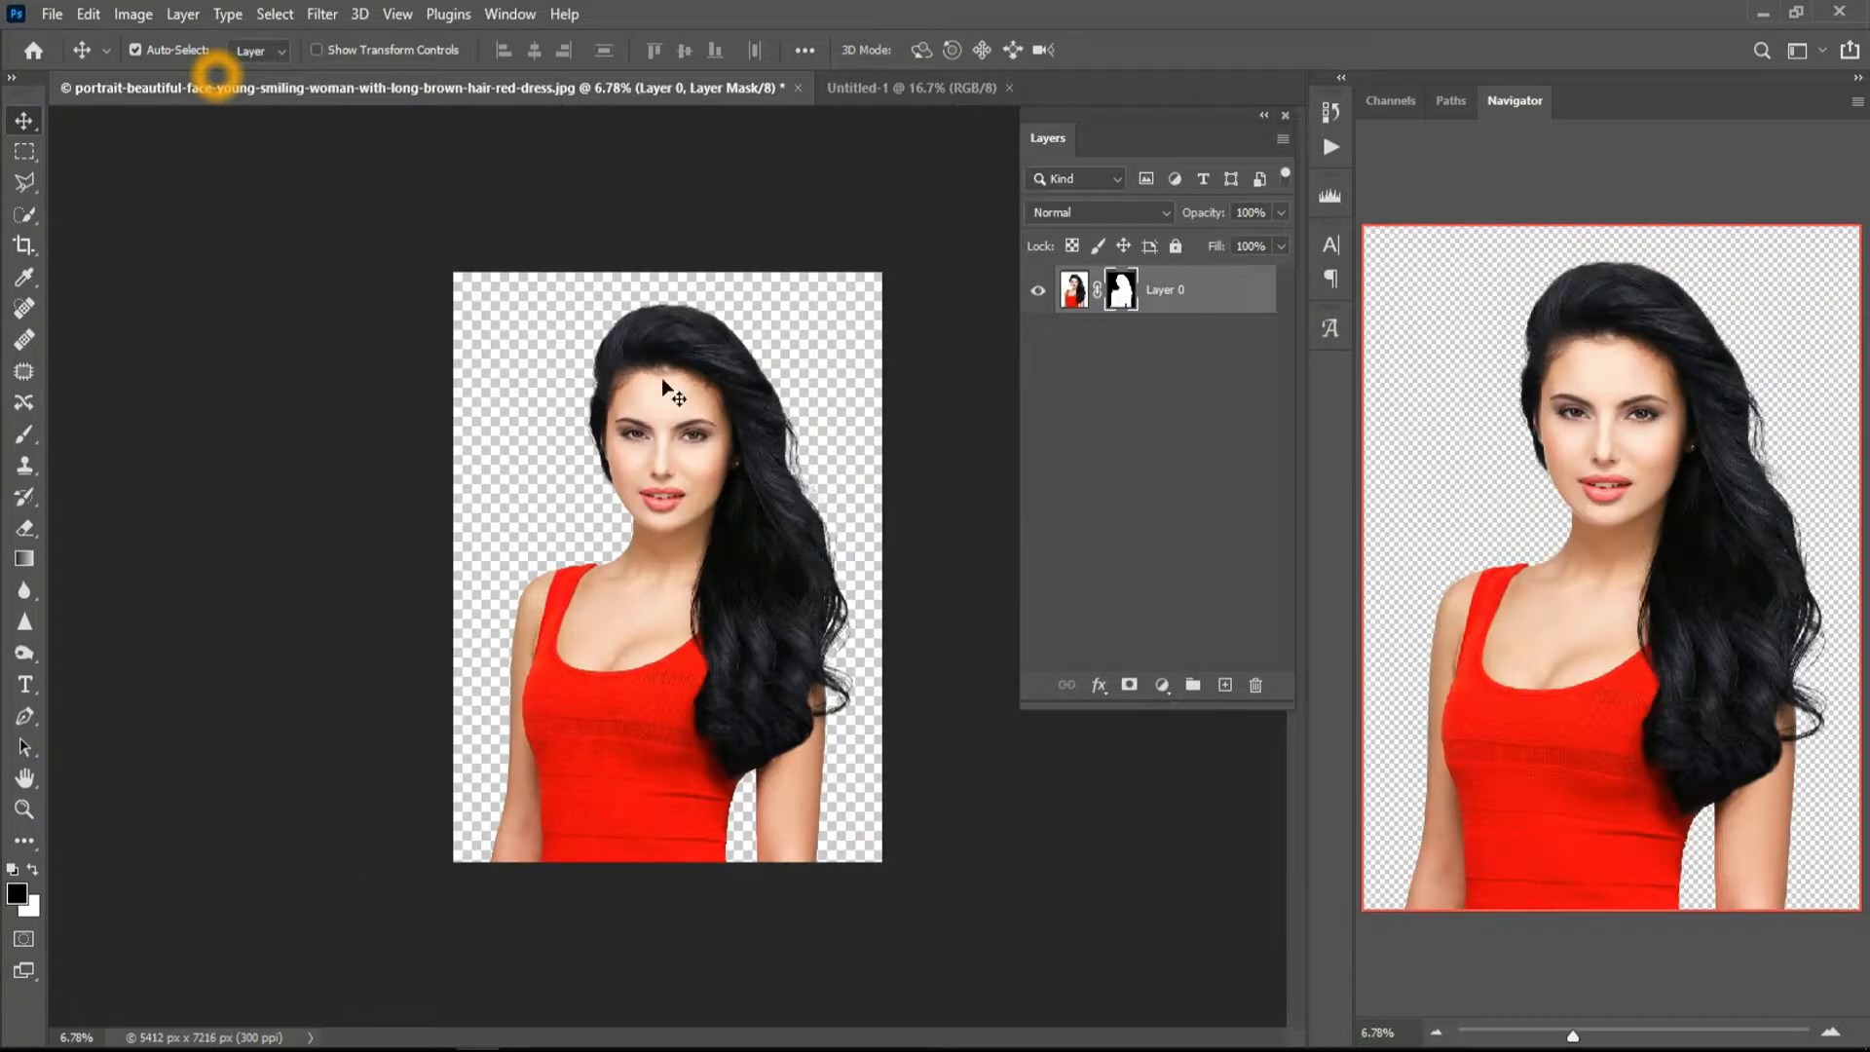
click(1075, 290)
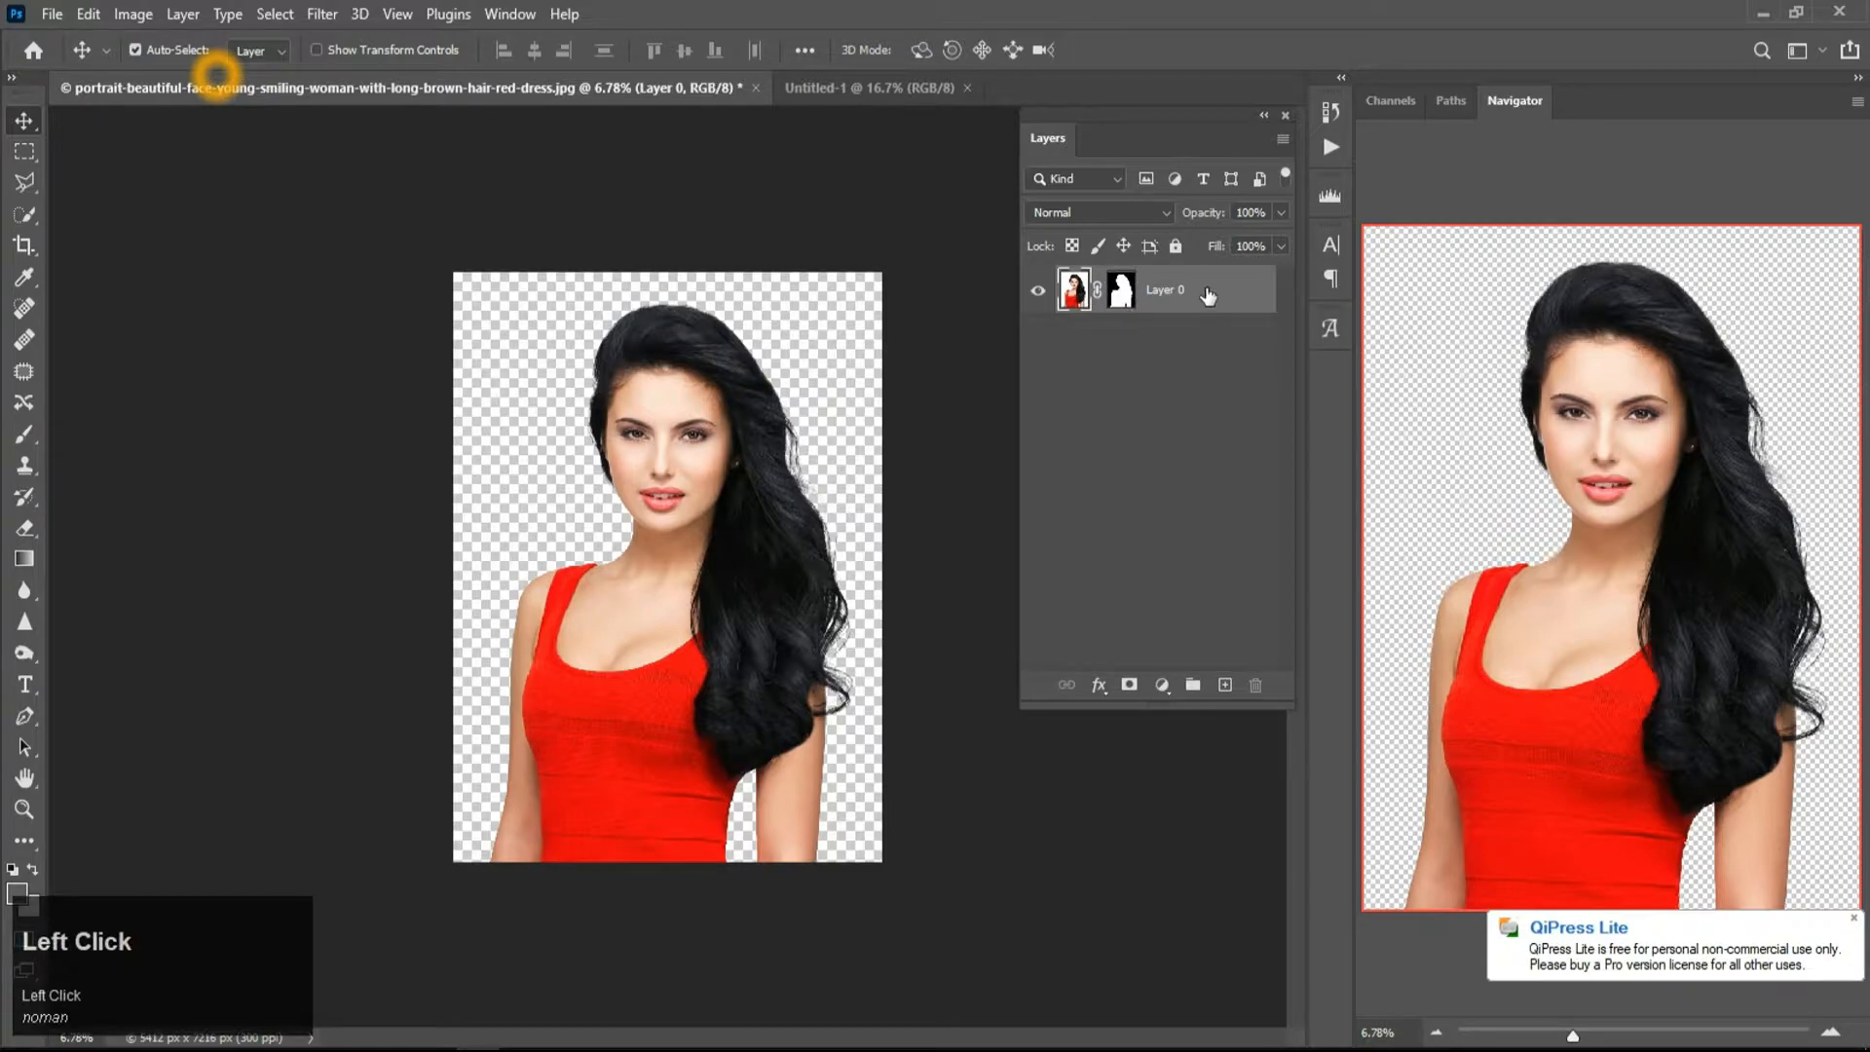
click(886, 84)
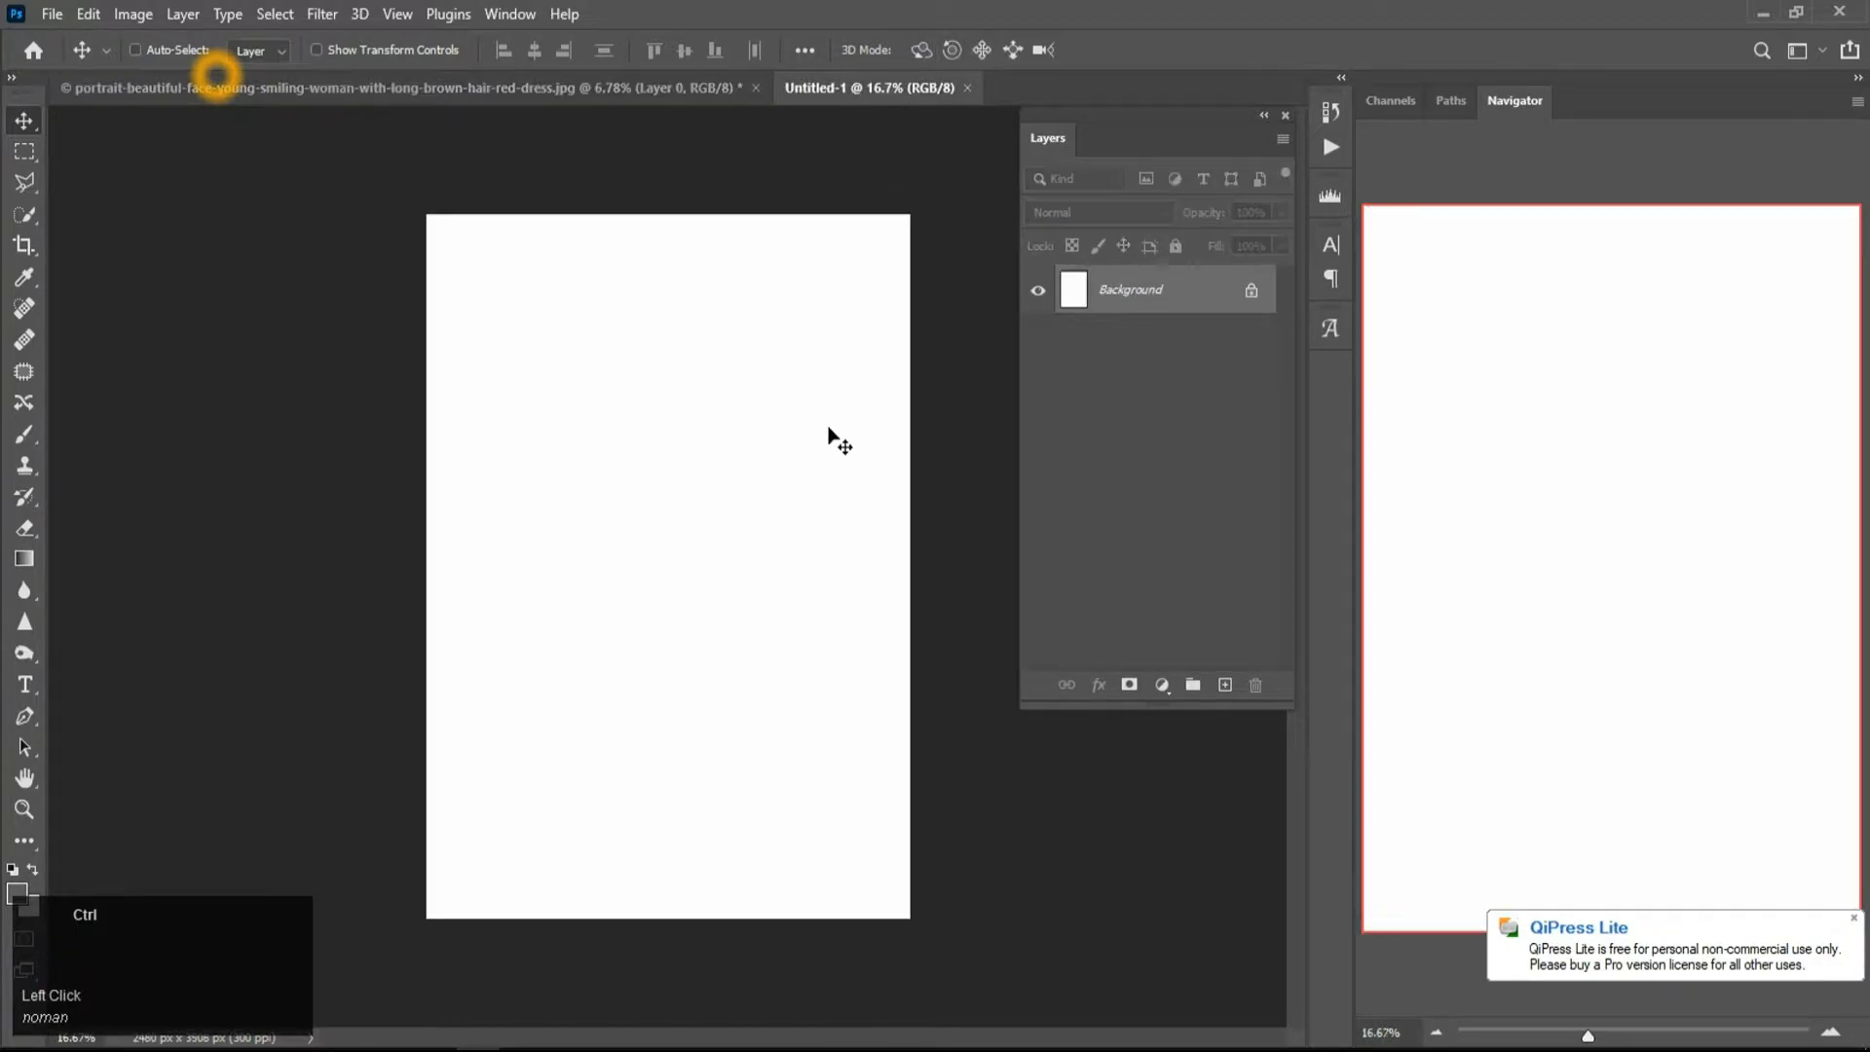
key(ctrl+v)
key(ctrl+z)
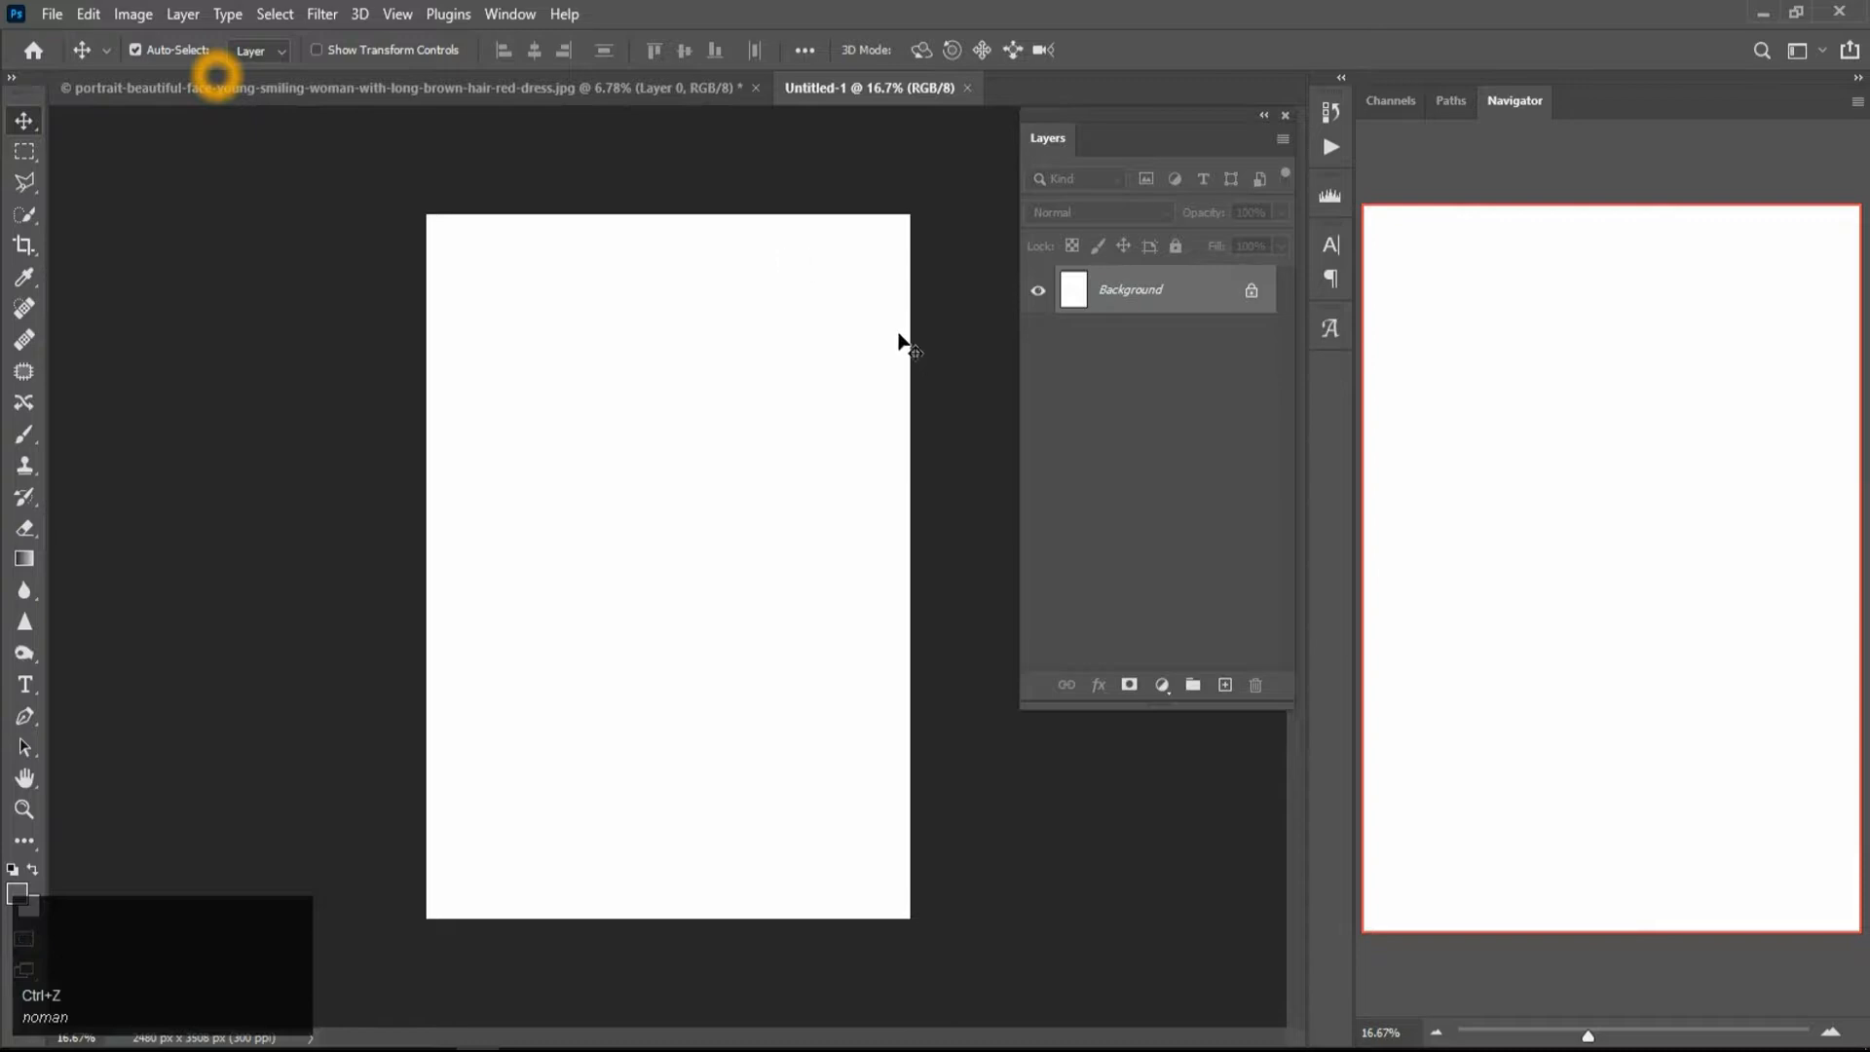
key(ctrl+v)
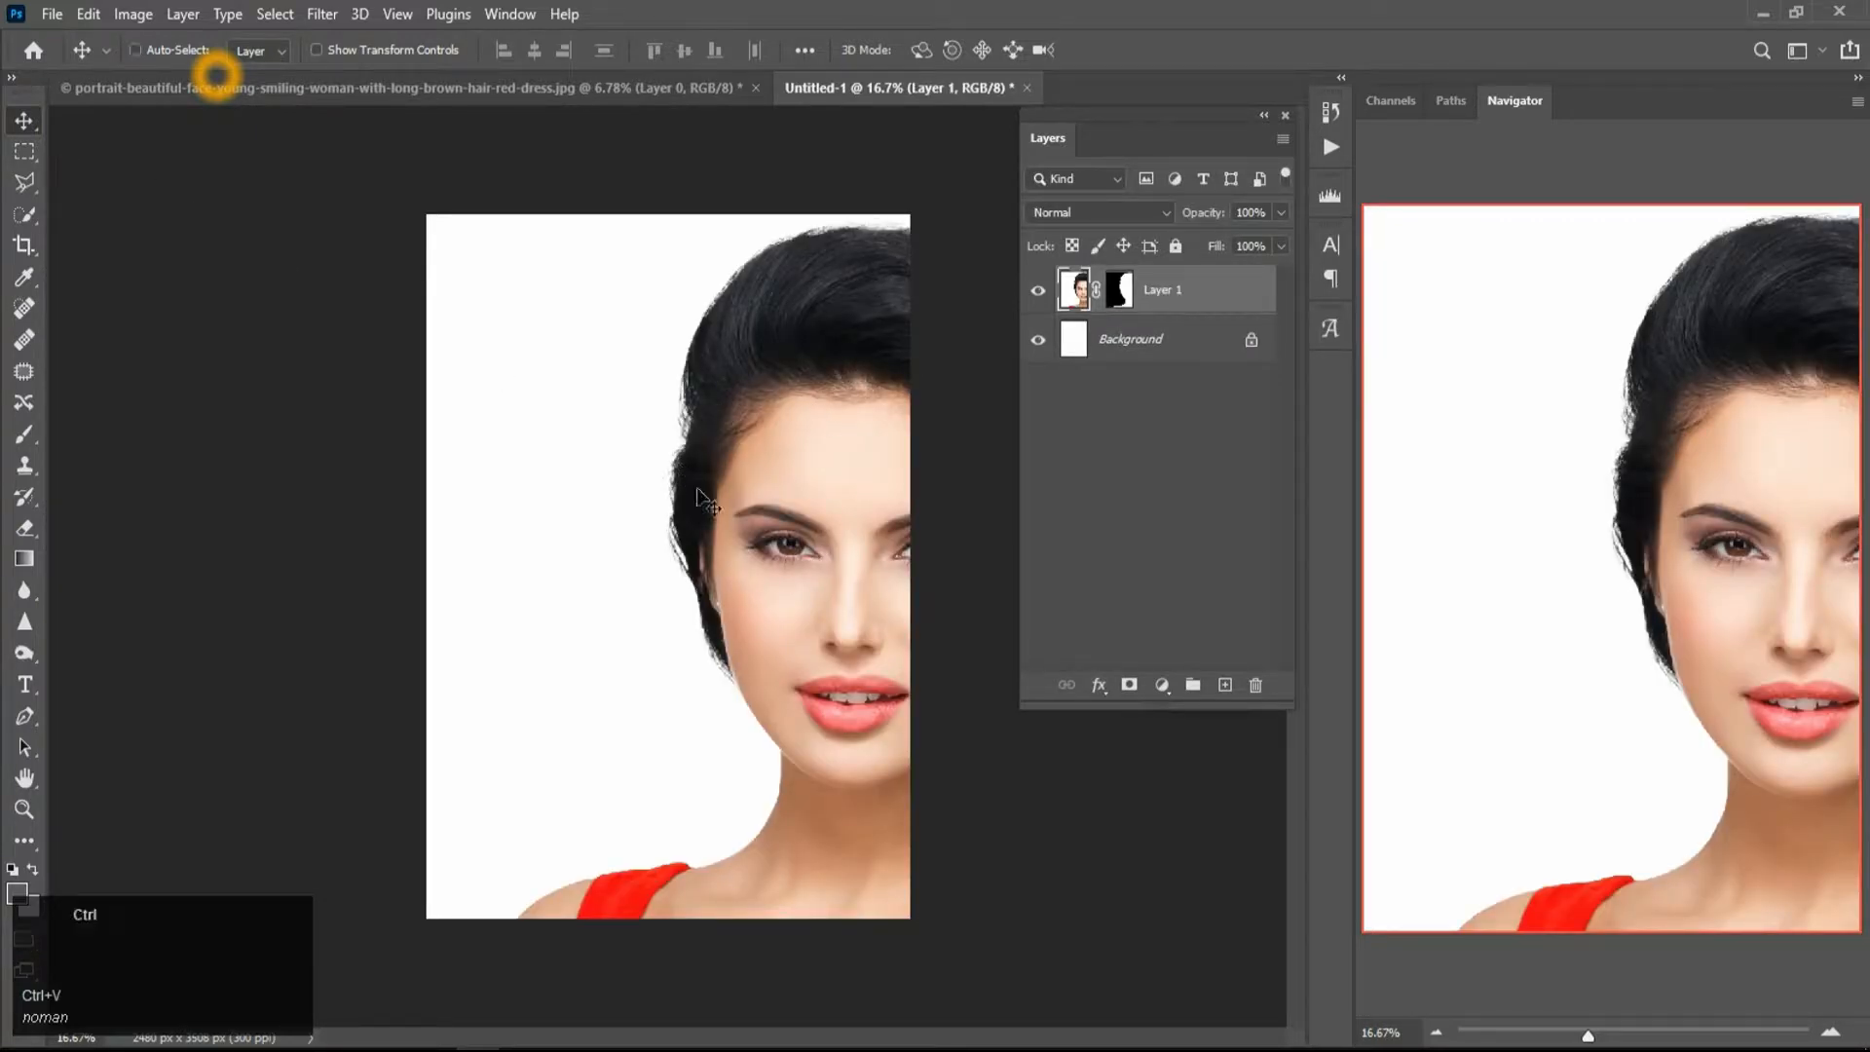
Scale the pasted woman layer to about 47% and position her so the figure meets the page's lower edge
key(ctrl+t)
scroll(715, 547, down, 4)
drag(746, 612, 634, 502)
scroll(633, 502, down, 2)
drag(455, 338, 649, 565)
drag(756, 673, 768, 711)
scroll(774, 697, up, 4)
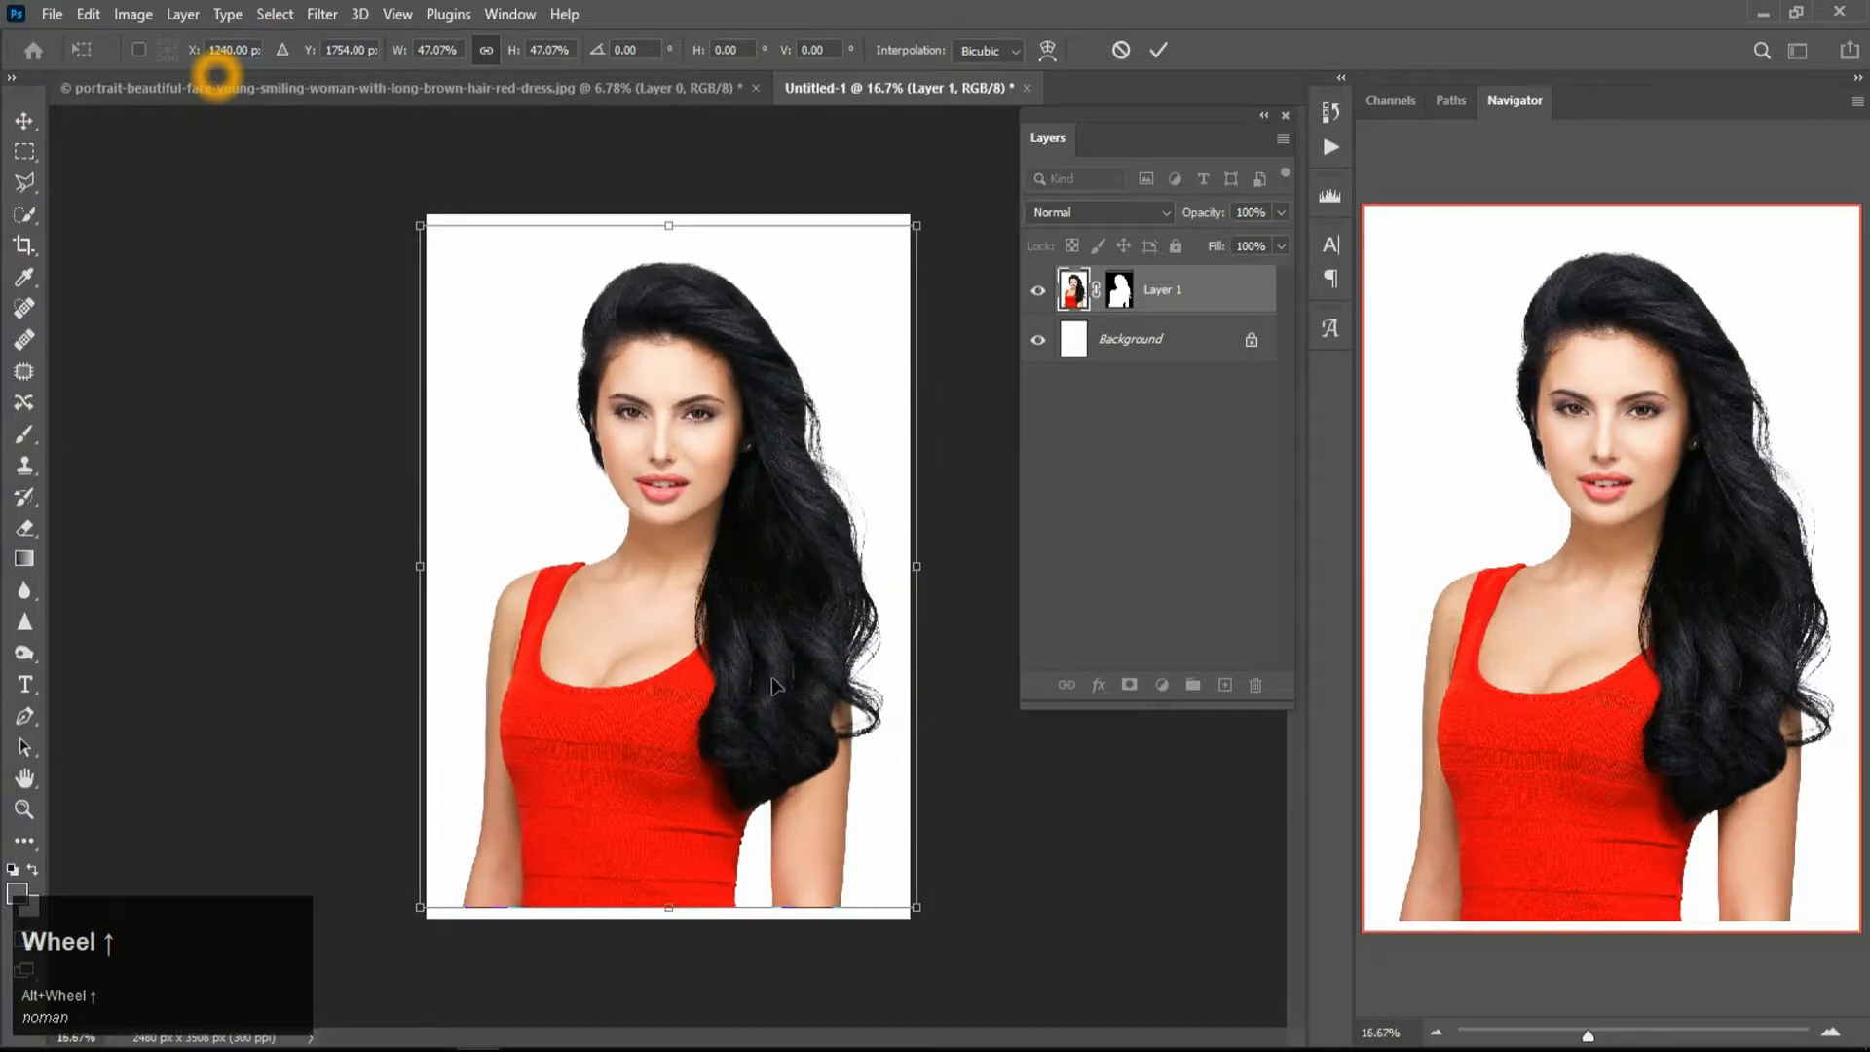
drag(774, 686, 781, 697)
click(1158, 54)
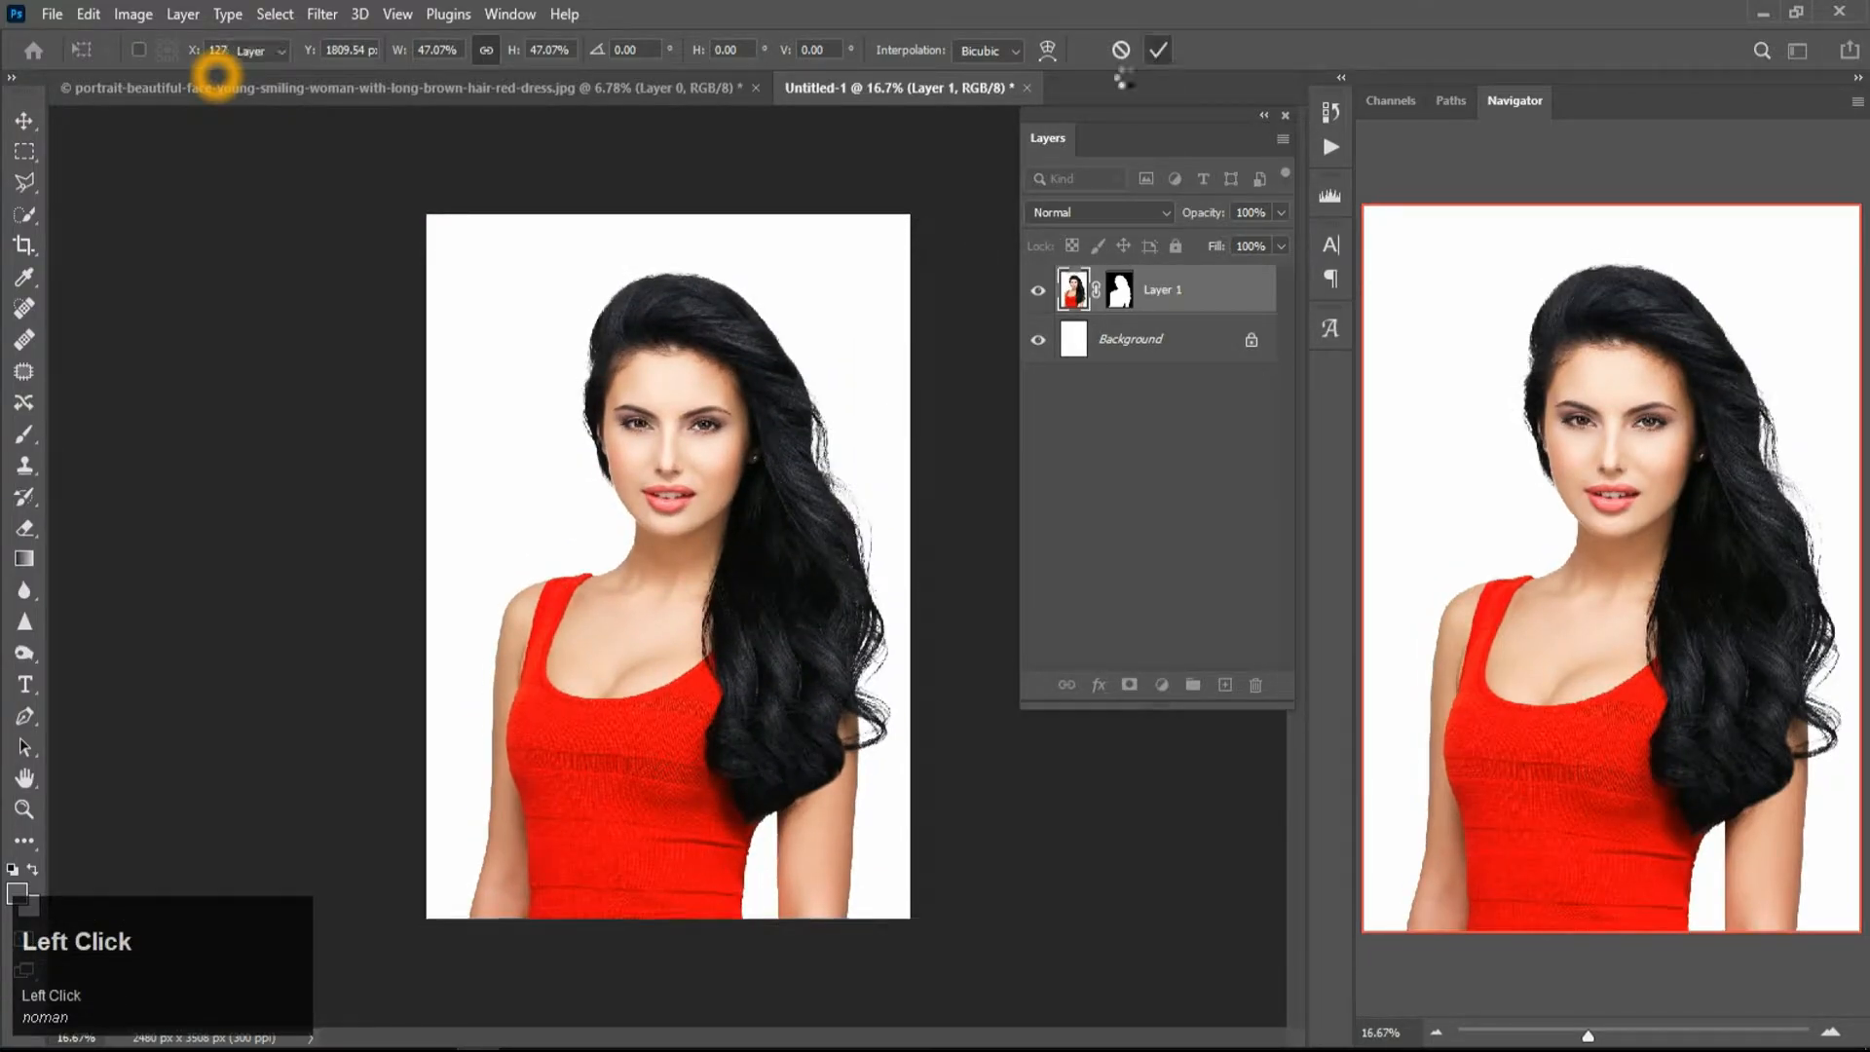
Convert the locked Background into a regular layer and add a Gradient Overlay effect to it
scroll(745, 572, up, 5)
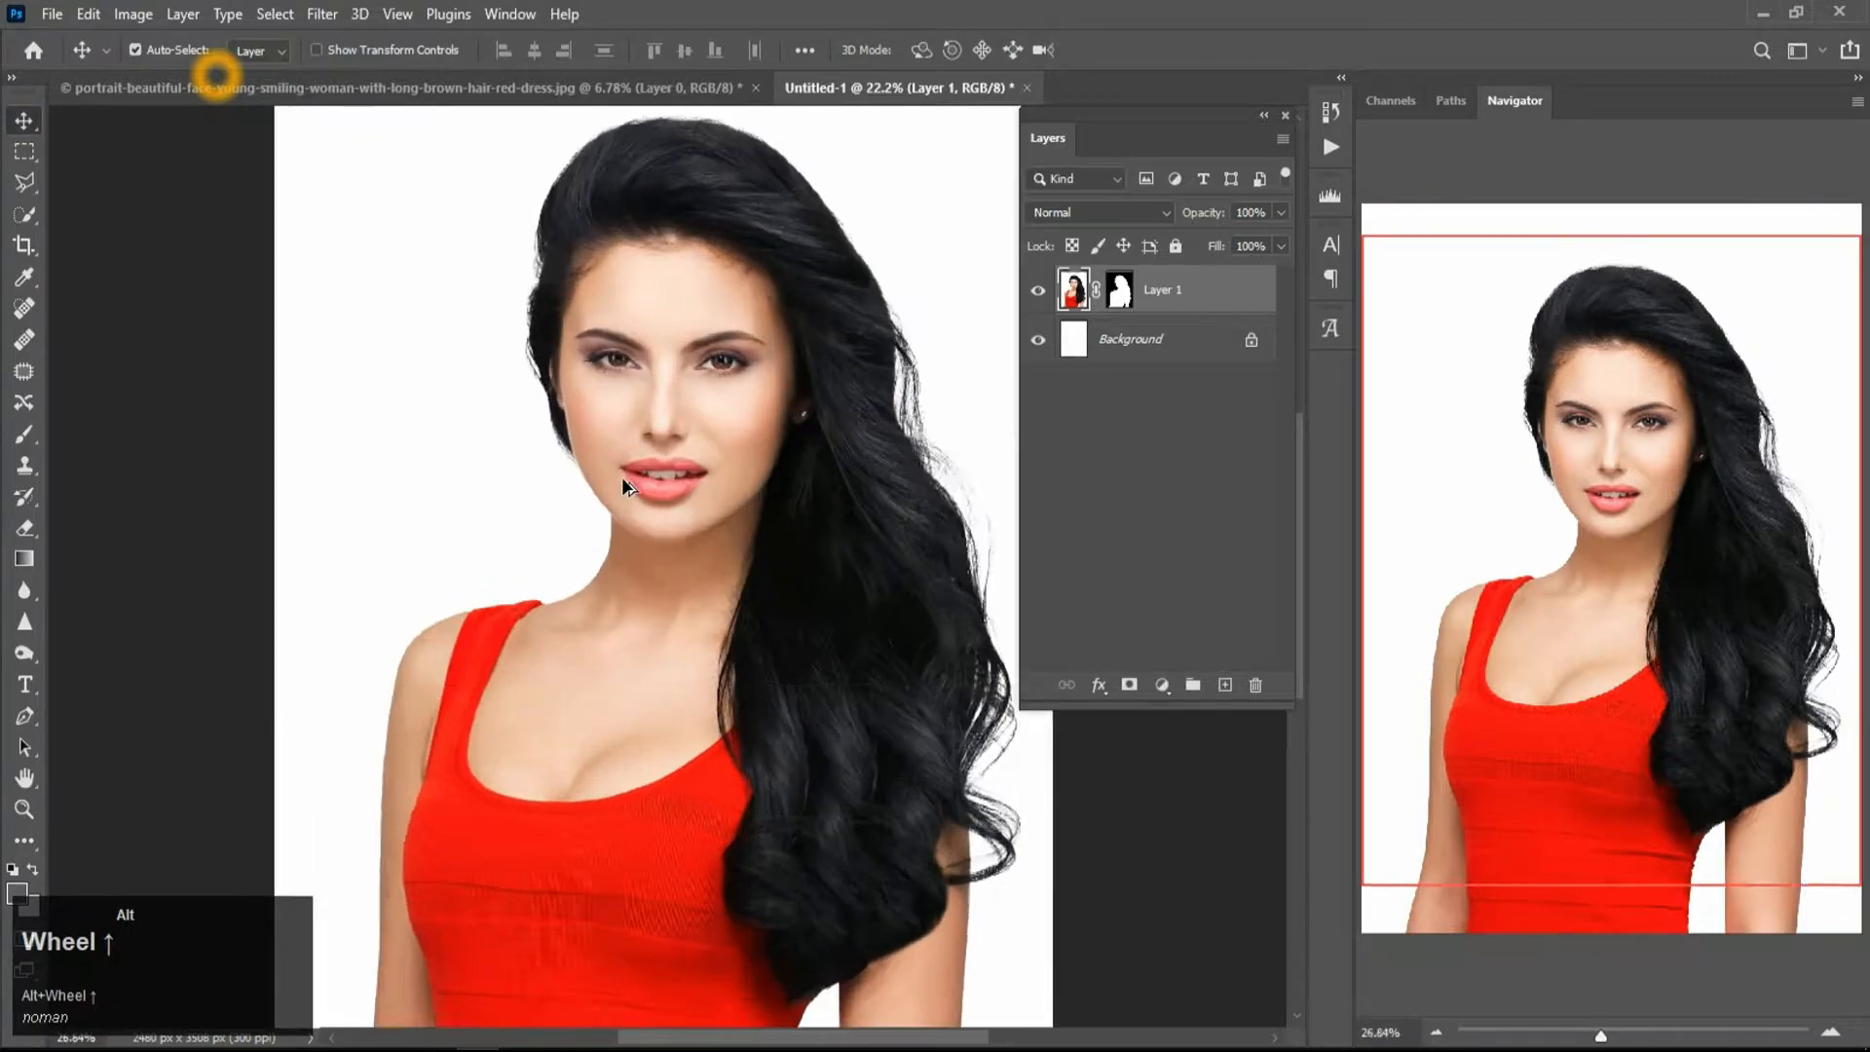
scroll(624, 484, down, 5)
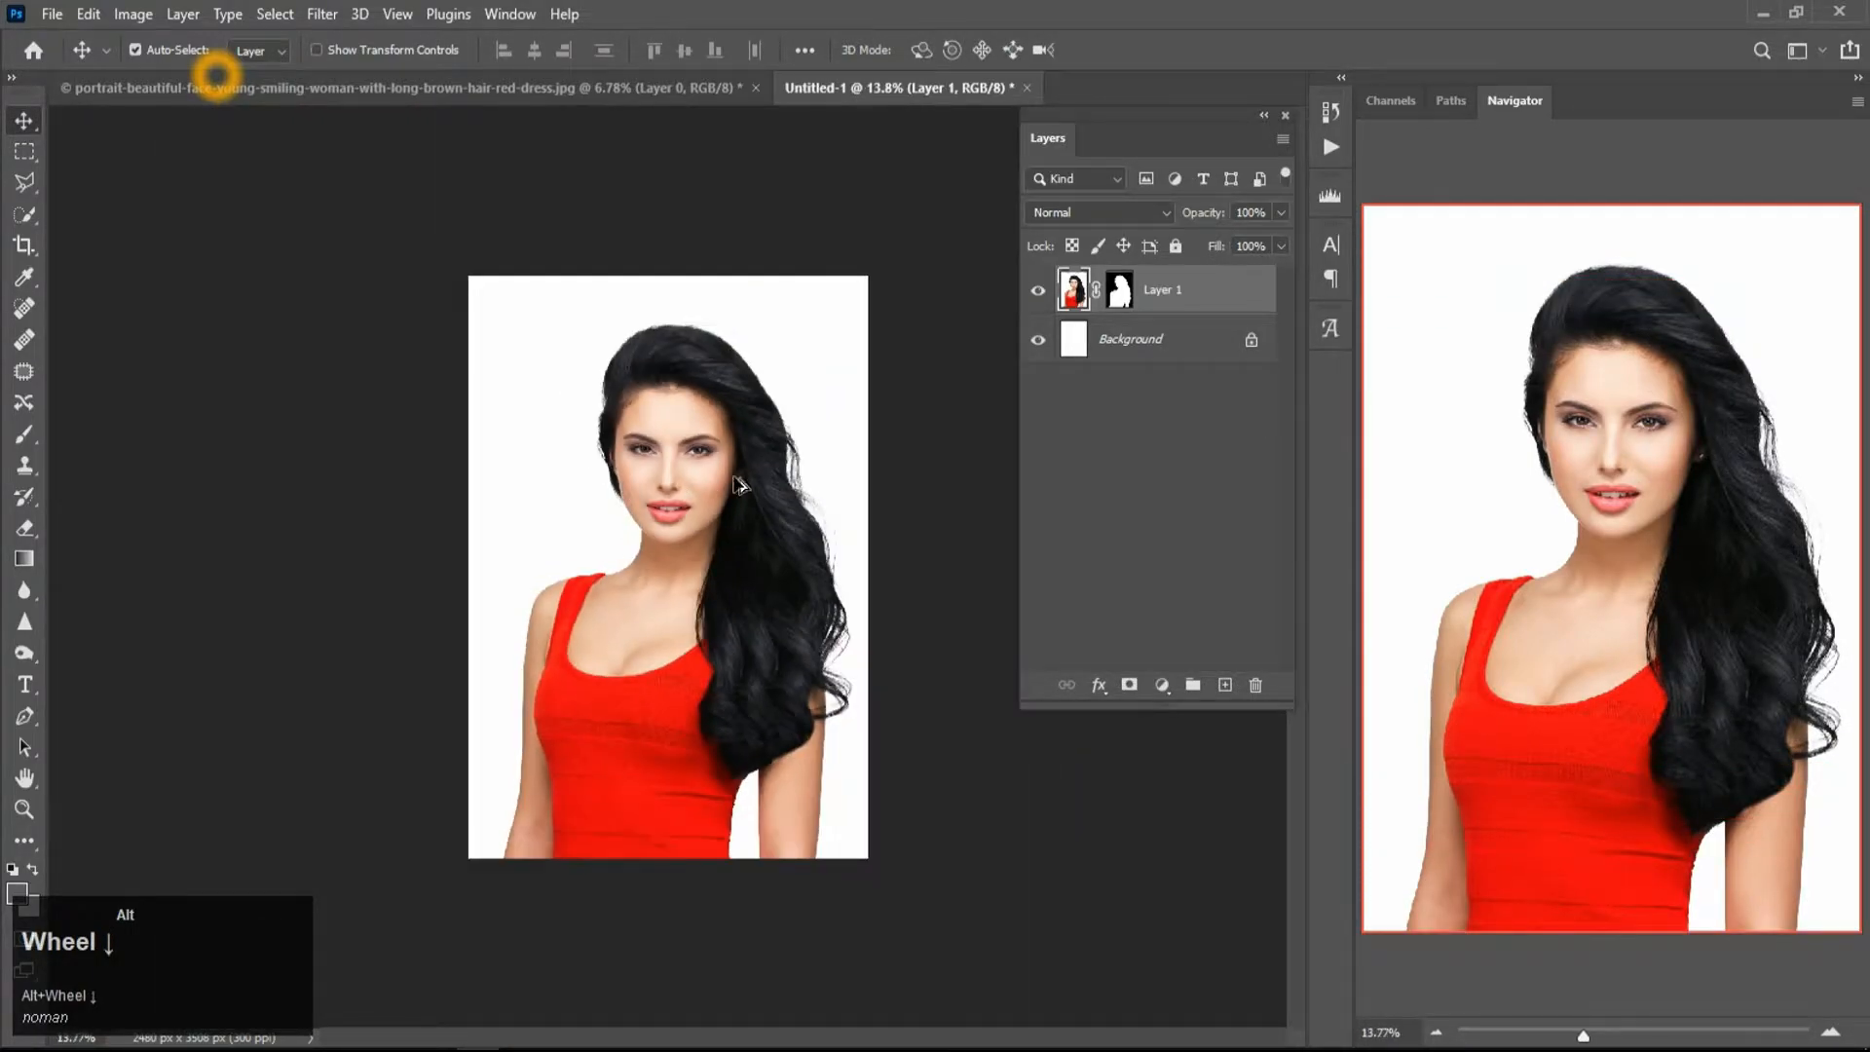
click(1229, 343)
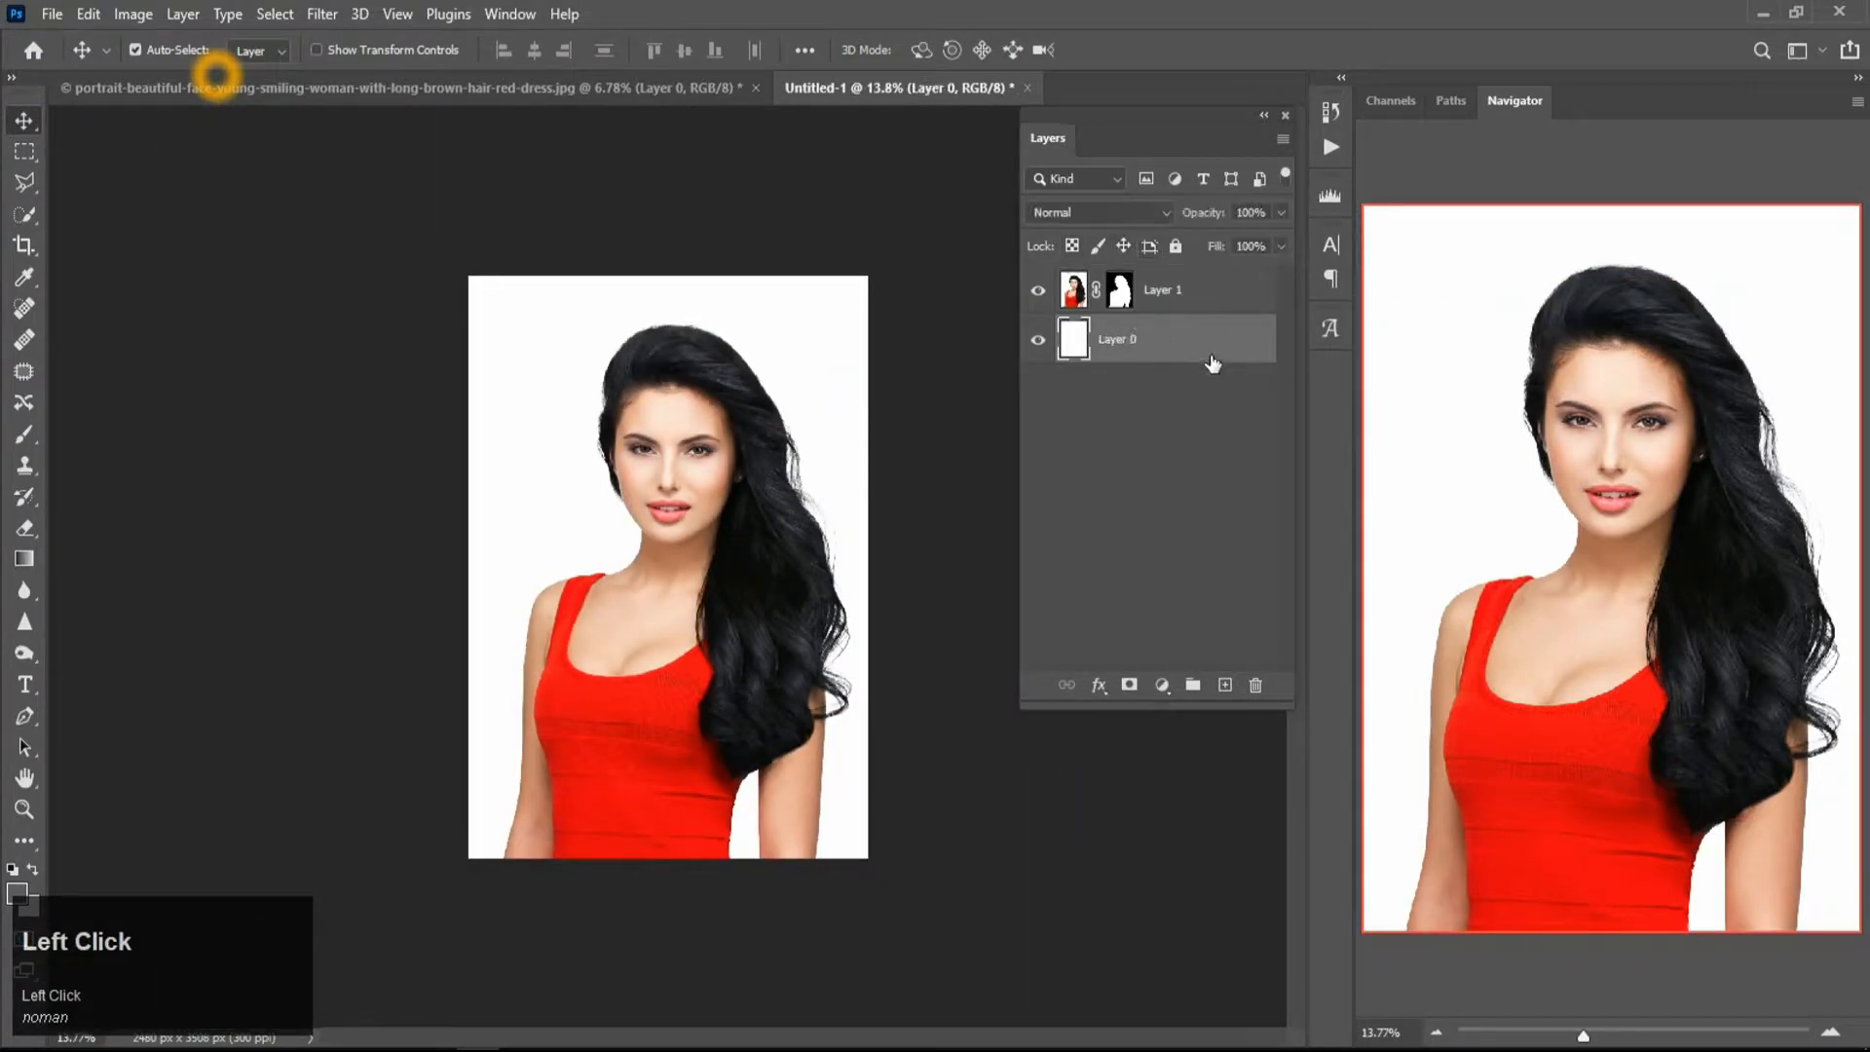
right_click(1194, 311)
click(1194, 313)
right_click(1177, 342)
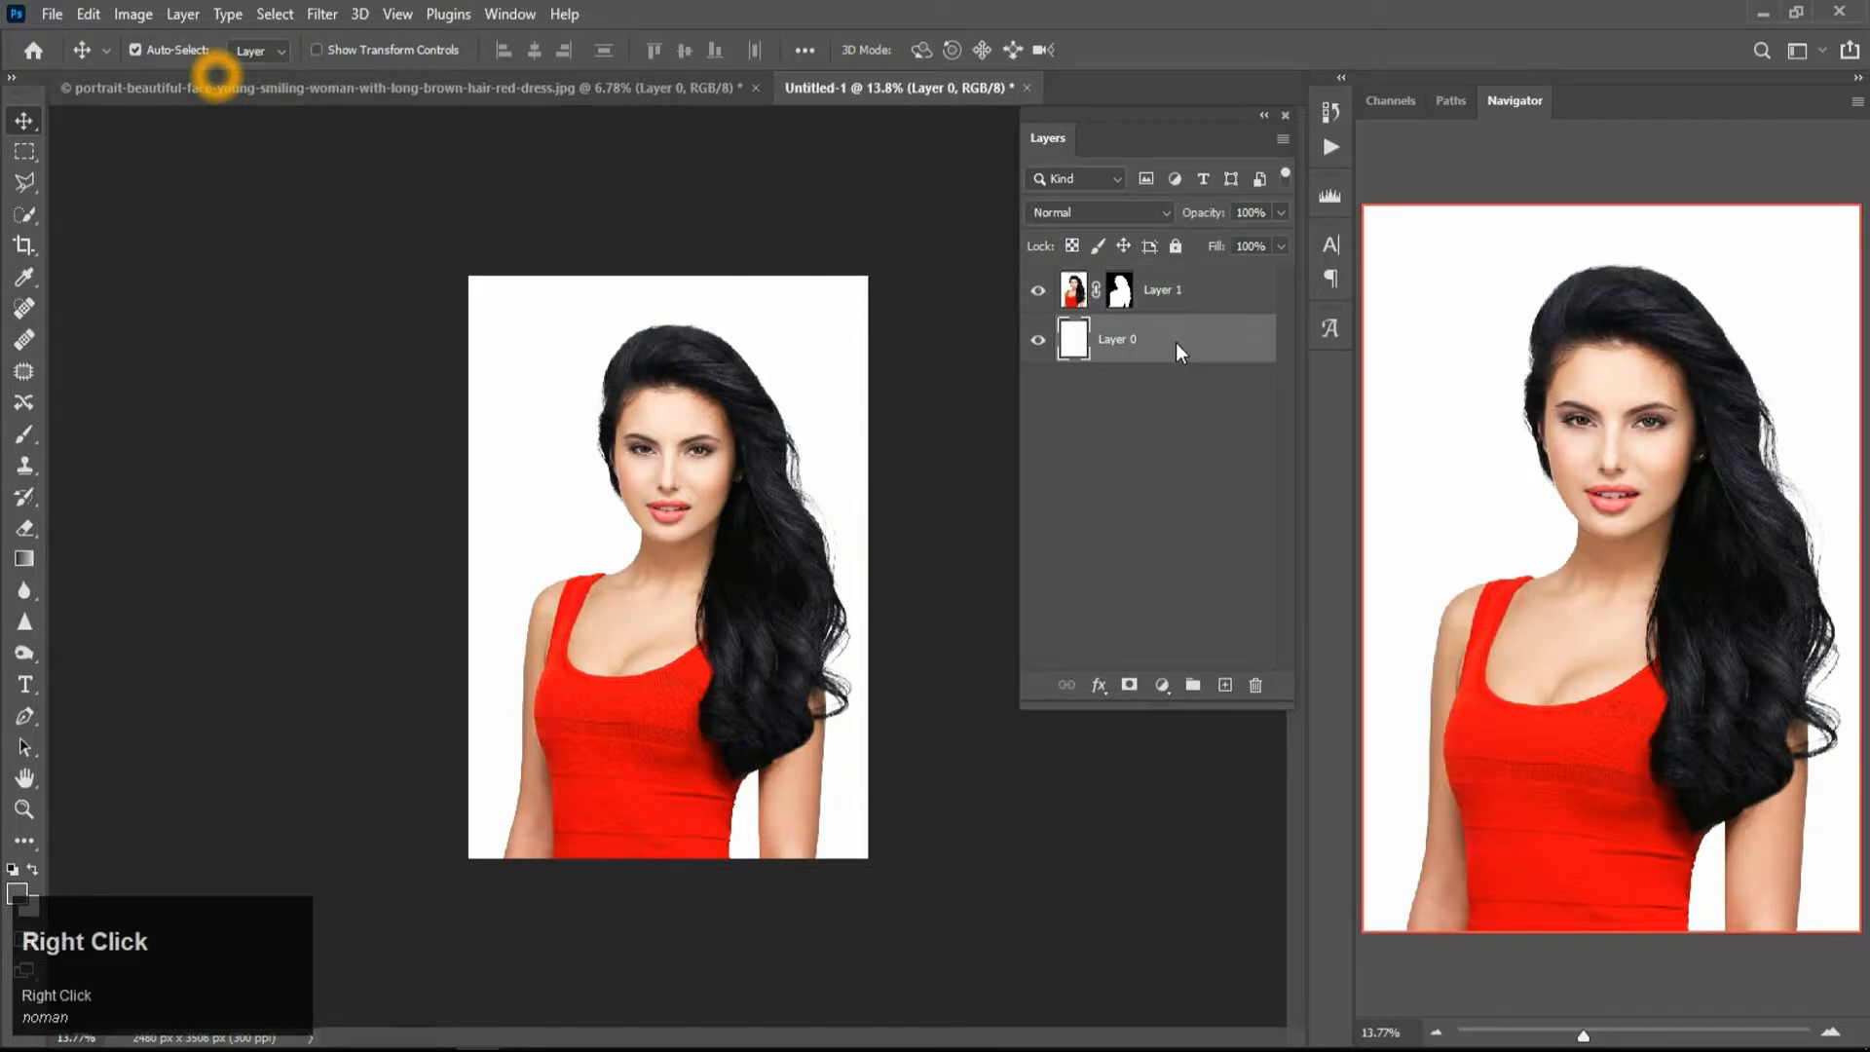
click(1251, 63)
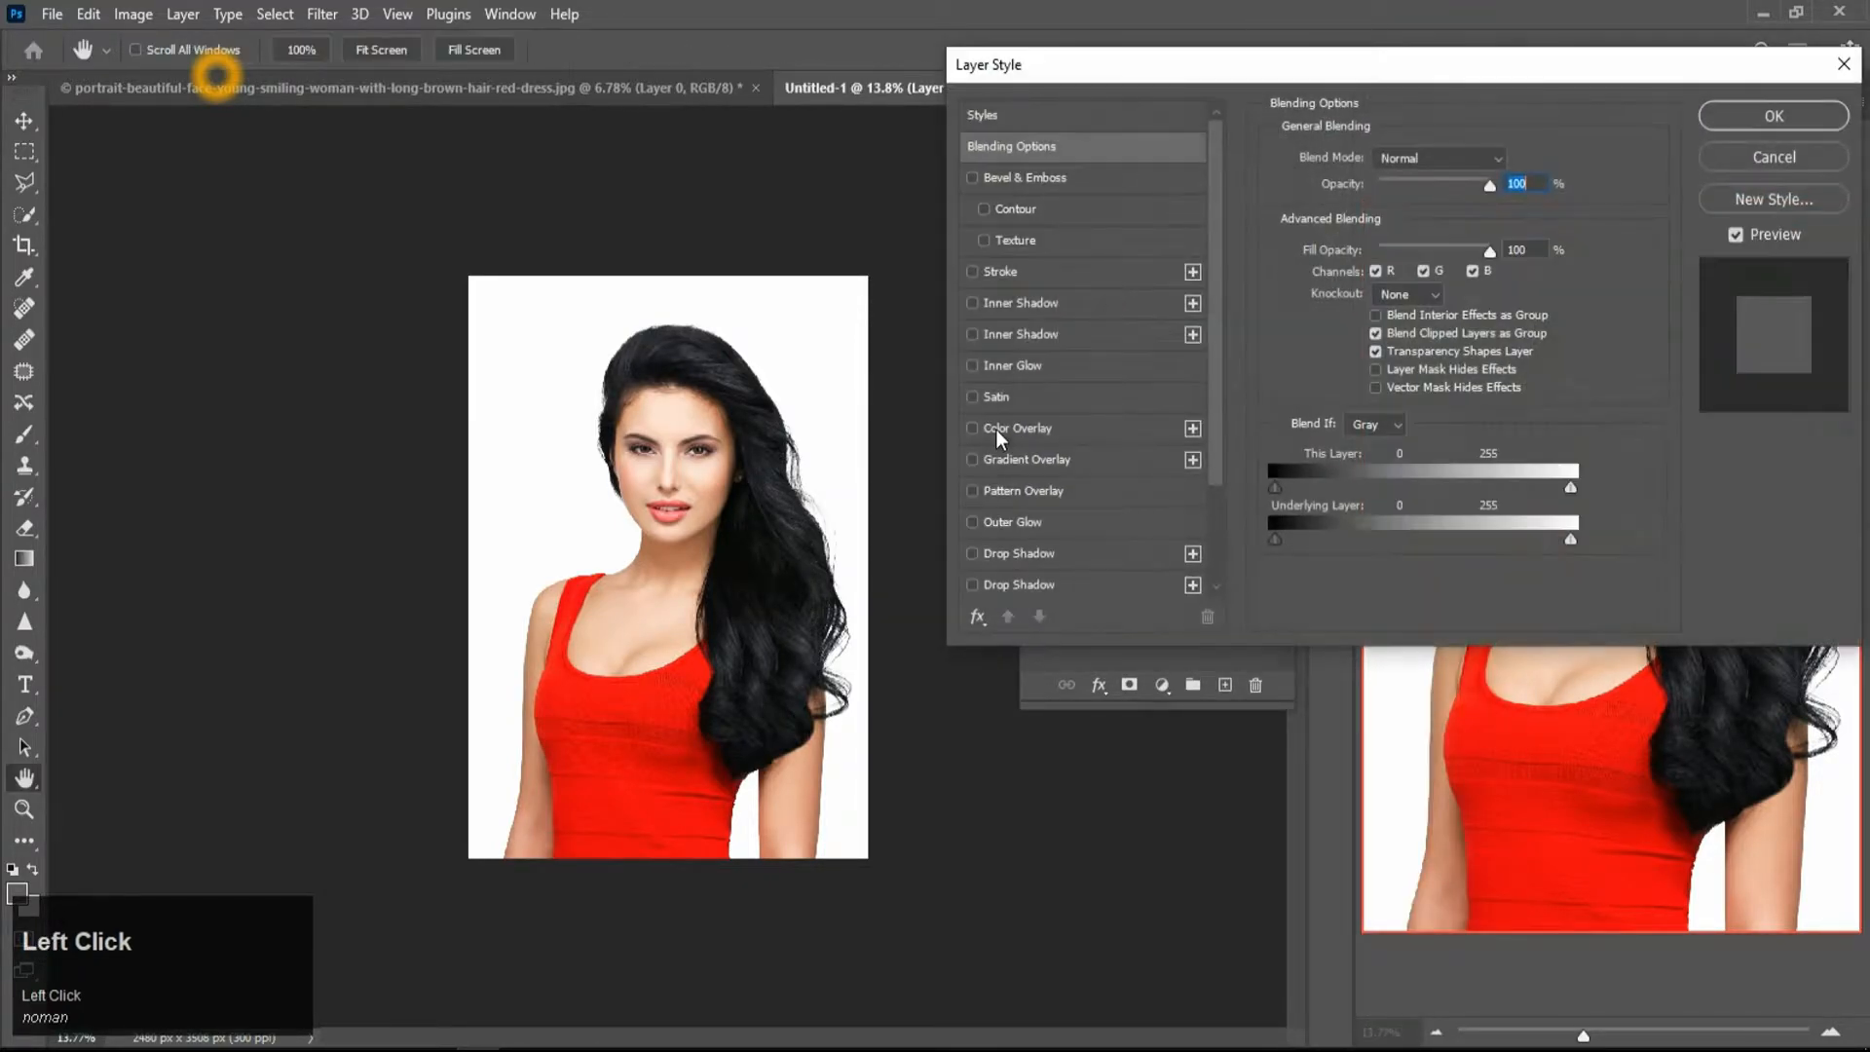
click(1013, 458)
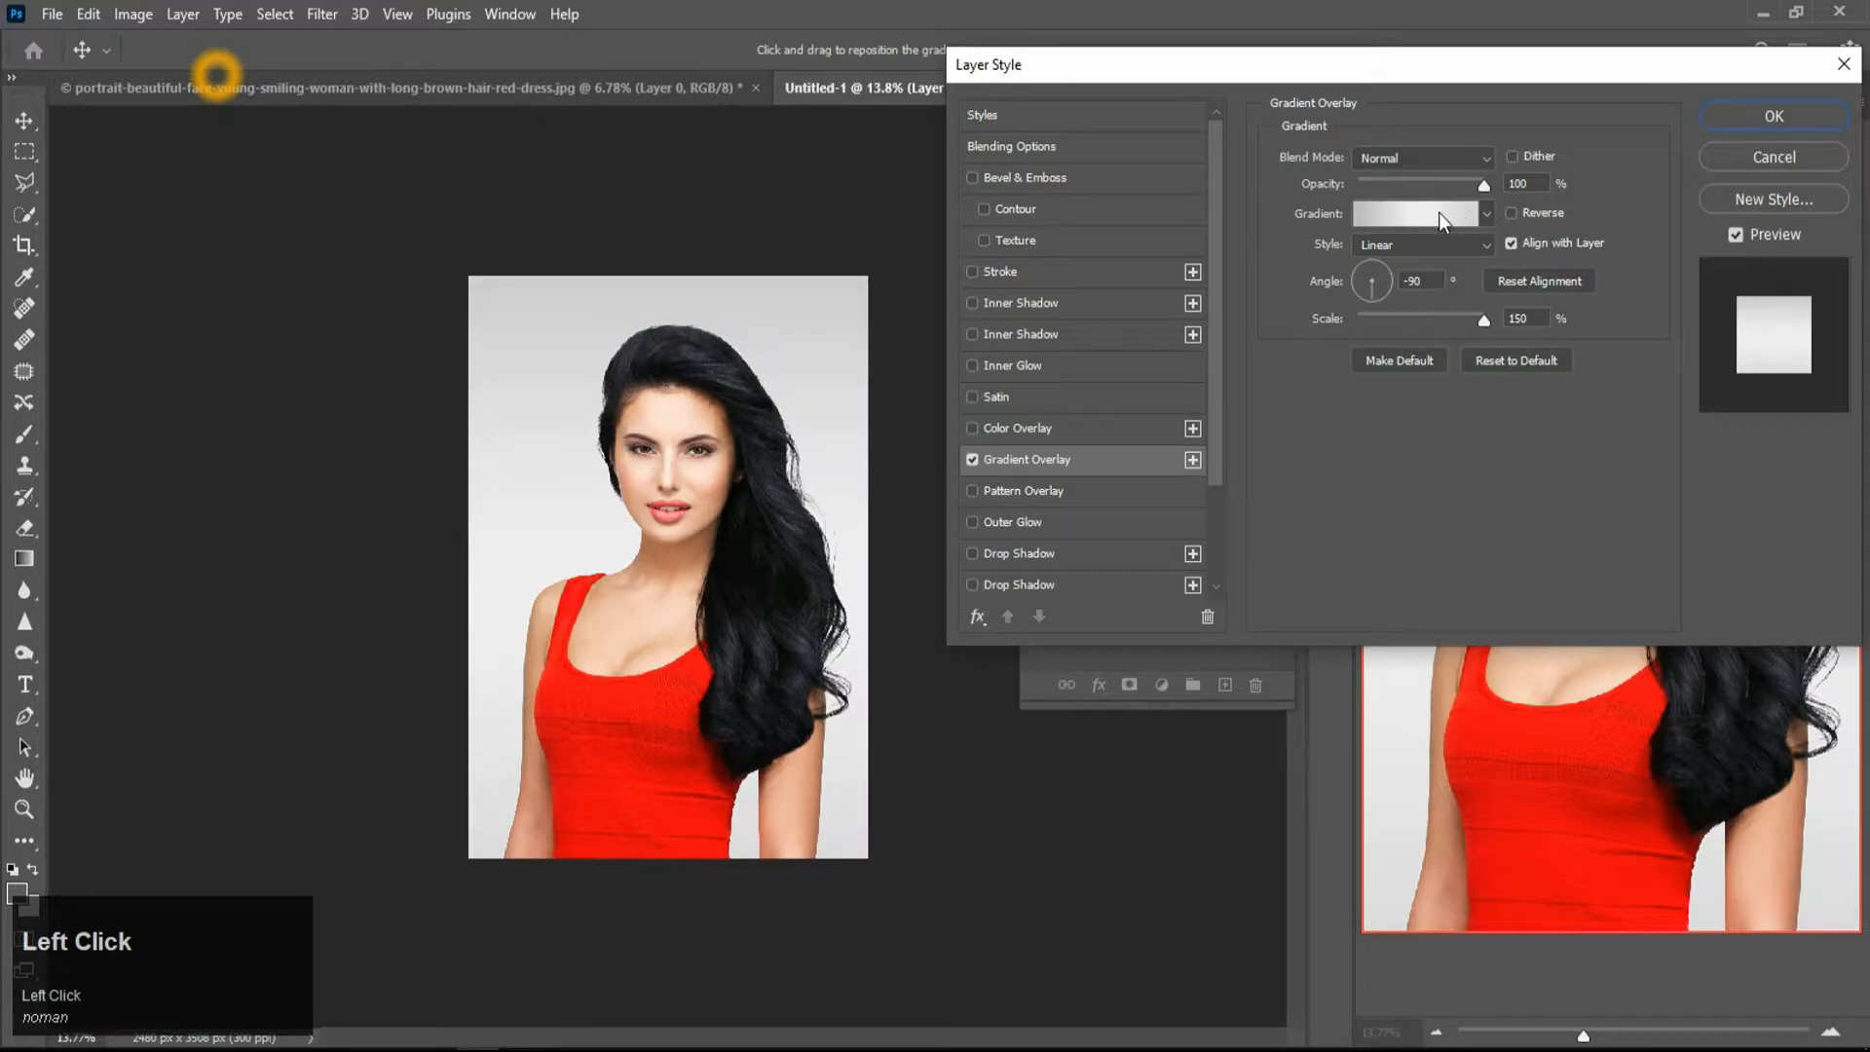
Start from the Foreground to Background preset and try a solid gradient running from black (000000) to red
click(1440, 212)
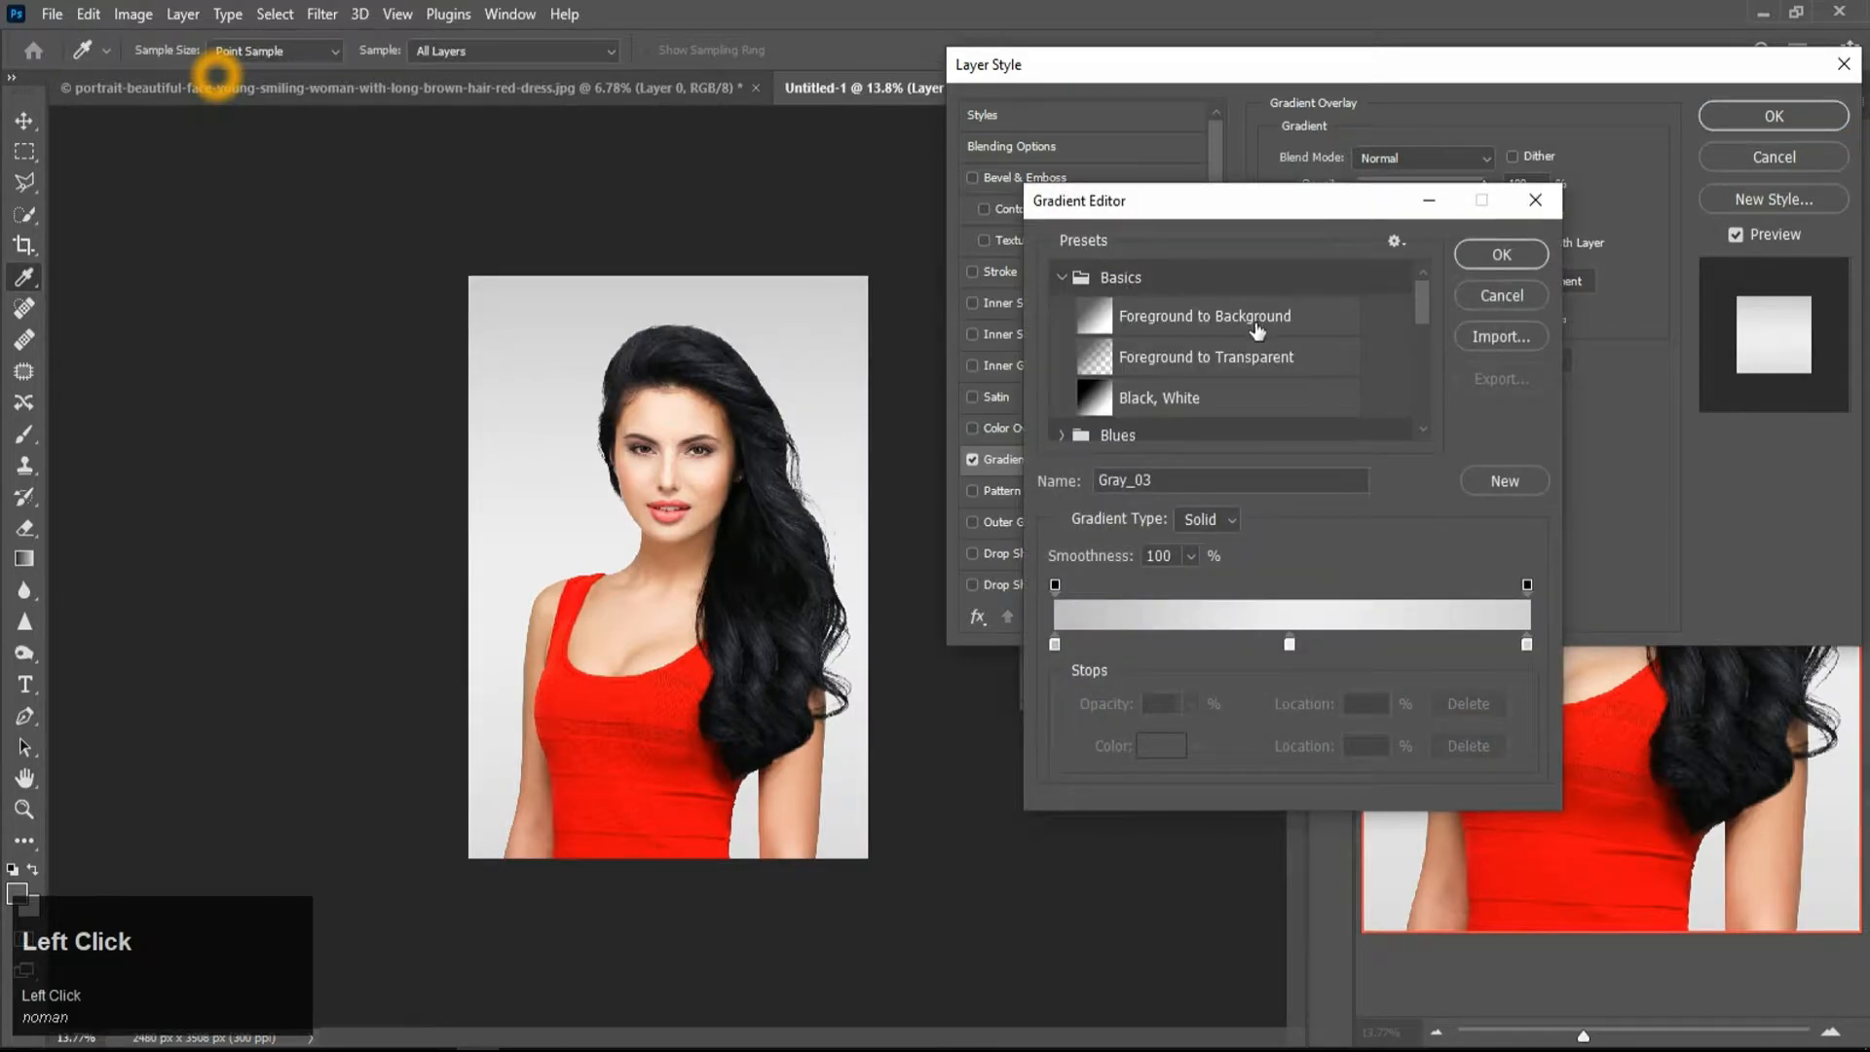
click(1184, 321)
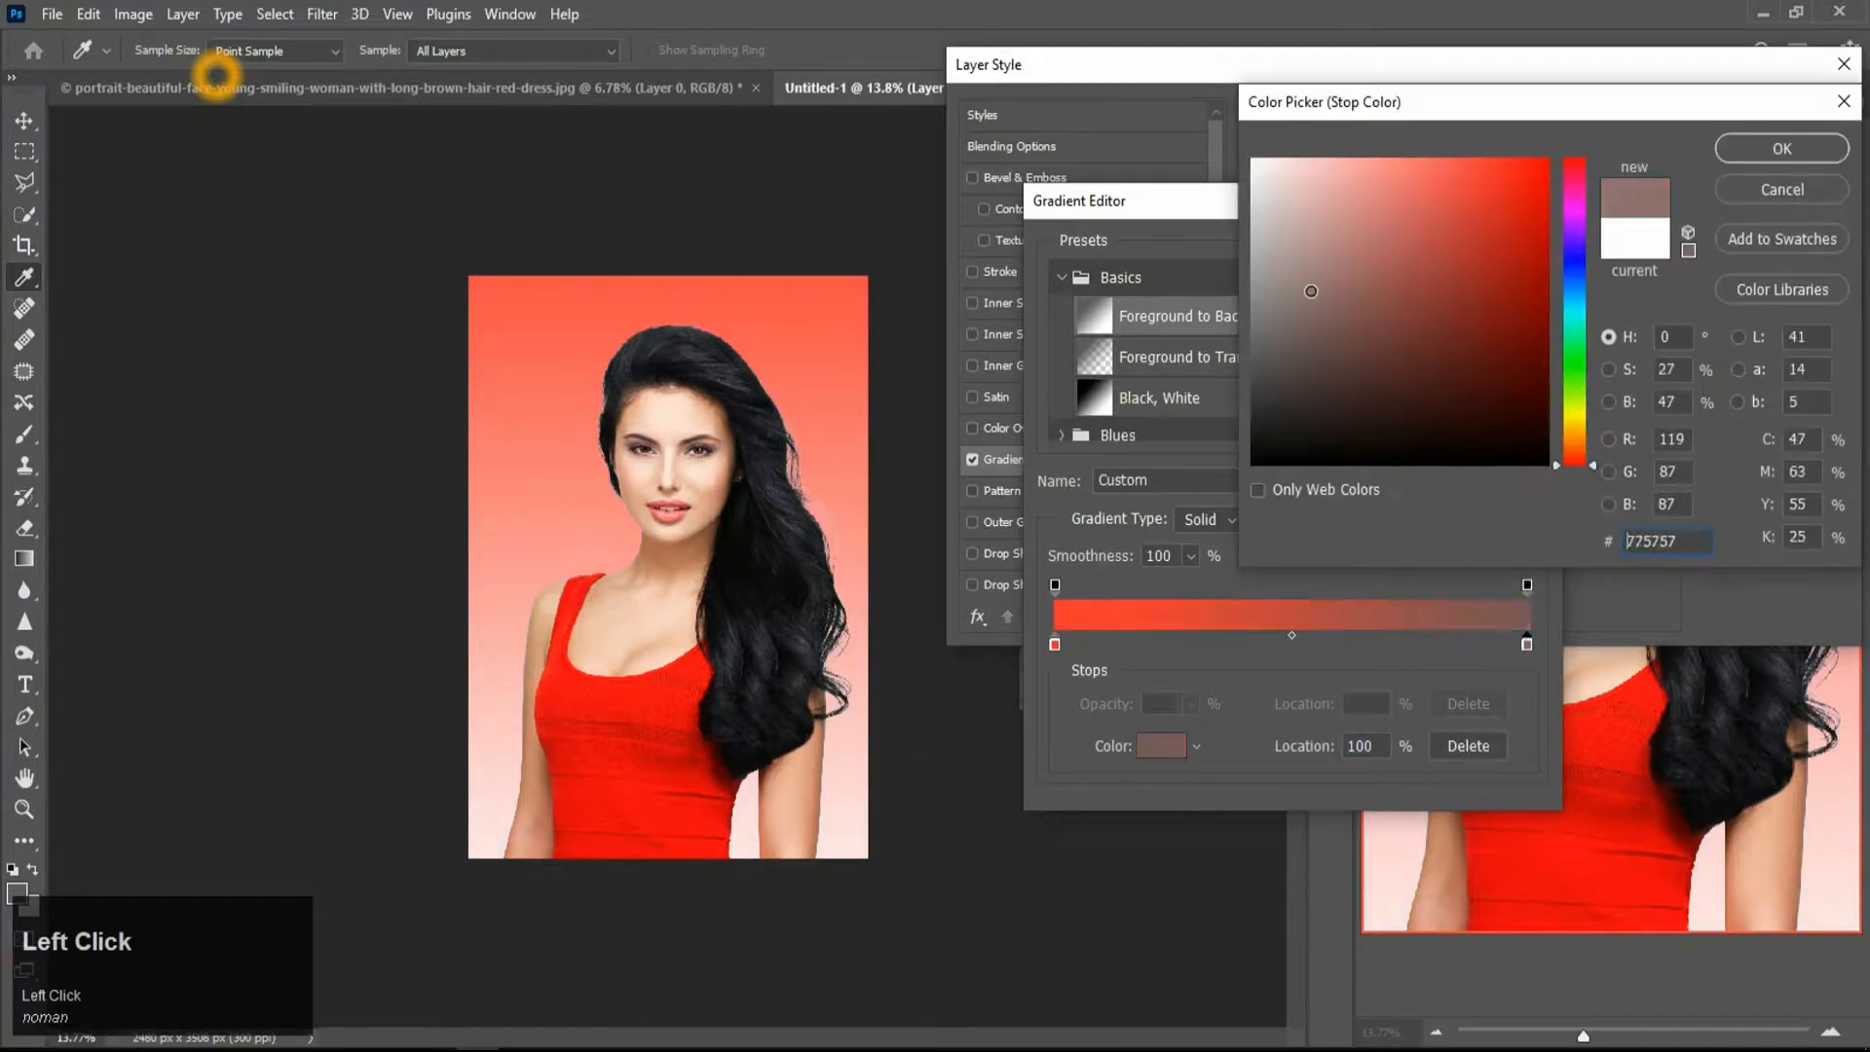
click(1279, 422)
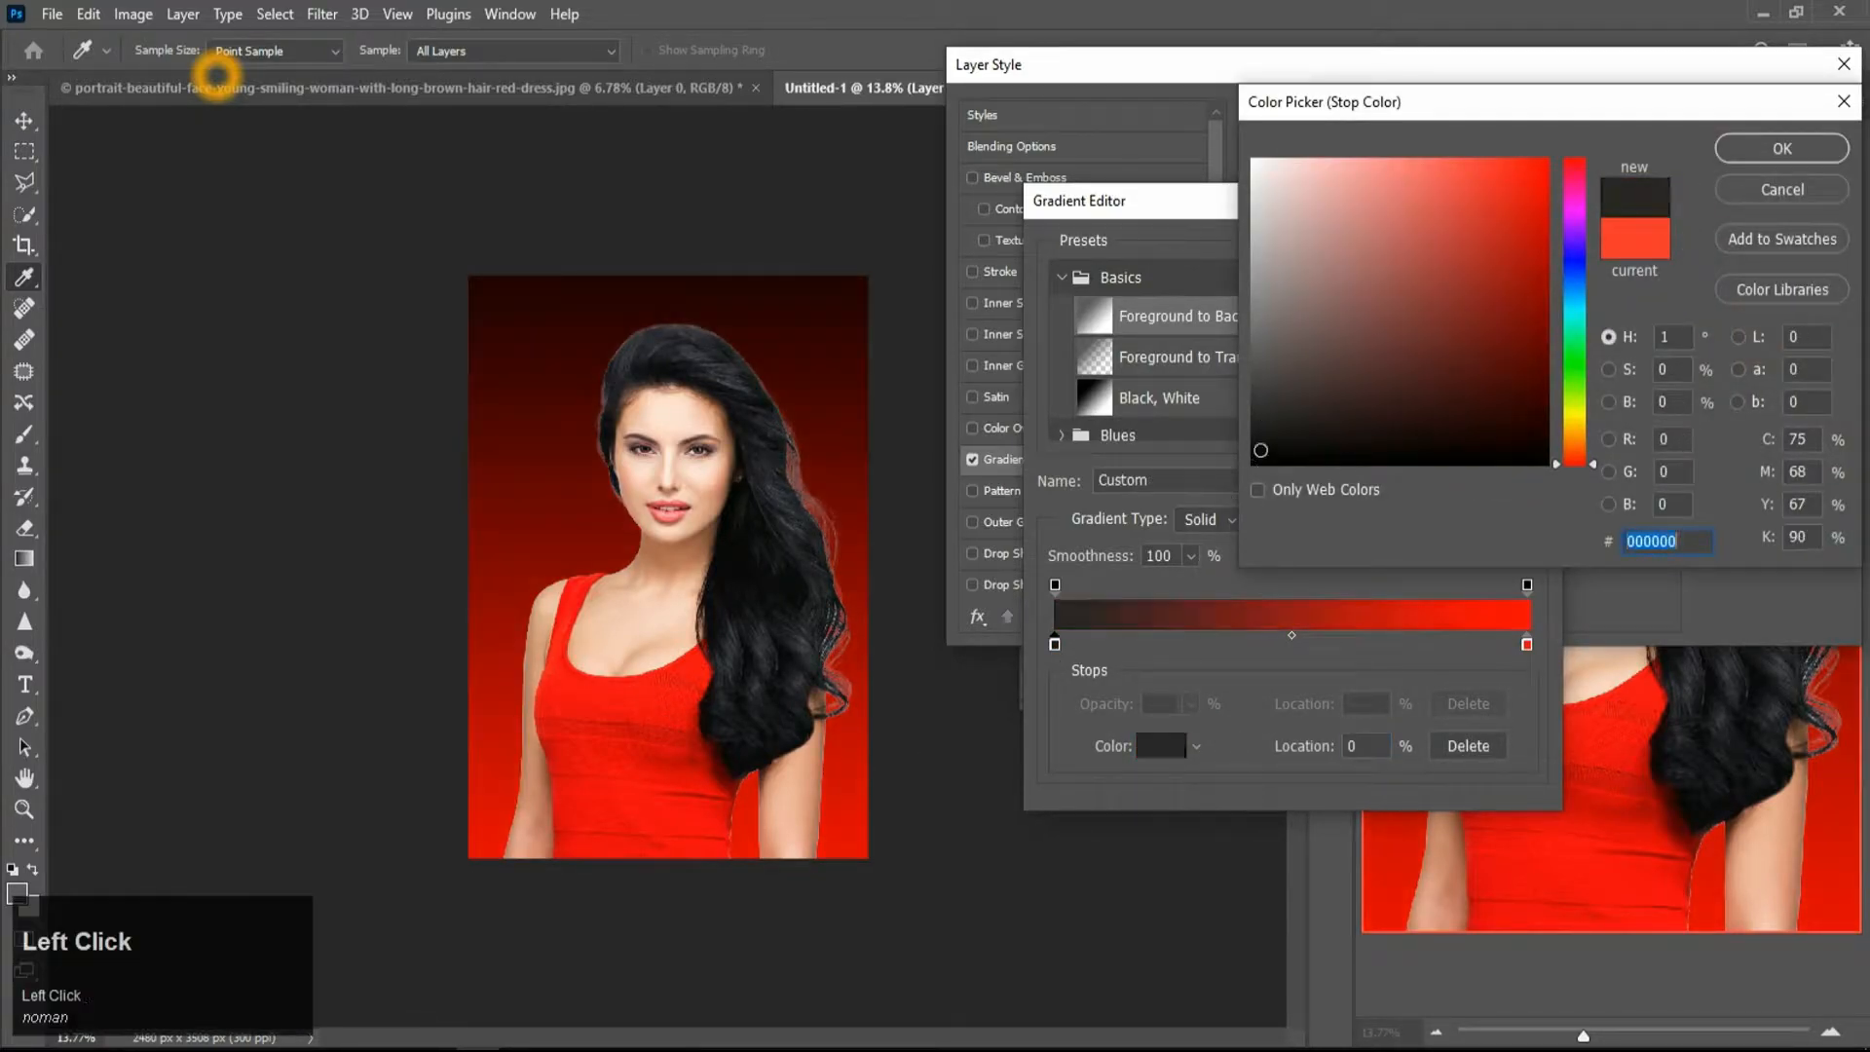
click(1781, 148)
Switch the gradient to the Noise type and narrow its RGB ranges to pale pink tones with Restrict Colors enabled
click(1205, 519)
click(1198, 547)
drag(1236, 671, 1276, 697)
drag(1097, 729, 1319, 674)
click(1376, 663)
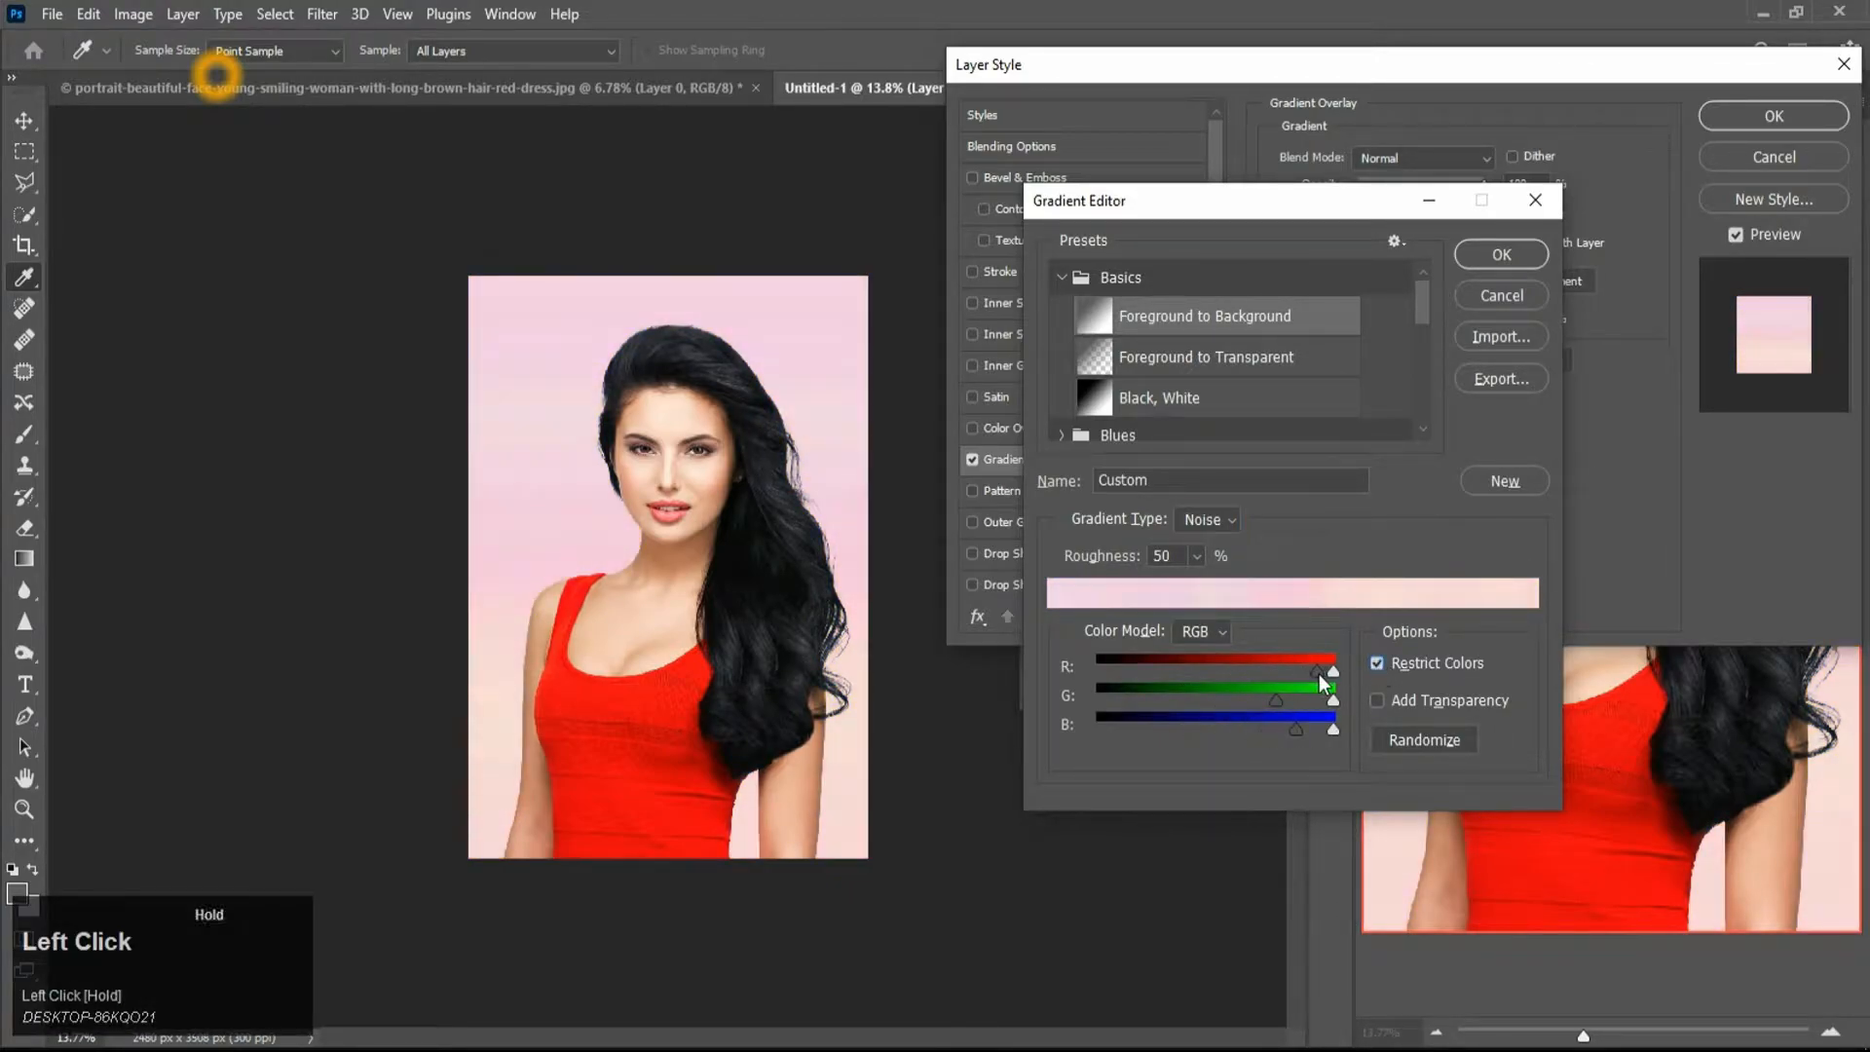
click(1499, 254)
Set the gradient overlay's style to Linear and apply the layer style
click(1389, 245)
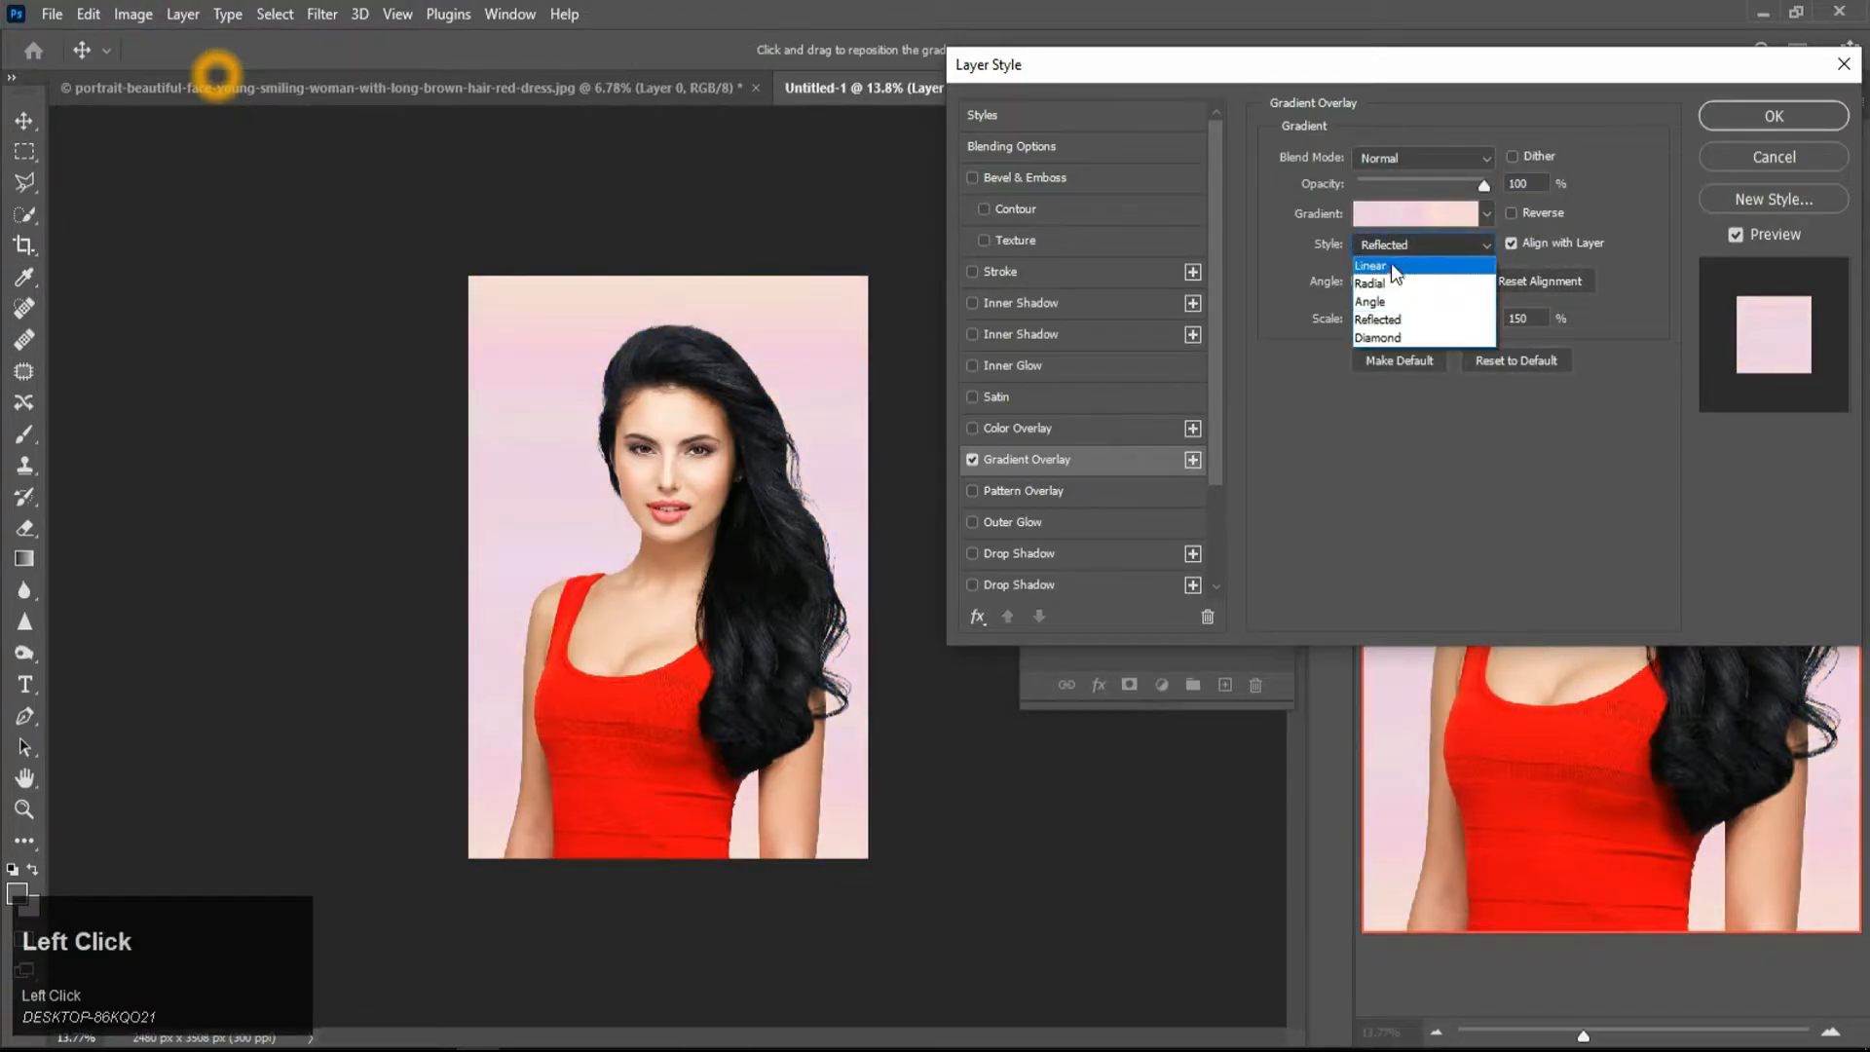
click(1391, 266)
click(1774, 116)
scroll(667, 564, up, 1)
Place the dripping graphic as an embedded layer over the lower part of the woman's body
click(52, 13)
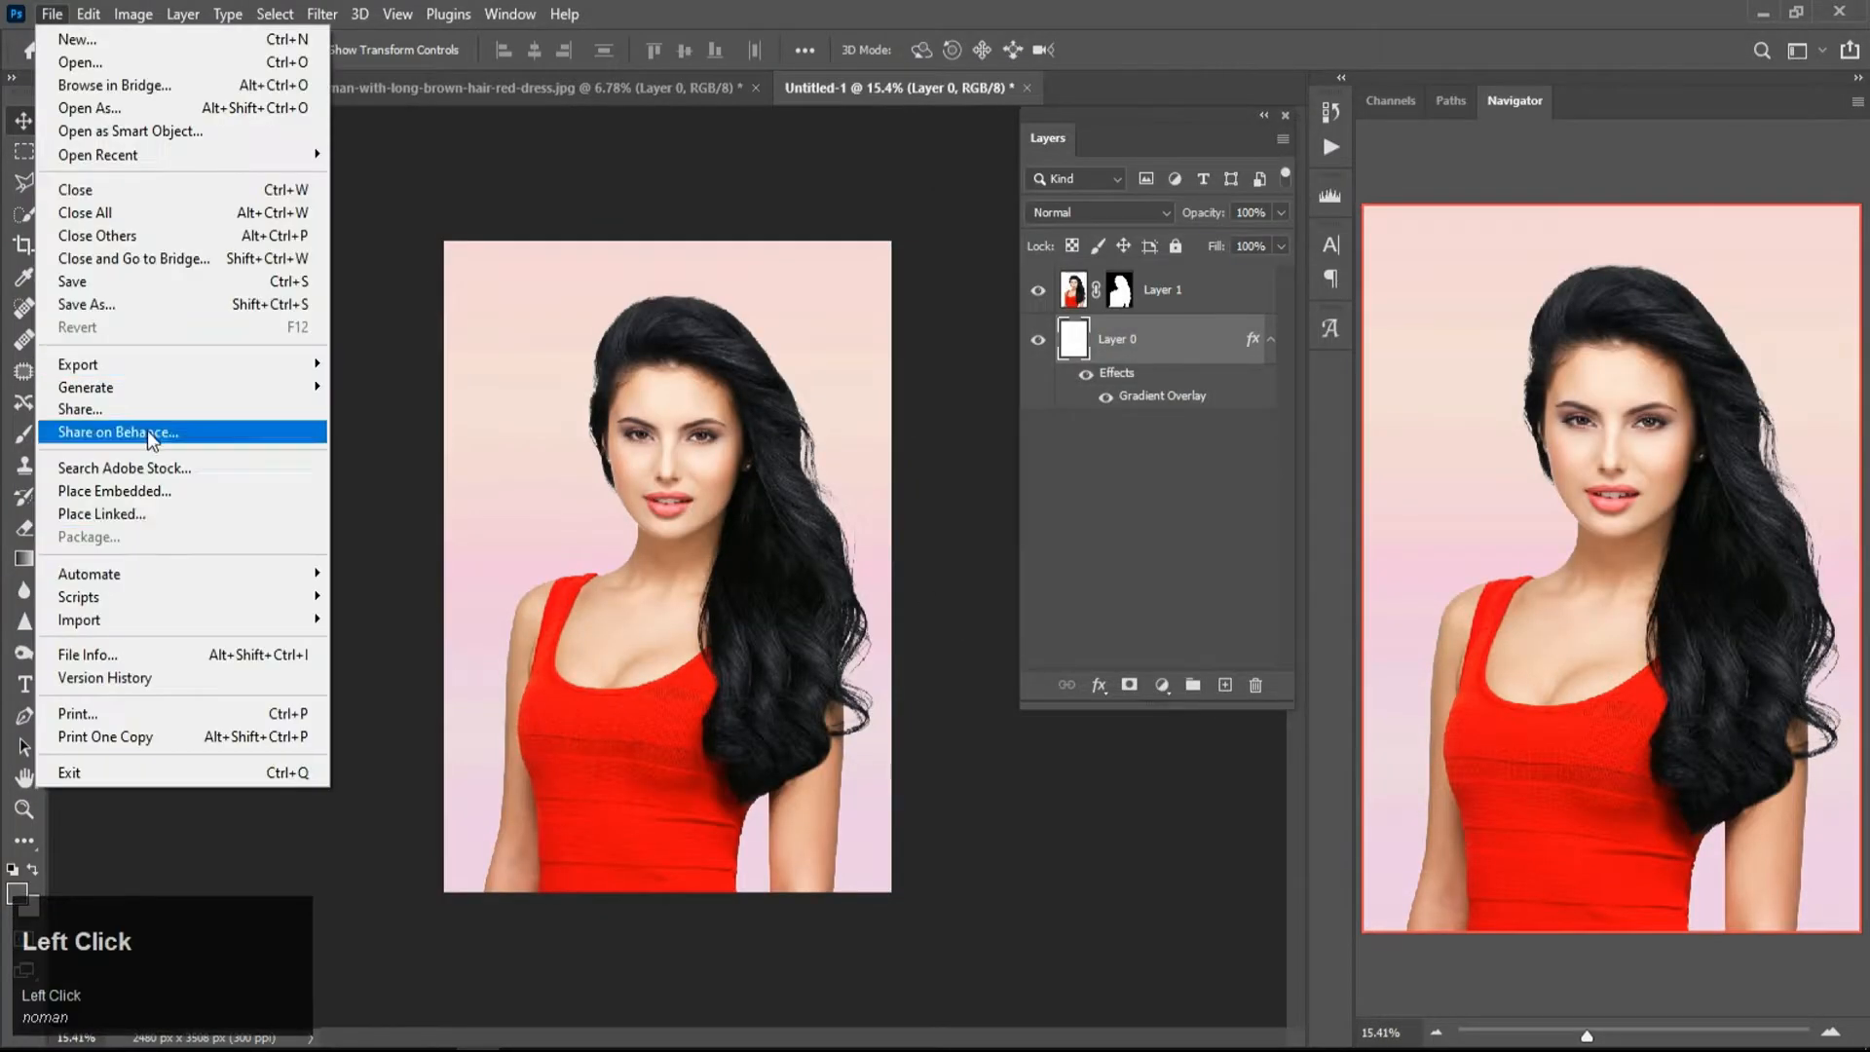
click(114, 491)
double_click(451, 233)
drag(776, 627, 777, 743)
drag(907, 442, 857, 500)
key(Return)
Move up and scale down the dripping and woman layers together, then adjust the drips' position across her chest
shift+click(1174, 346)
key(ctrl+t)
drag(829, 799, 823, 756)
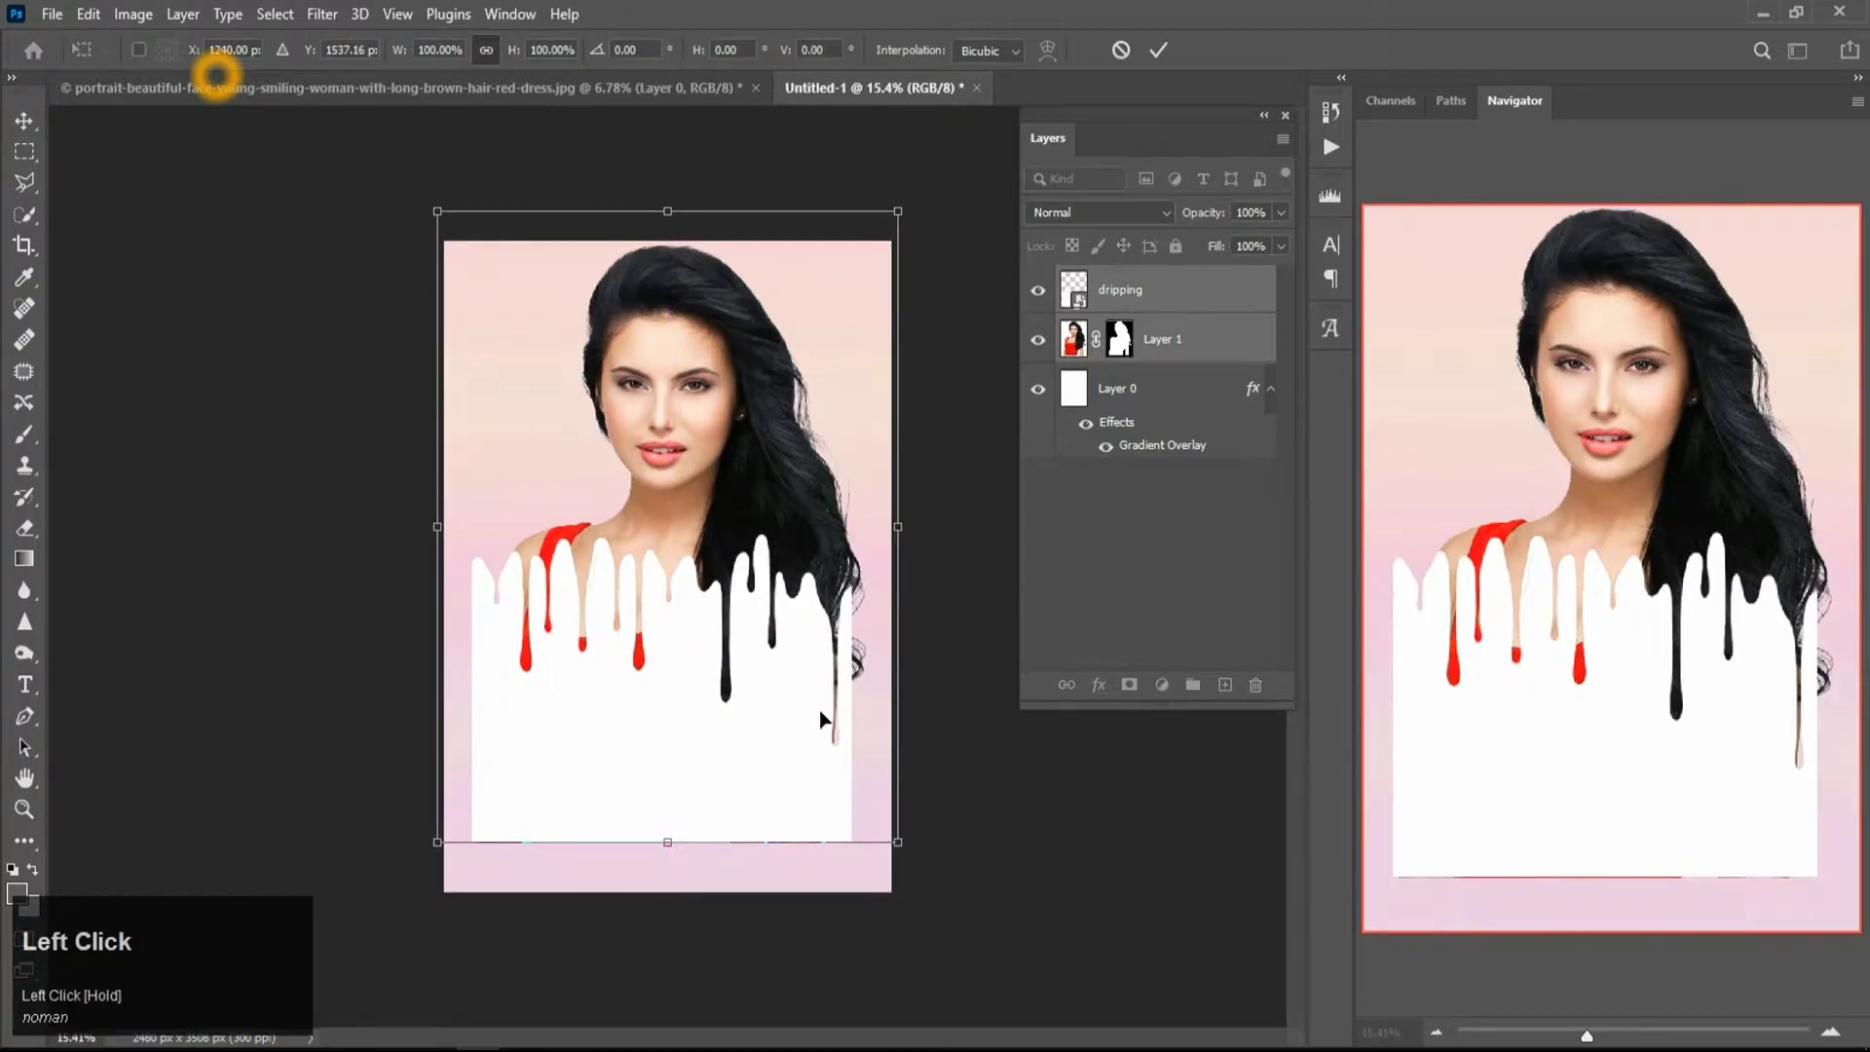
drag(897, 212, 877, 241)
key(Return)
drag(726, 624, 698, 660)
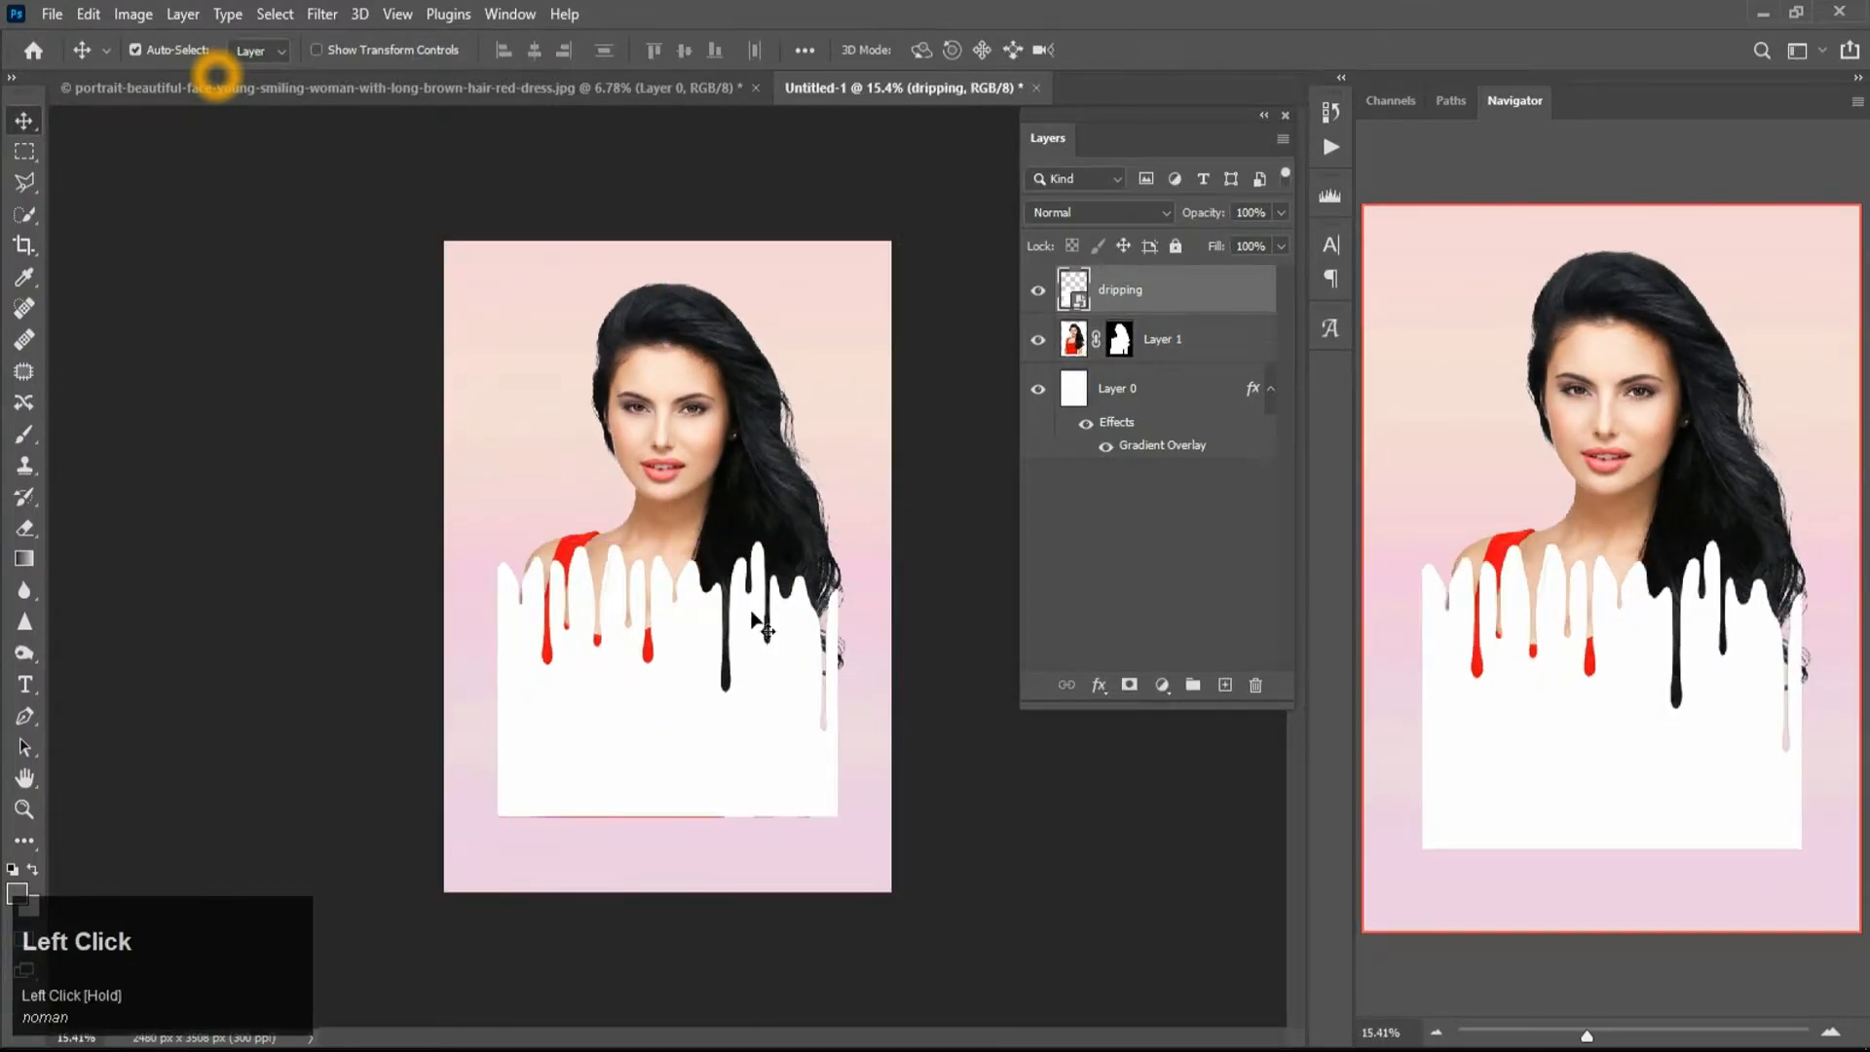
Load the dripping shape as a selection and cut it out of the woman's Layer 1, checking with Layer 0 hidden
ctrl+click(1073, 290)
click(1168, 339)
click(1038, 388)
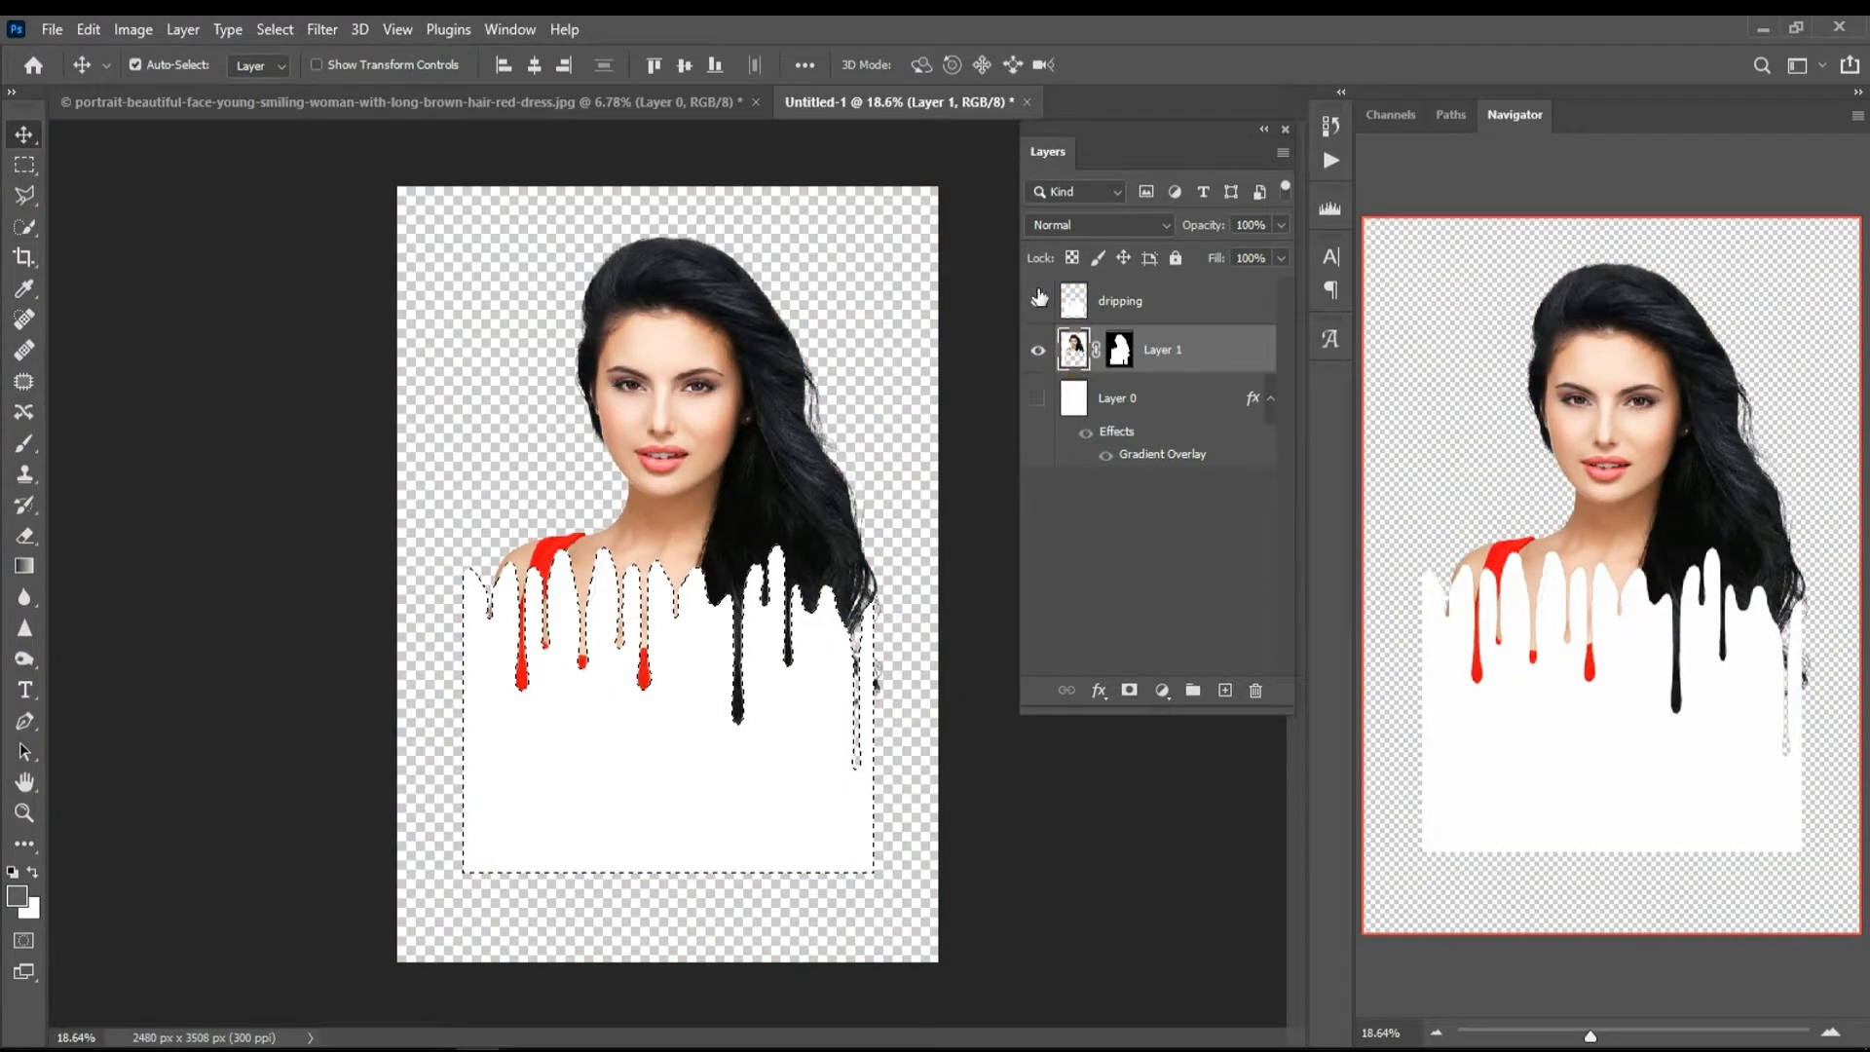
Show Layer 0 again and hide the dripping layer to reveal the cut-out drips
click(1038, 397)
scroll(697, 329, up, 1)
click(1038, 305)
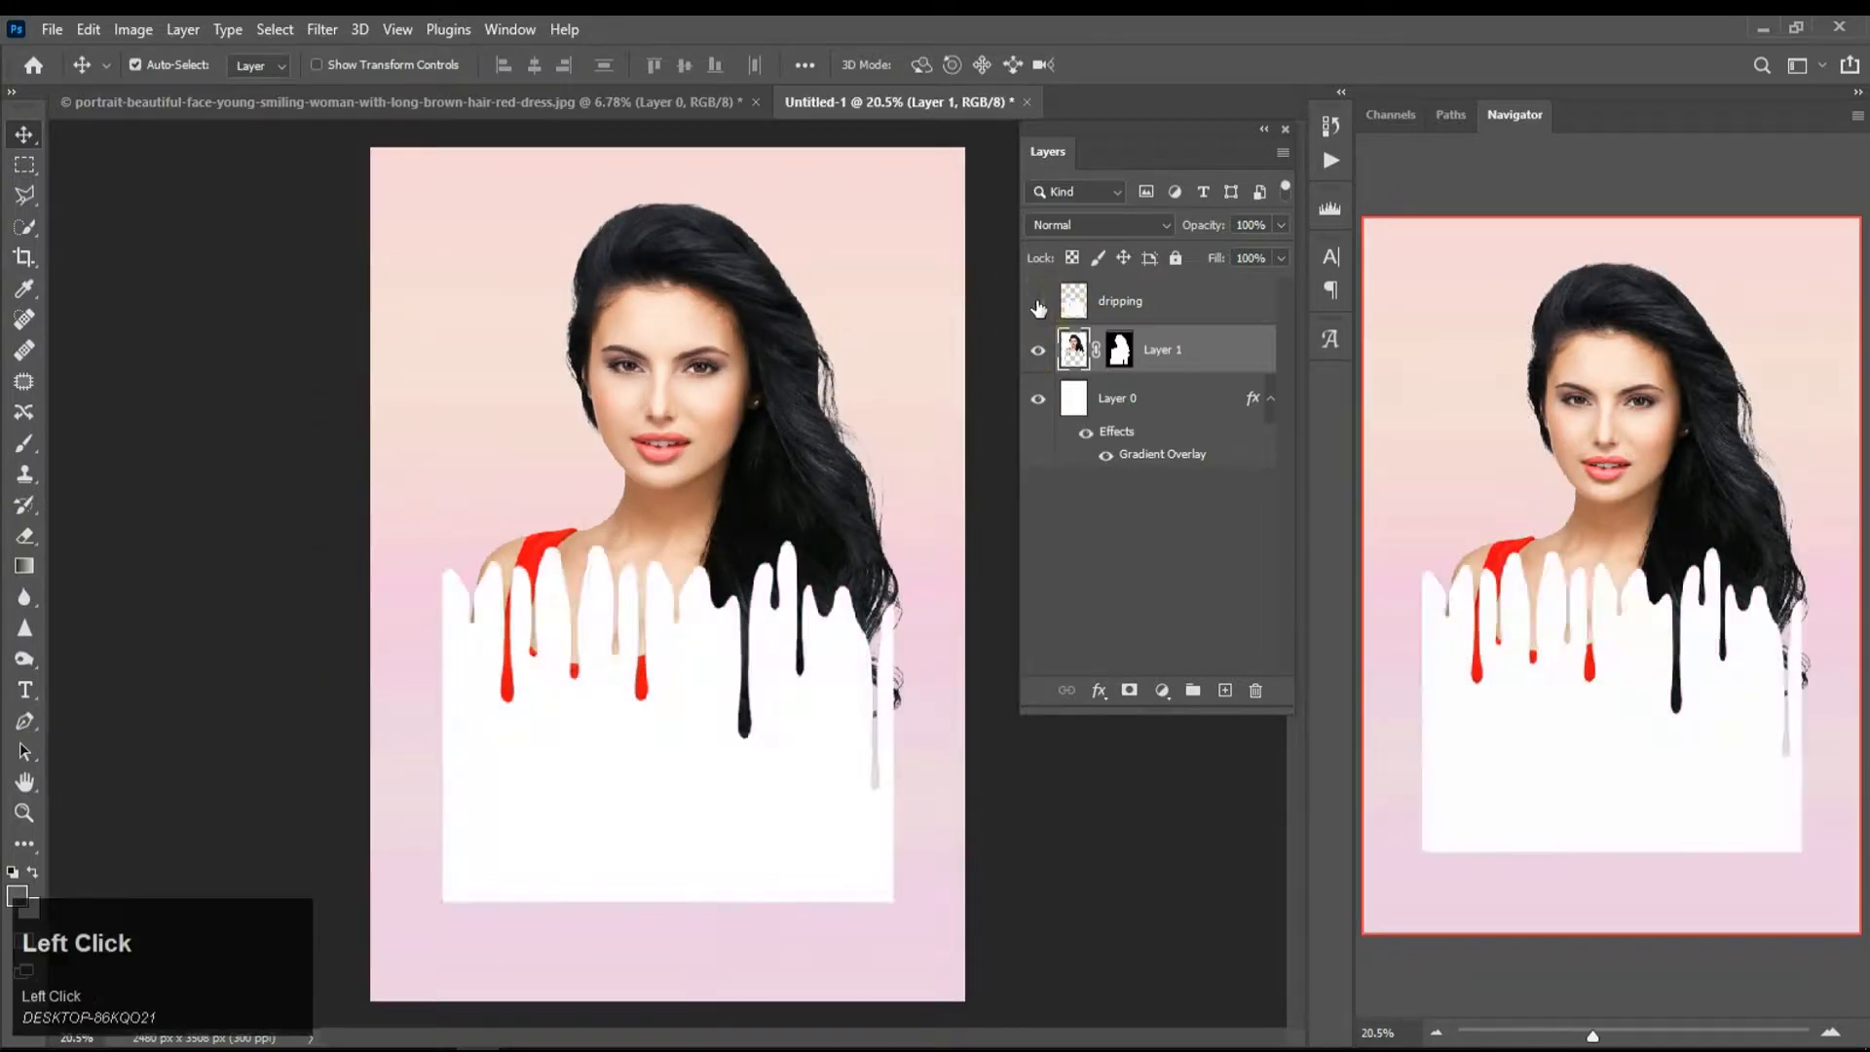
double_click(1039, 306)
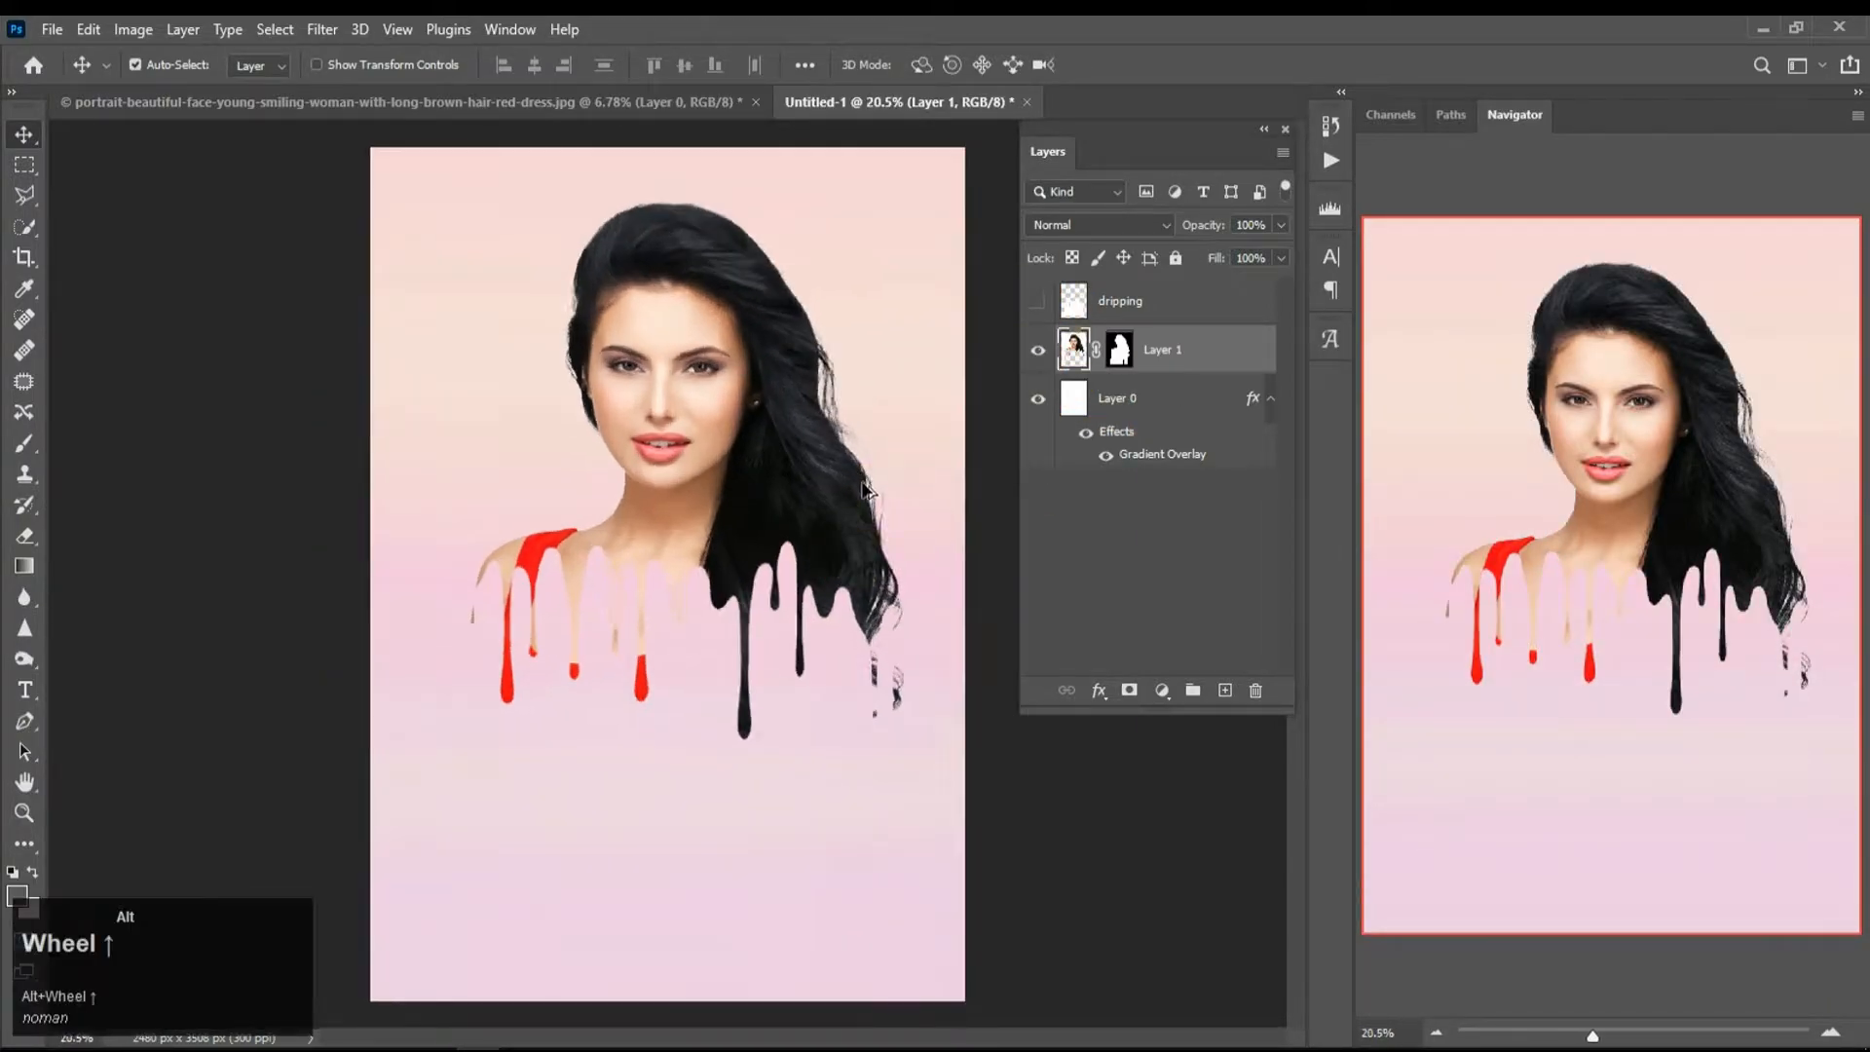
Reopen Layer 0's Gradient Overlay and try blue gradient presets such as Blue_30
scroll(866, 490, up, 1)
double_click(1054, 456)
click(1422, 216)
click(1113, 336)
scroll(1135, 358, down, 1)
scroll(1134, 357, down, 3)
click(1178, 394)
click(1198, 351)
scroll(1198, 350, down, 2)
click(1126, 376)
scroll(1127, 376, down, 2)
click(1159, 326)
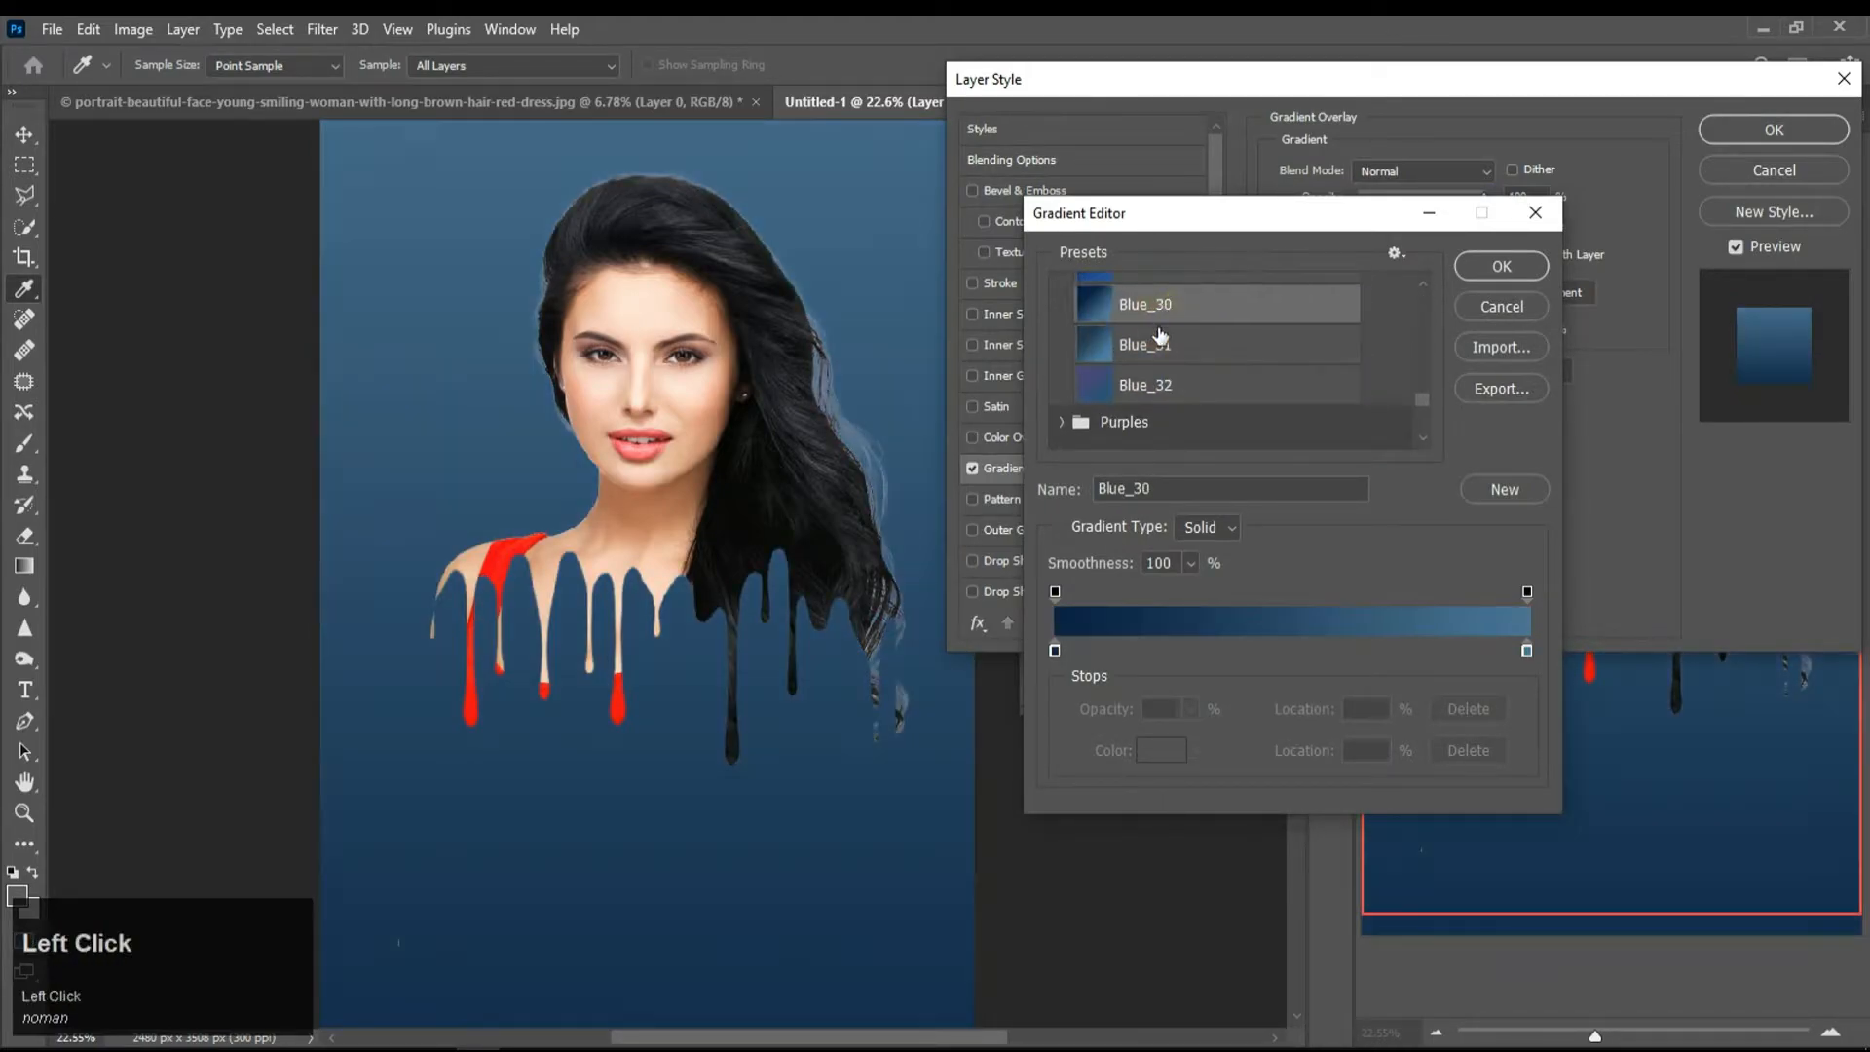
Try further gradient presets for the background, including Orange_02
scroll(1159, 332, down, 3)
click(1181, 359)
scroll(1181, 356, down, 2)
click(1181, 356)
scroll(1314, 405, down, 2)
click(1164, 378)
scroll(1163, 378, down, 2)
click(1168, 375)
scroll(1188, 380, down, 3)
click(1222, 388)
click(1149, 350)
click(1144, 385)
scroll(1144, 390, down, 3)
click(1198, 365)
scroll(1198, 365, down, 2)
click(1202, 322)
scroll(1201, 322, down, 3)
click(1173, 292)
scroll(1120, 375, down, 2)
click(1069, 363)
click(1173, 372)
scroll(1173, 380, down, 2)
click(1172, 405)
scroll(1173, 405, down, 2)
click(1062, 371)
click(1179, 399)
scroll(1183, 406, down, 1)
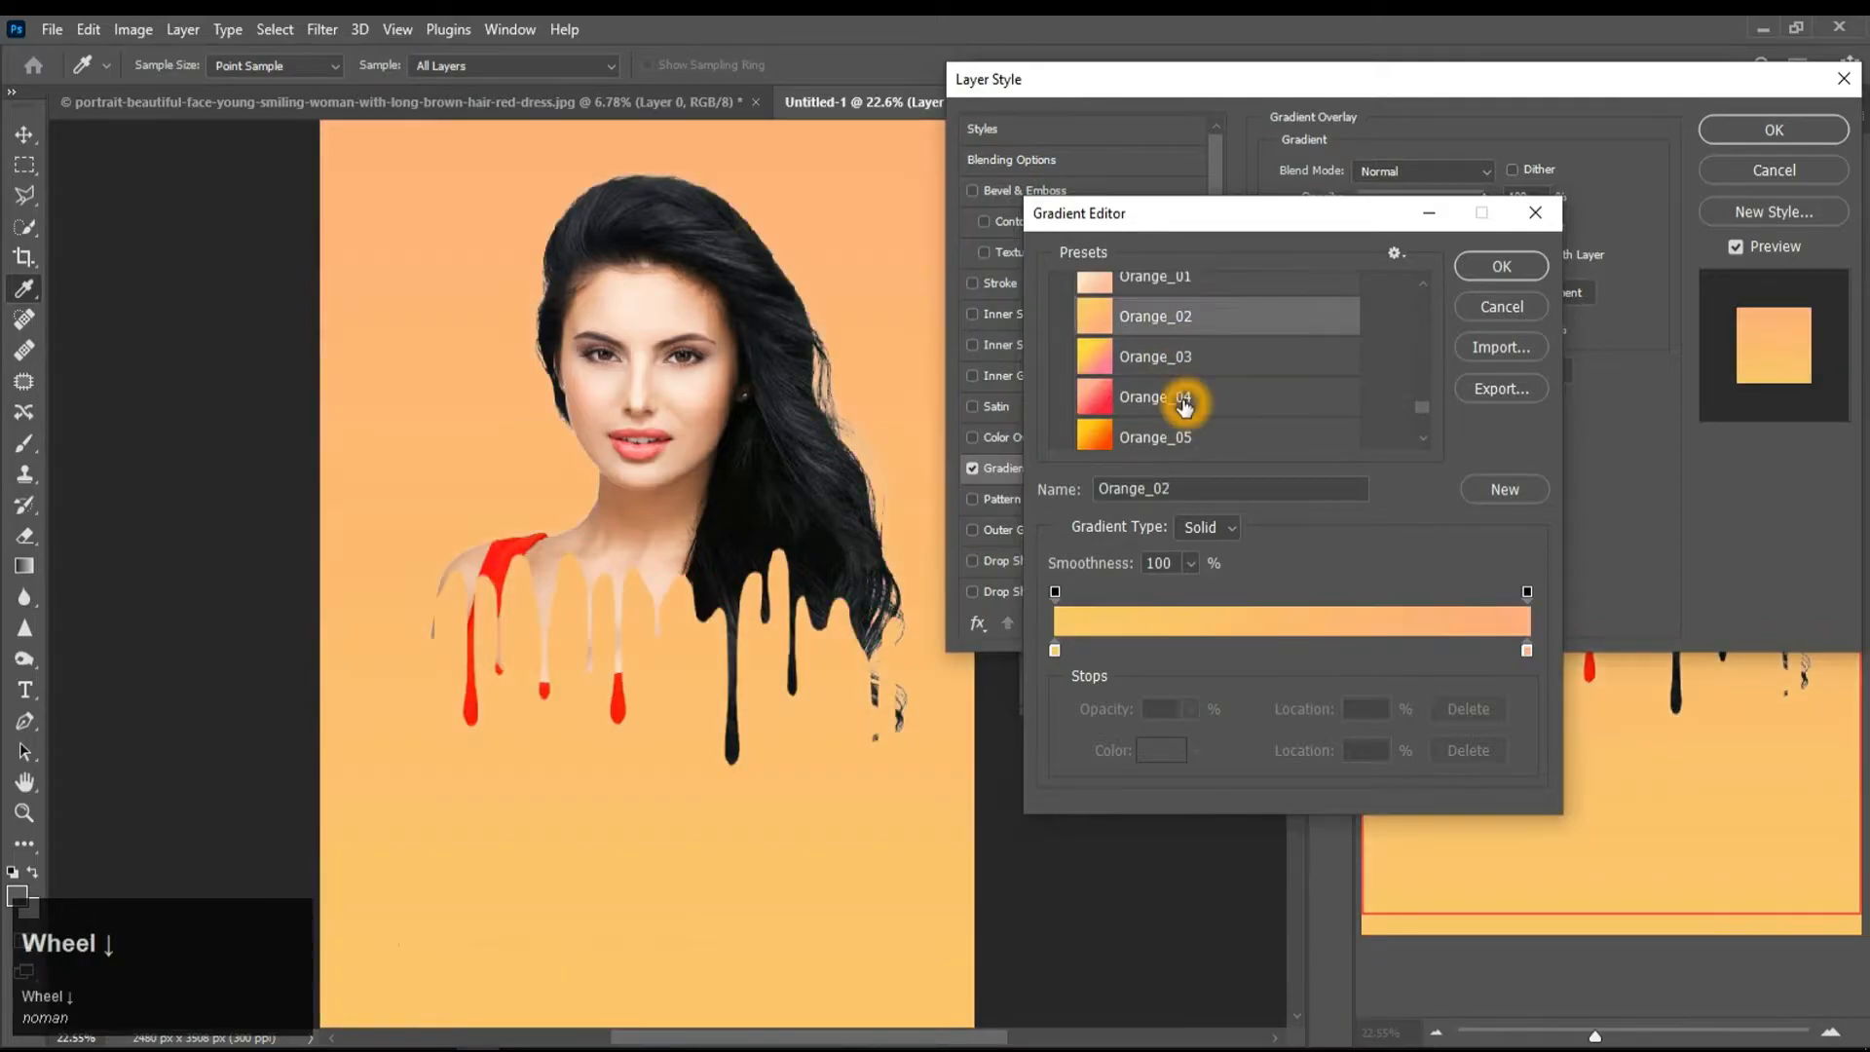
Make the background's gradient overlay white and apply the layer style
click(1500, 265)
click(1370, 308)
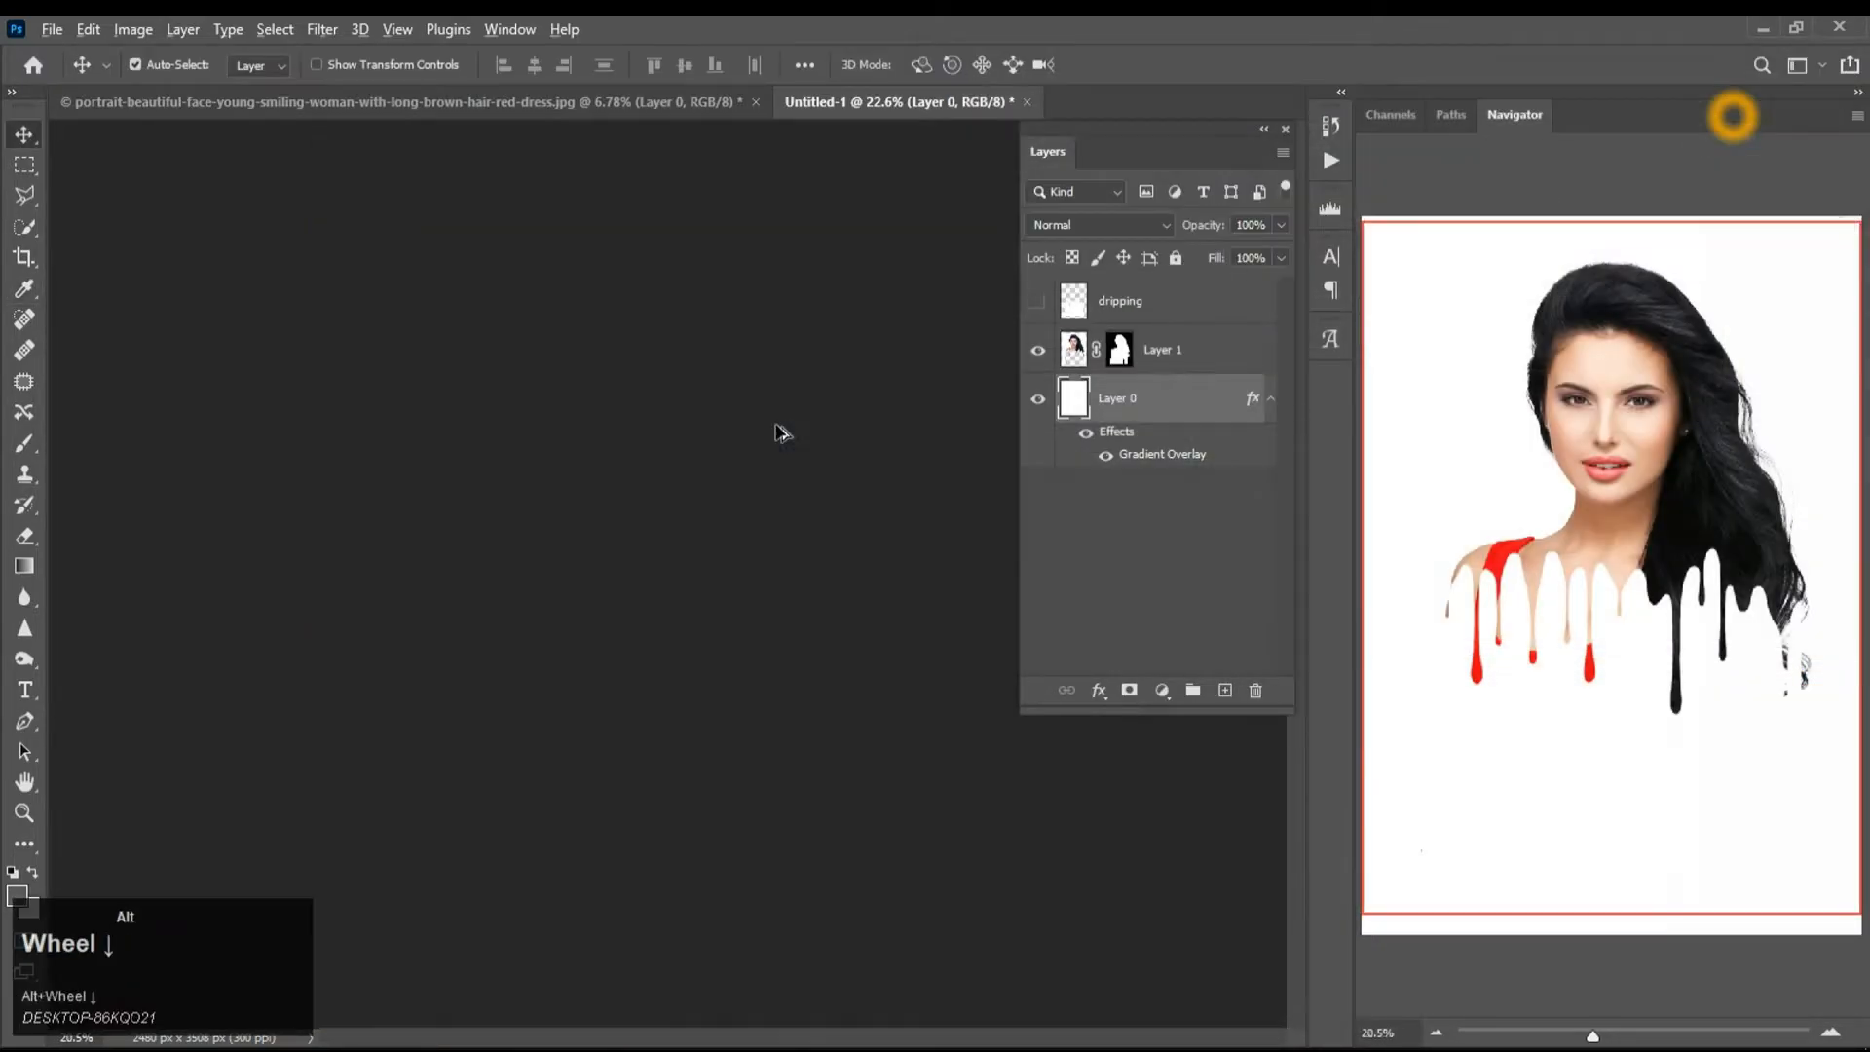
Move the woman's Layer 1 down on the page and enlarge it to 106.31%
click(1181, 367)
key(ctrl+t)
drag(825, 522, 826, 562)
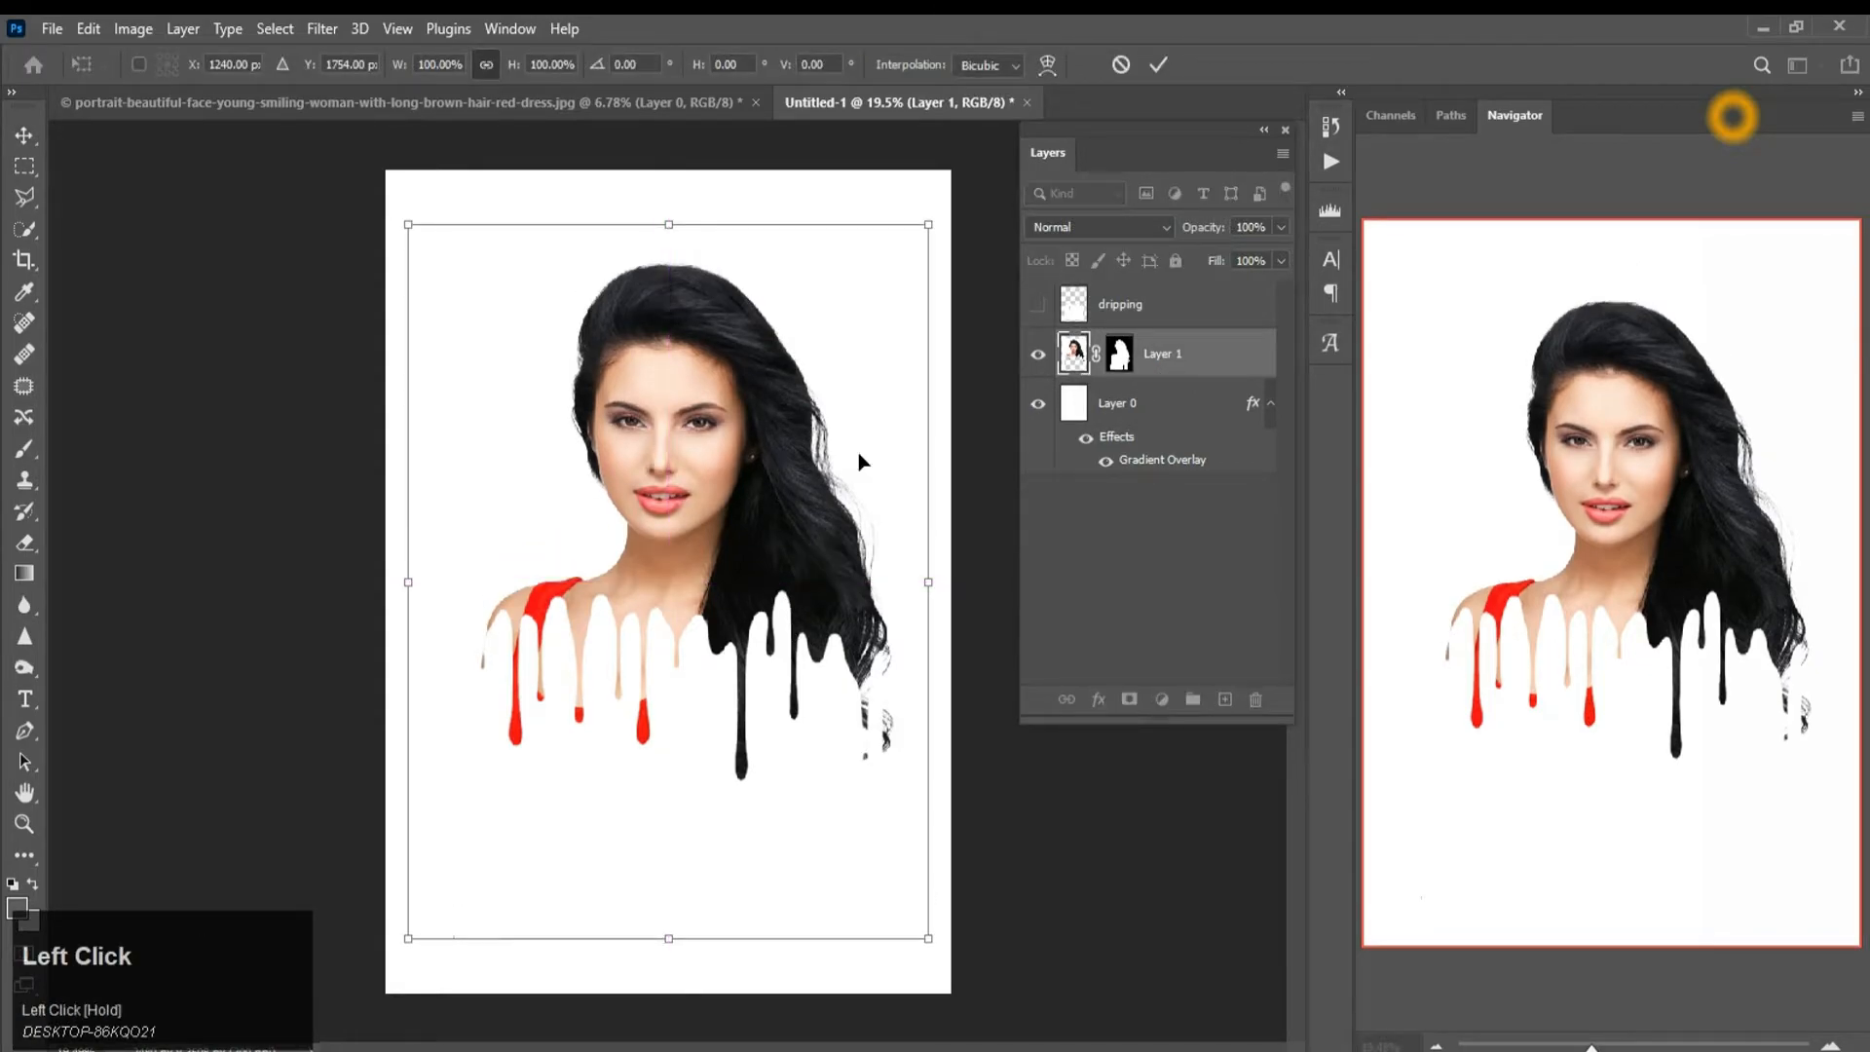
drag(920, 226, 939, 195)
key(Return)
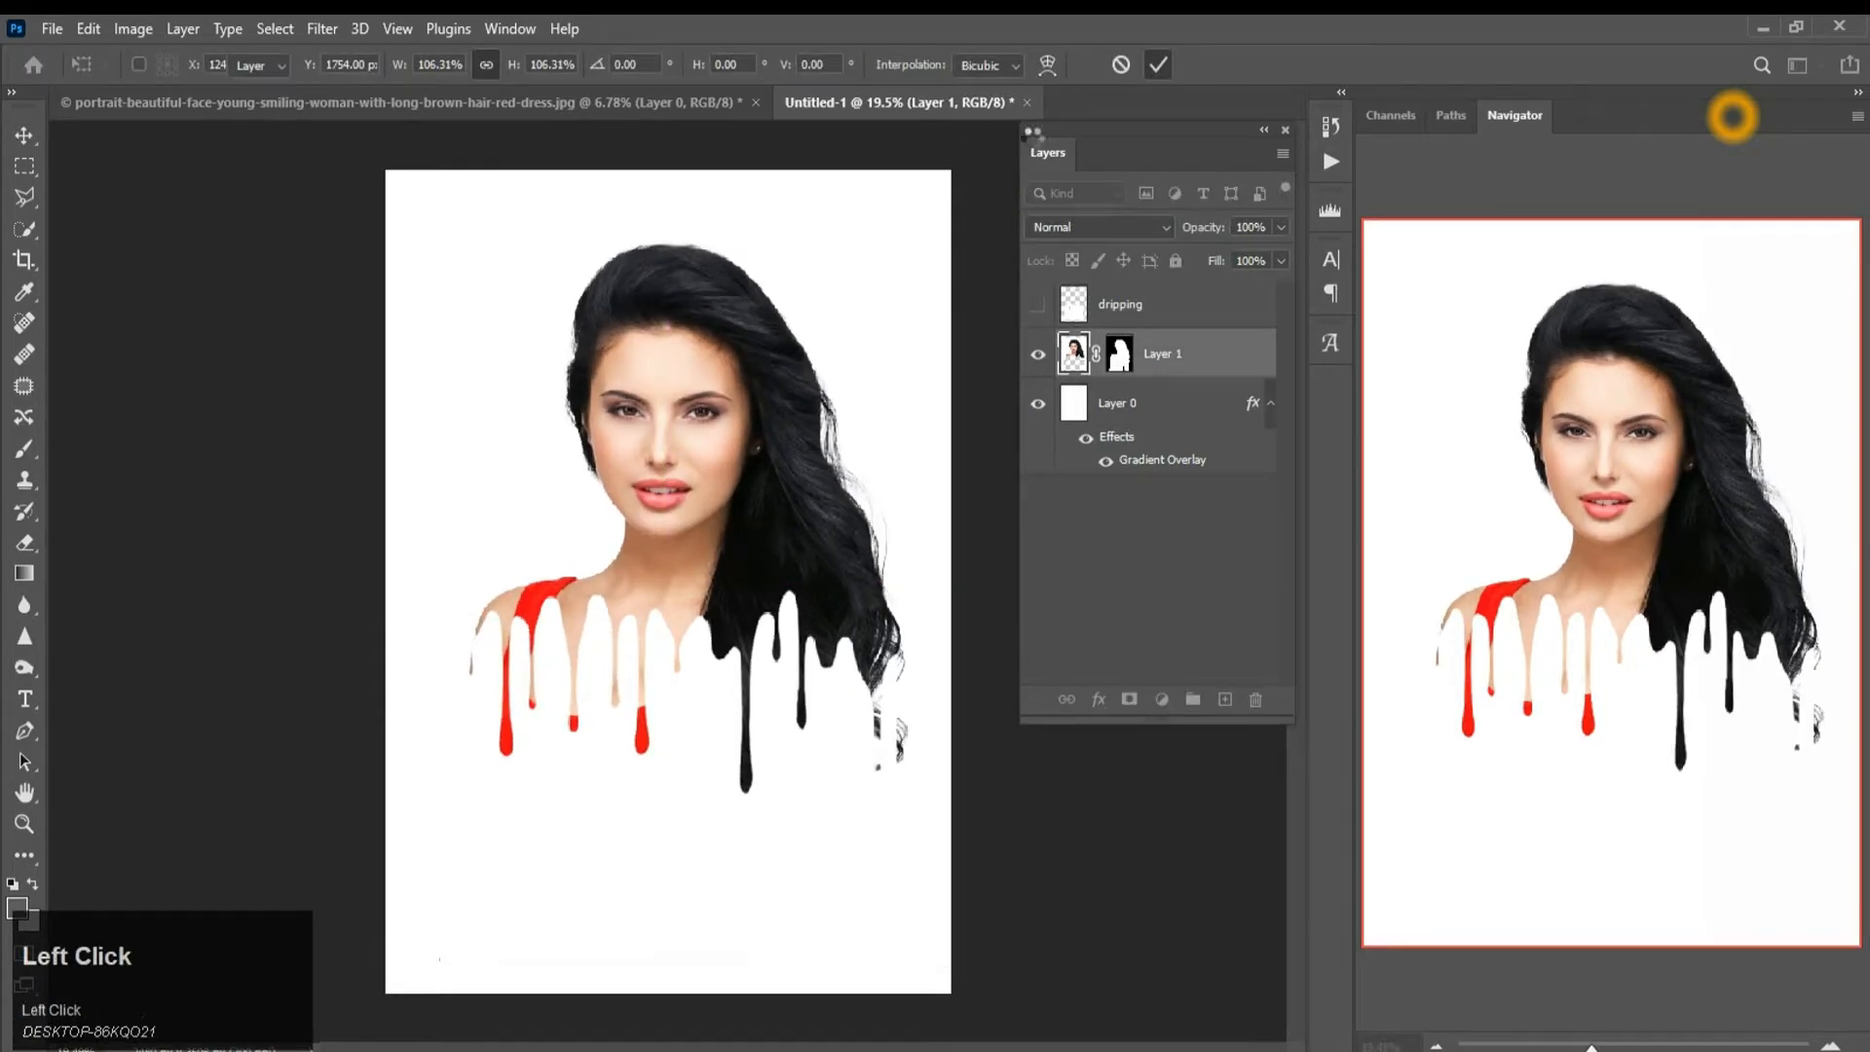
scroll(793, 501, up, 1)
scroll(606, 501, down, 2)
scroll(605, 501, down, 3)
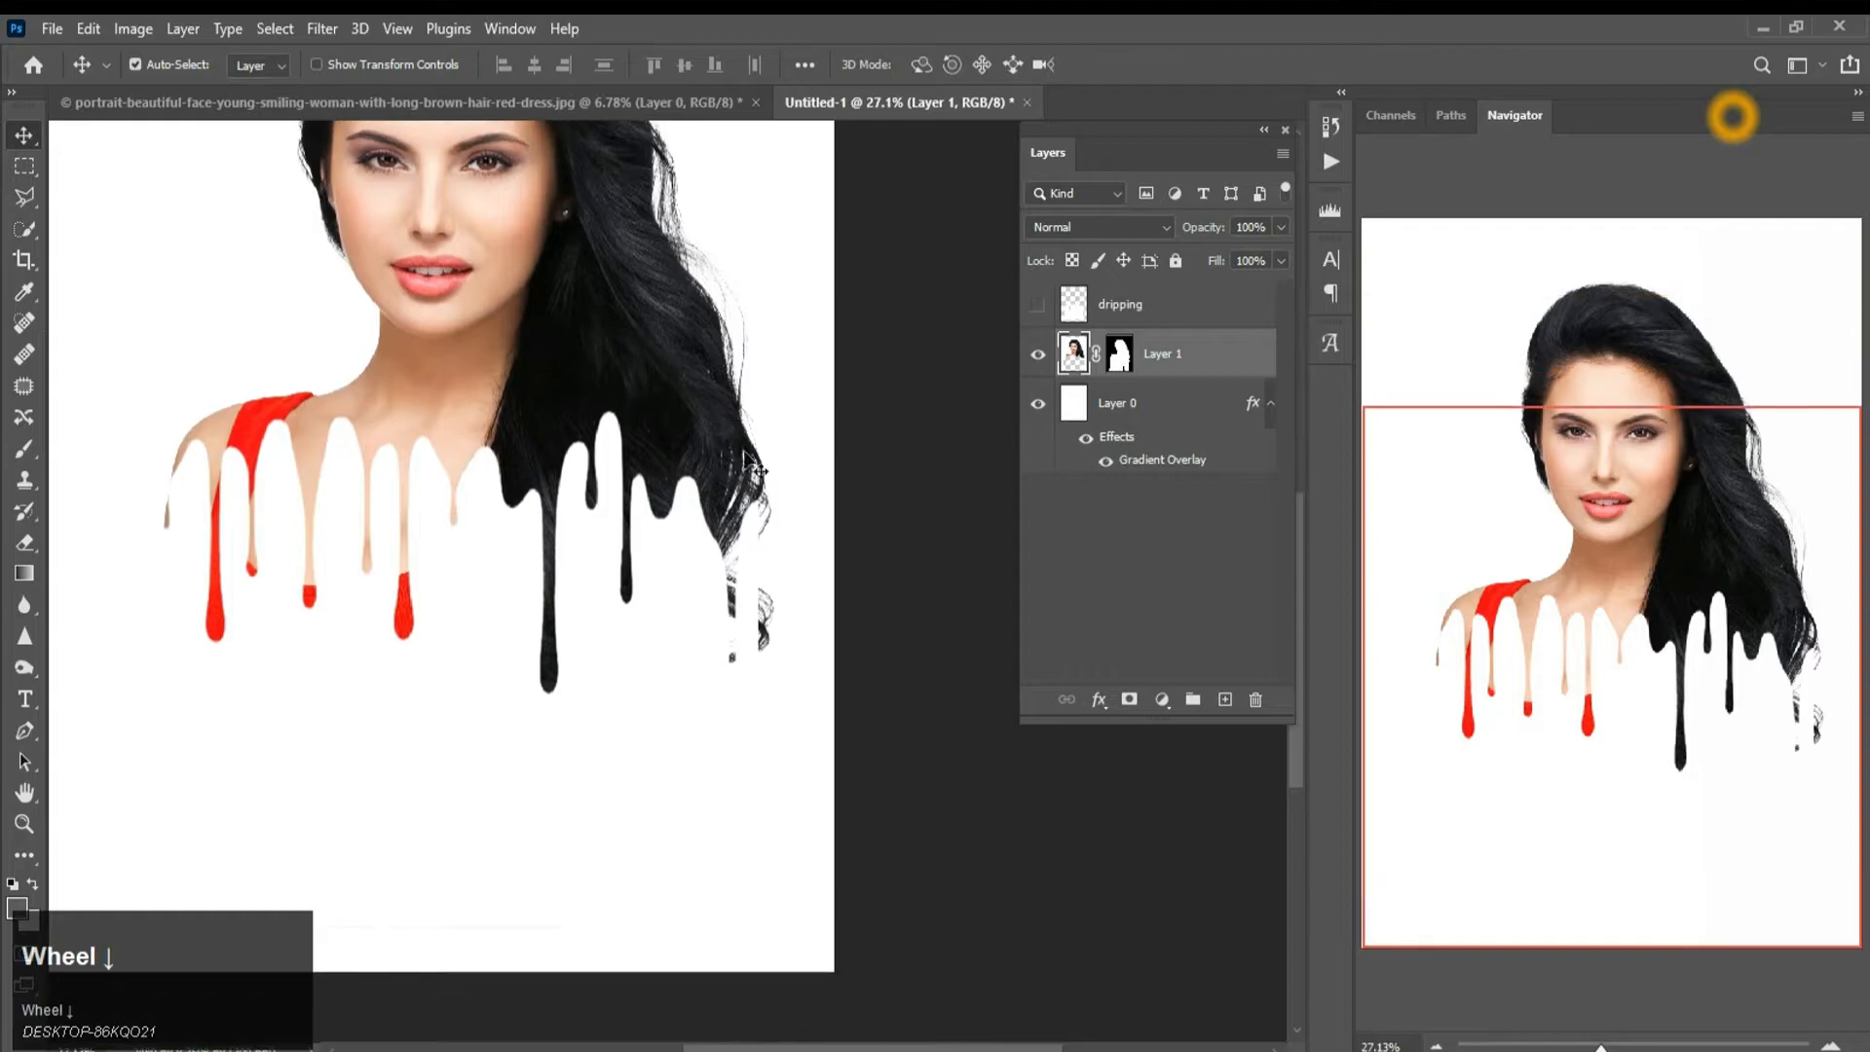
click(1101, 360)
click(24, 449)
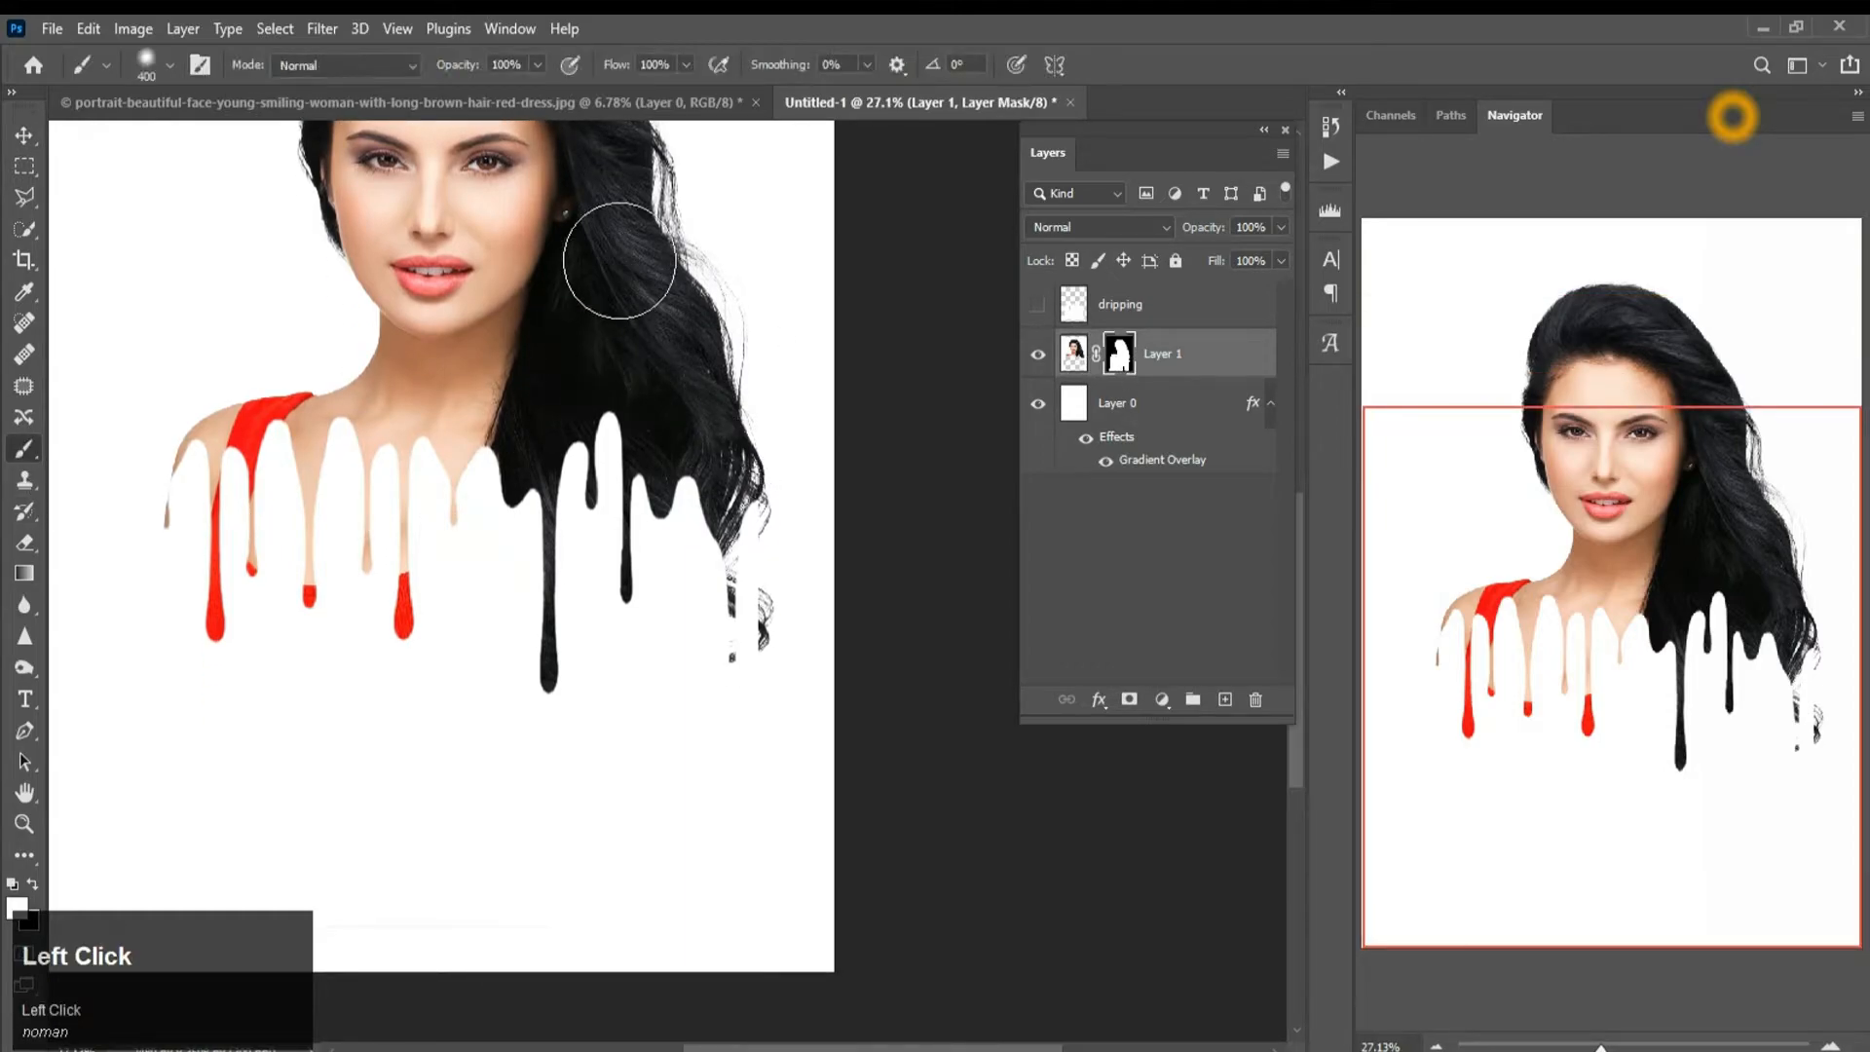
scroll(646, 313, up, 2)
scroll(708, 598, up, 4)
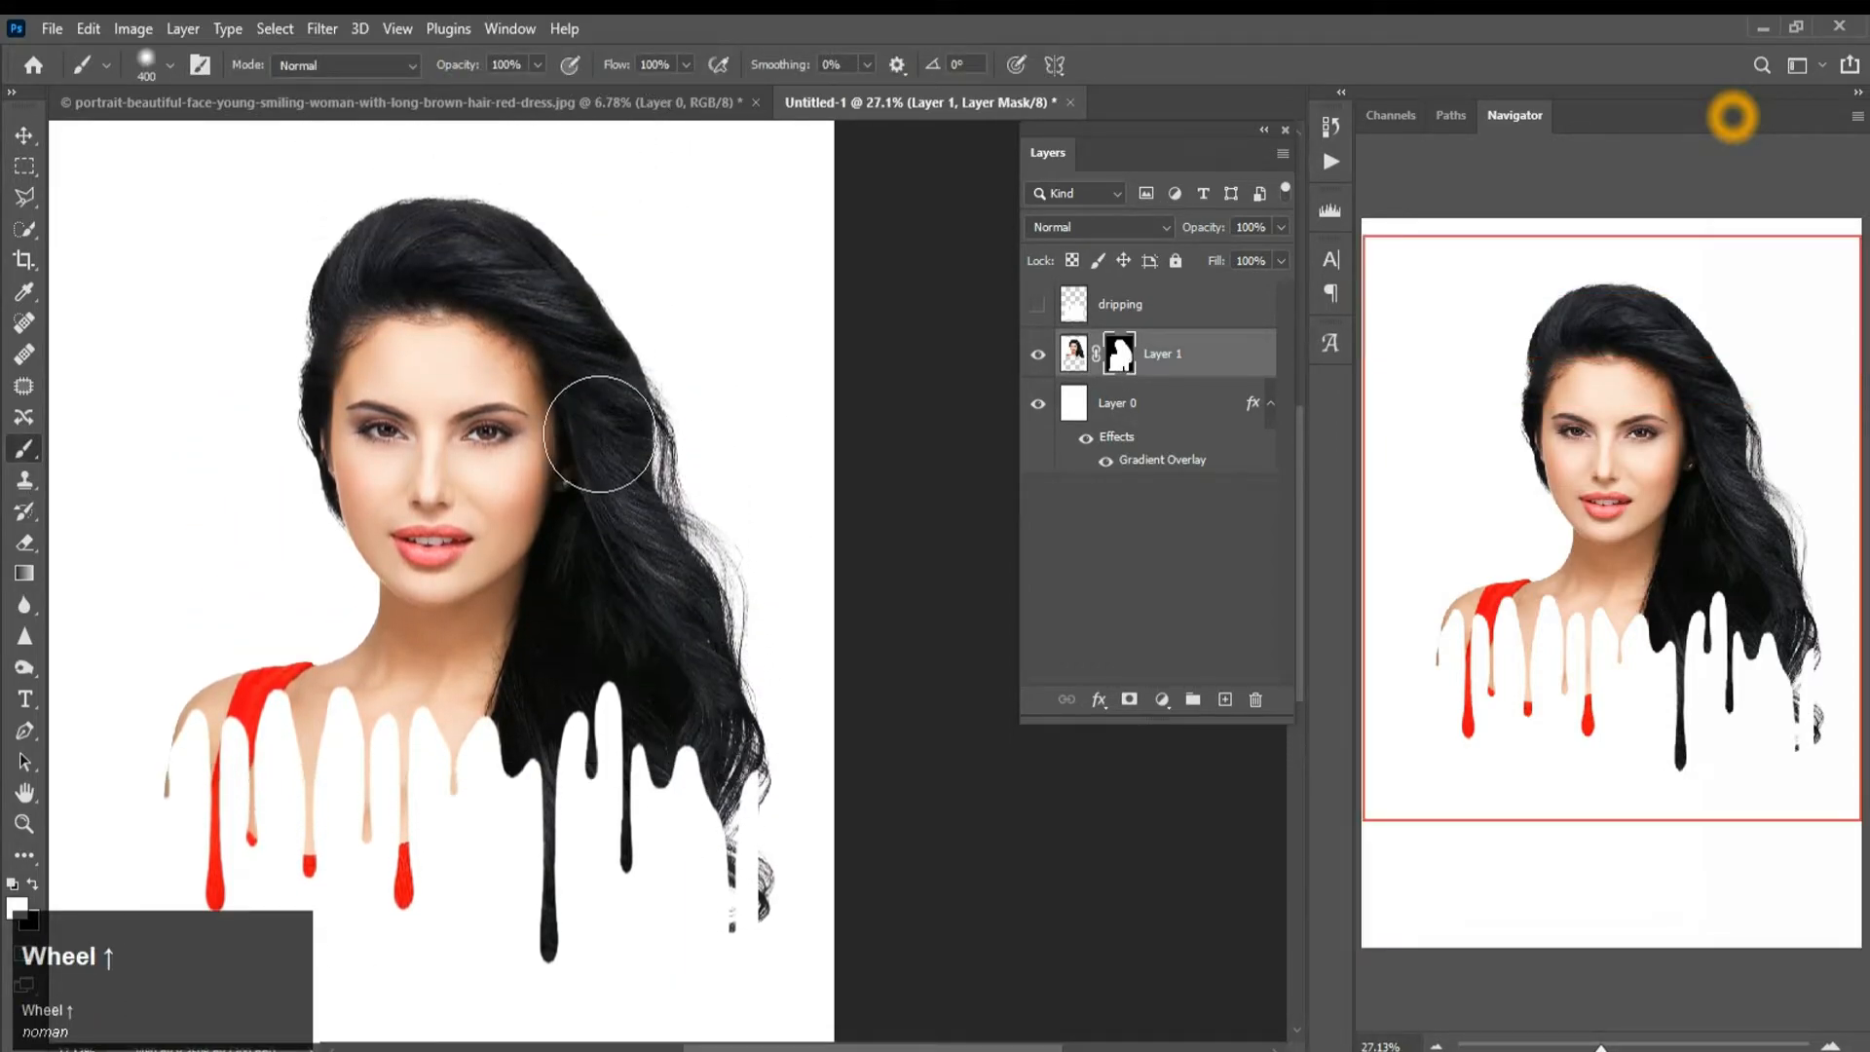
scroll(458, 650, down, 2)
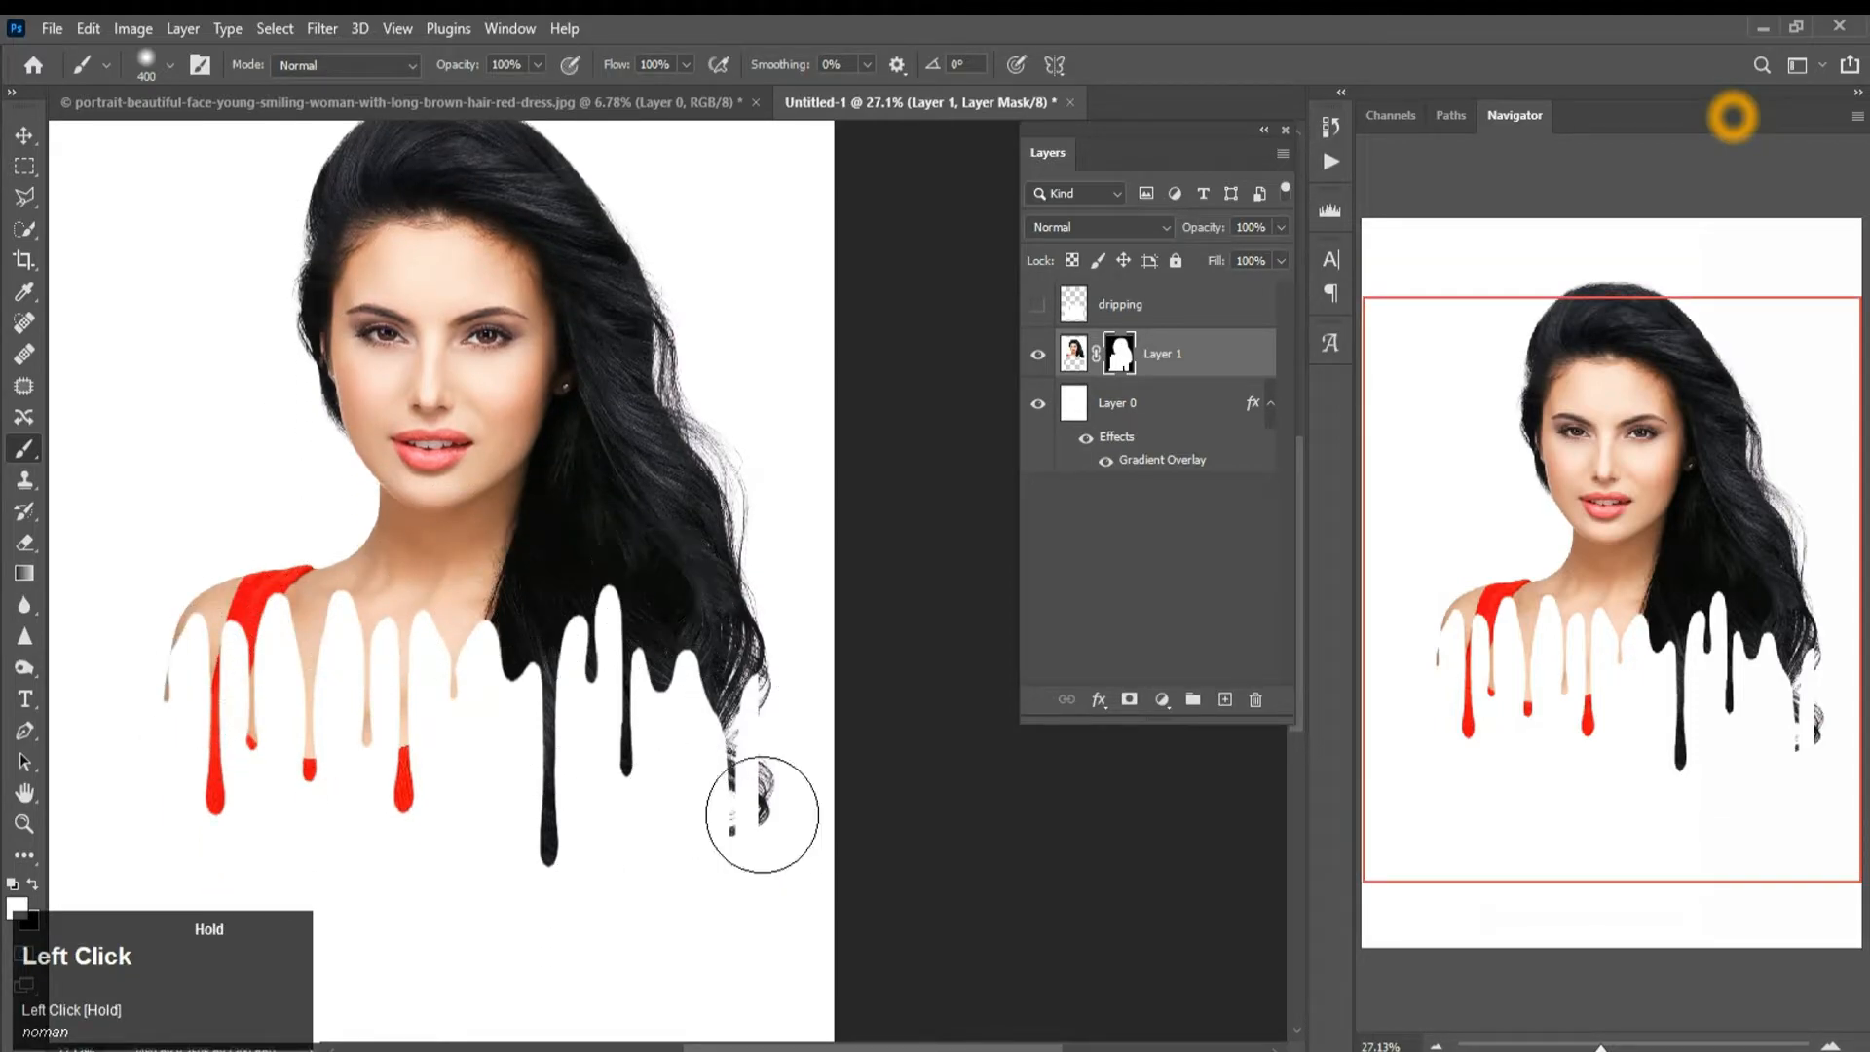
scroll(761, 814, down, 3)
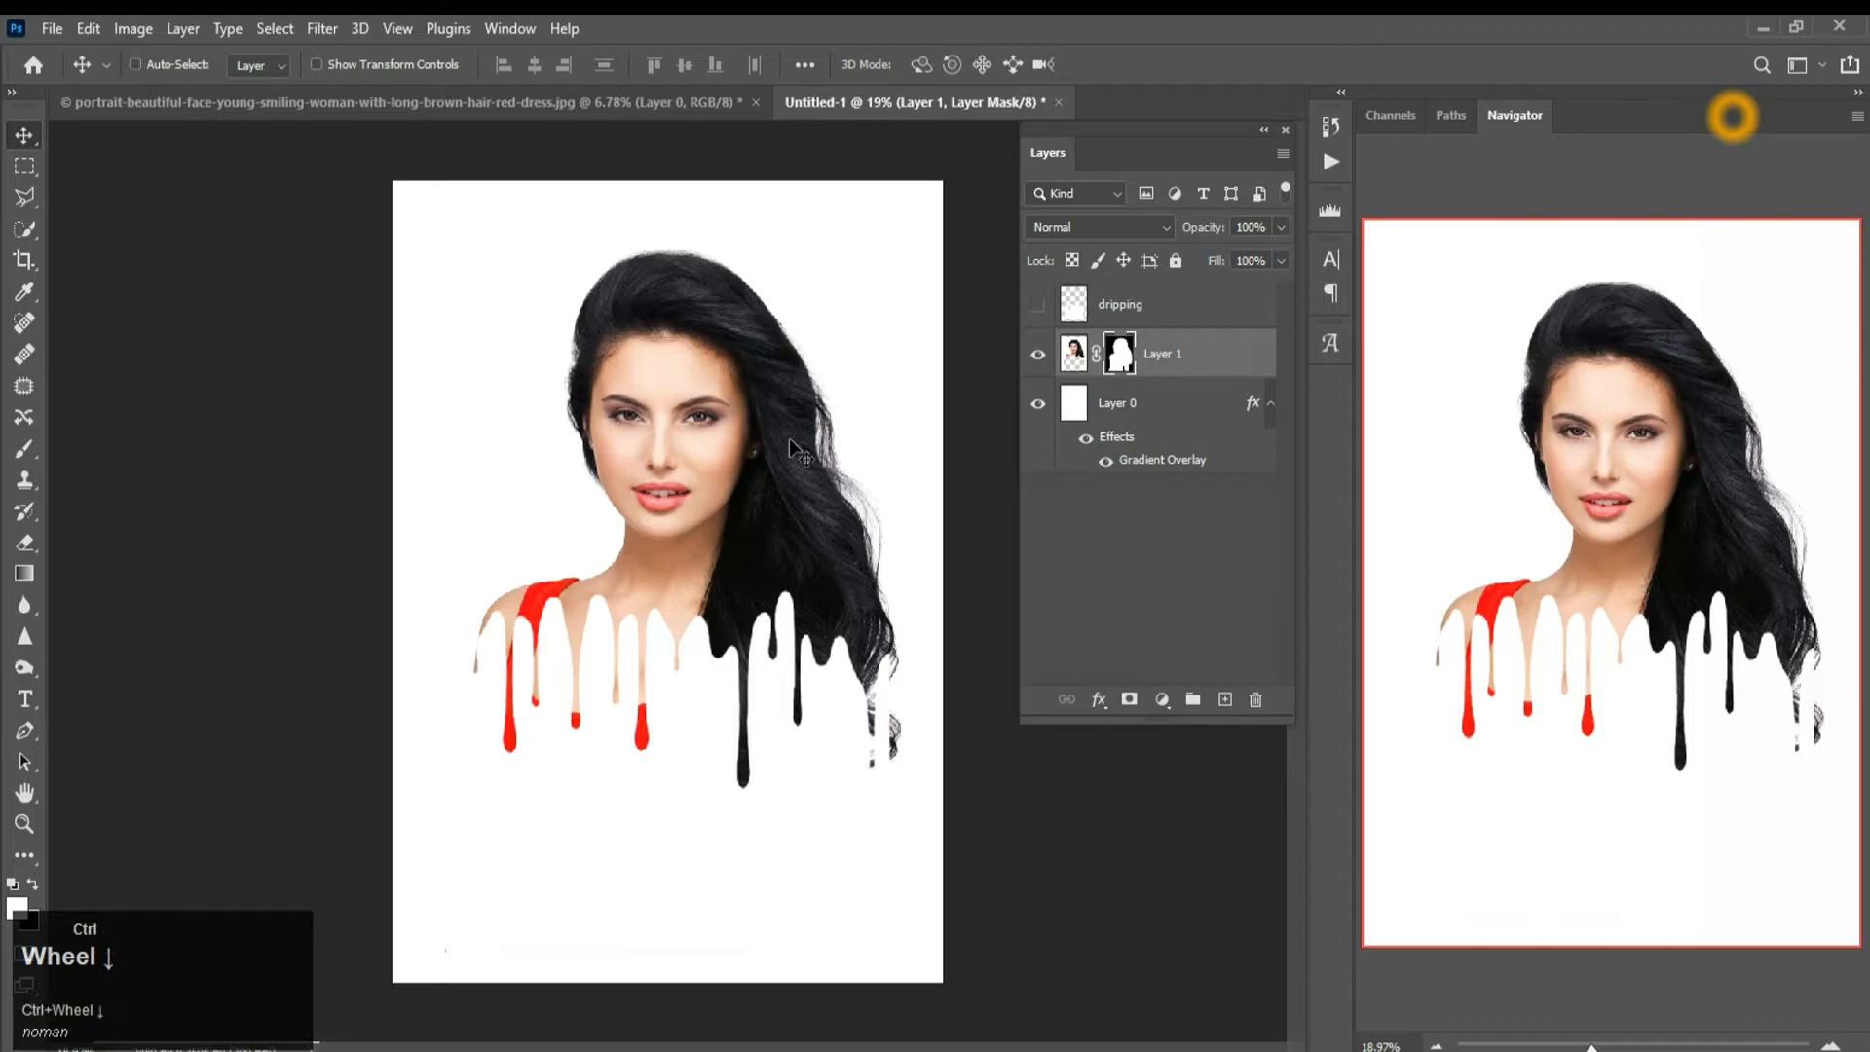
Place the bearded man's photo as an embedded image above Layer 1, scaled to 16.33%
click(1186, 308)
click(1183, 363)
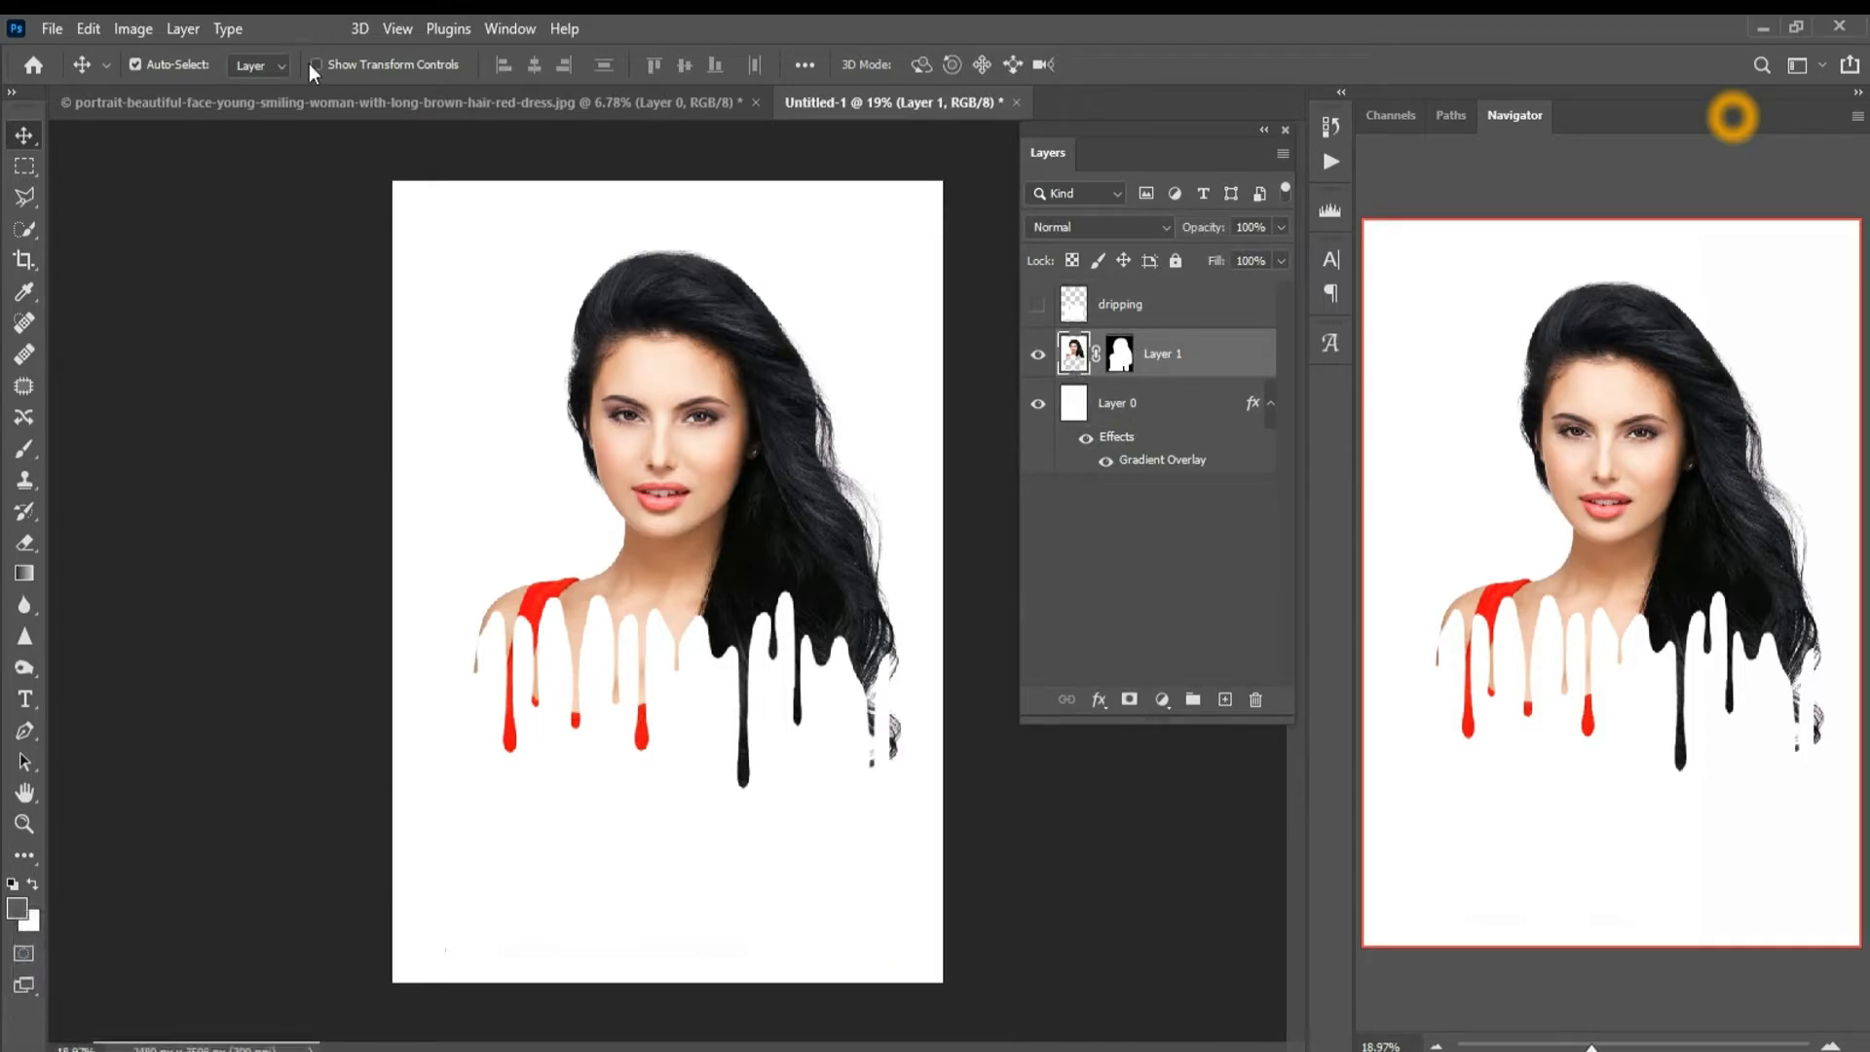
click(52, 28)
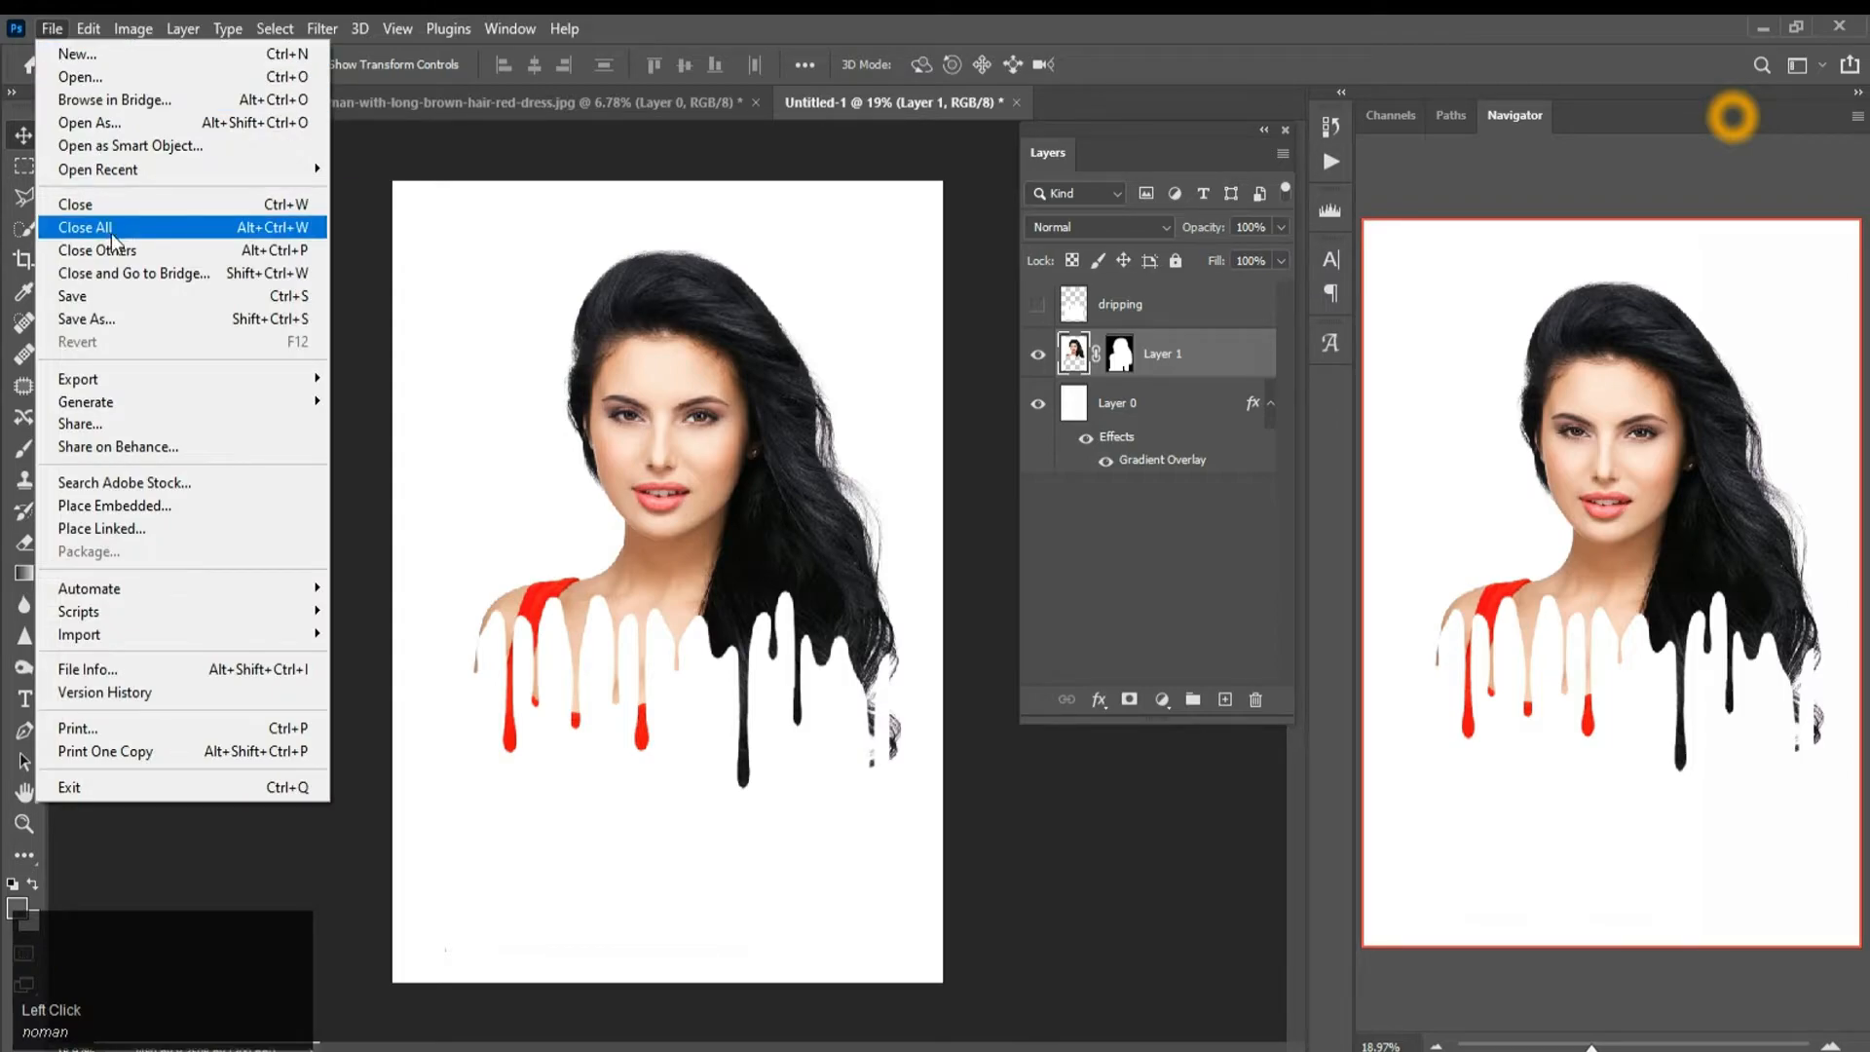
click(114, 505)
double_click(591, 313)
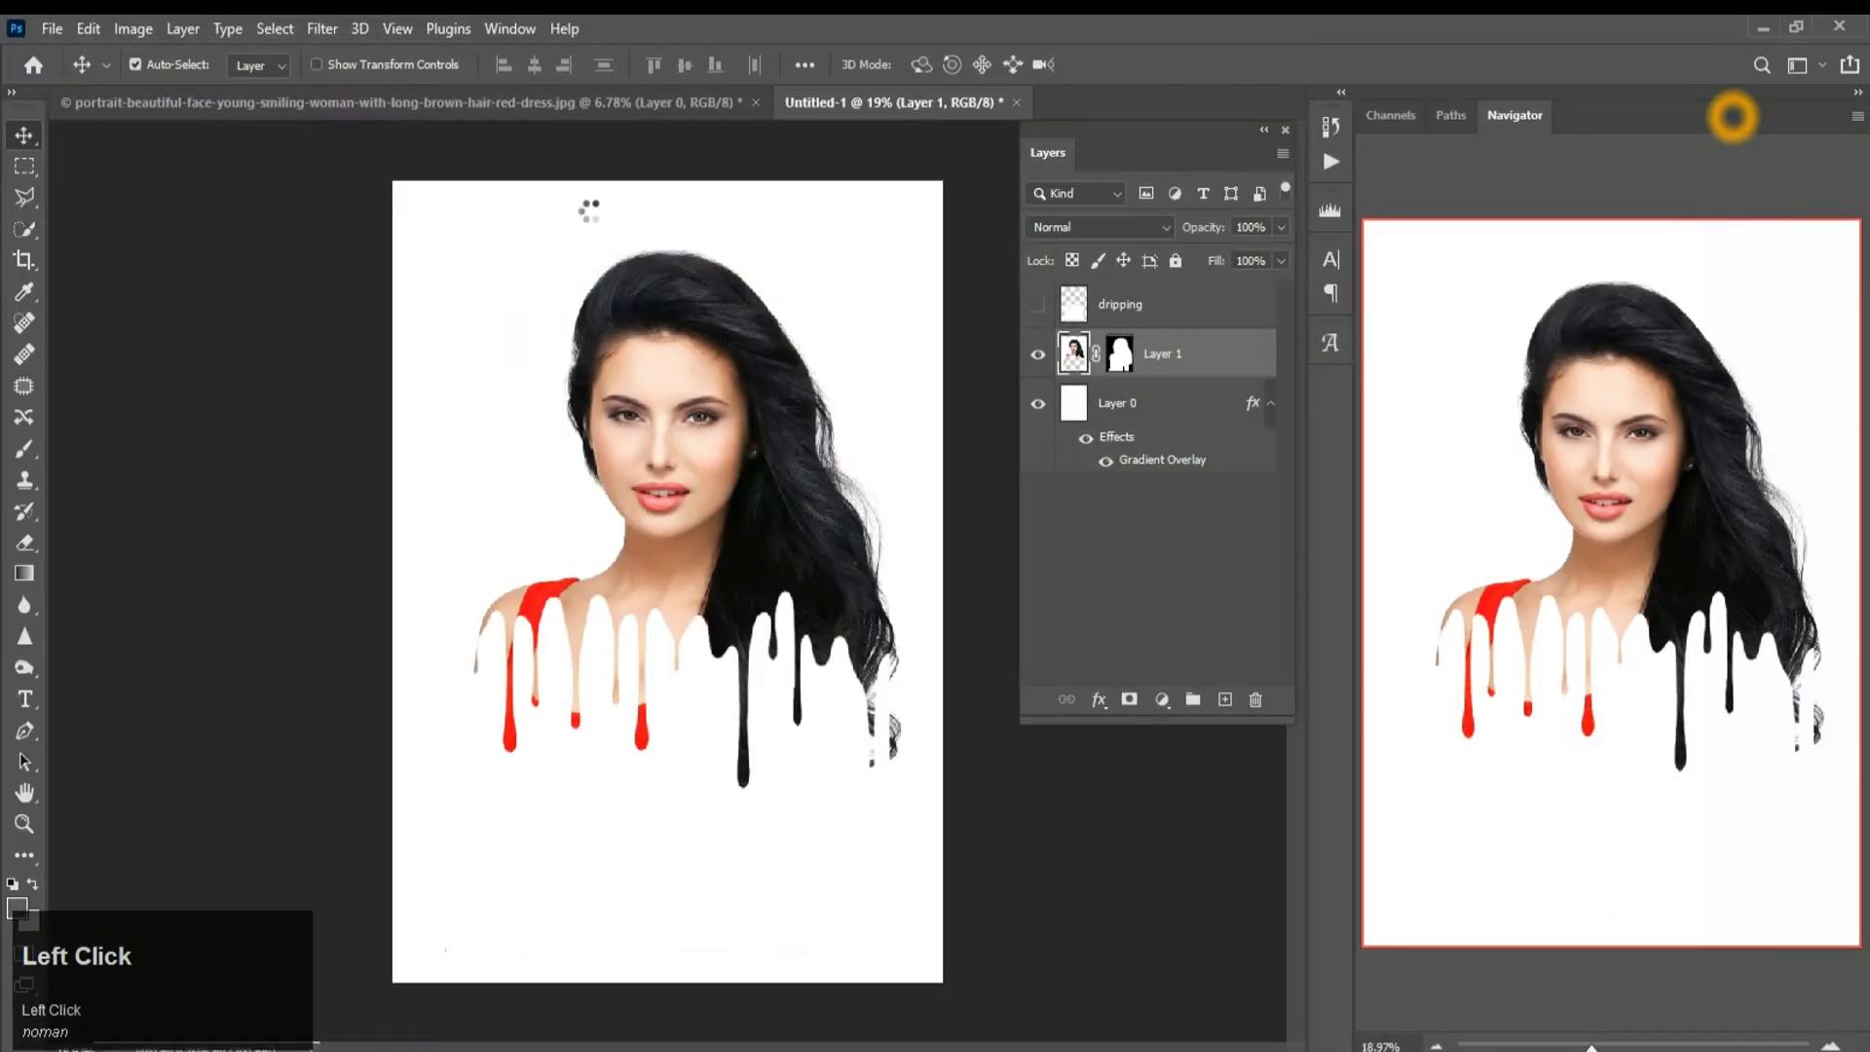
drag(927, 984, 861, 894)
drag(875, 531, 877, 516)
click(1119, 64)
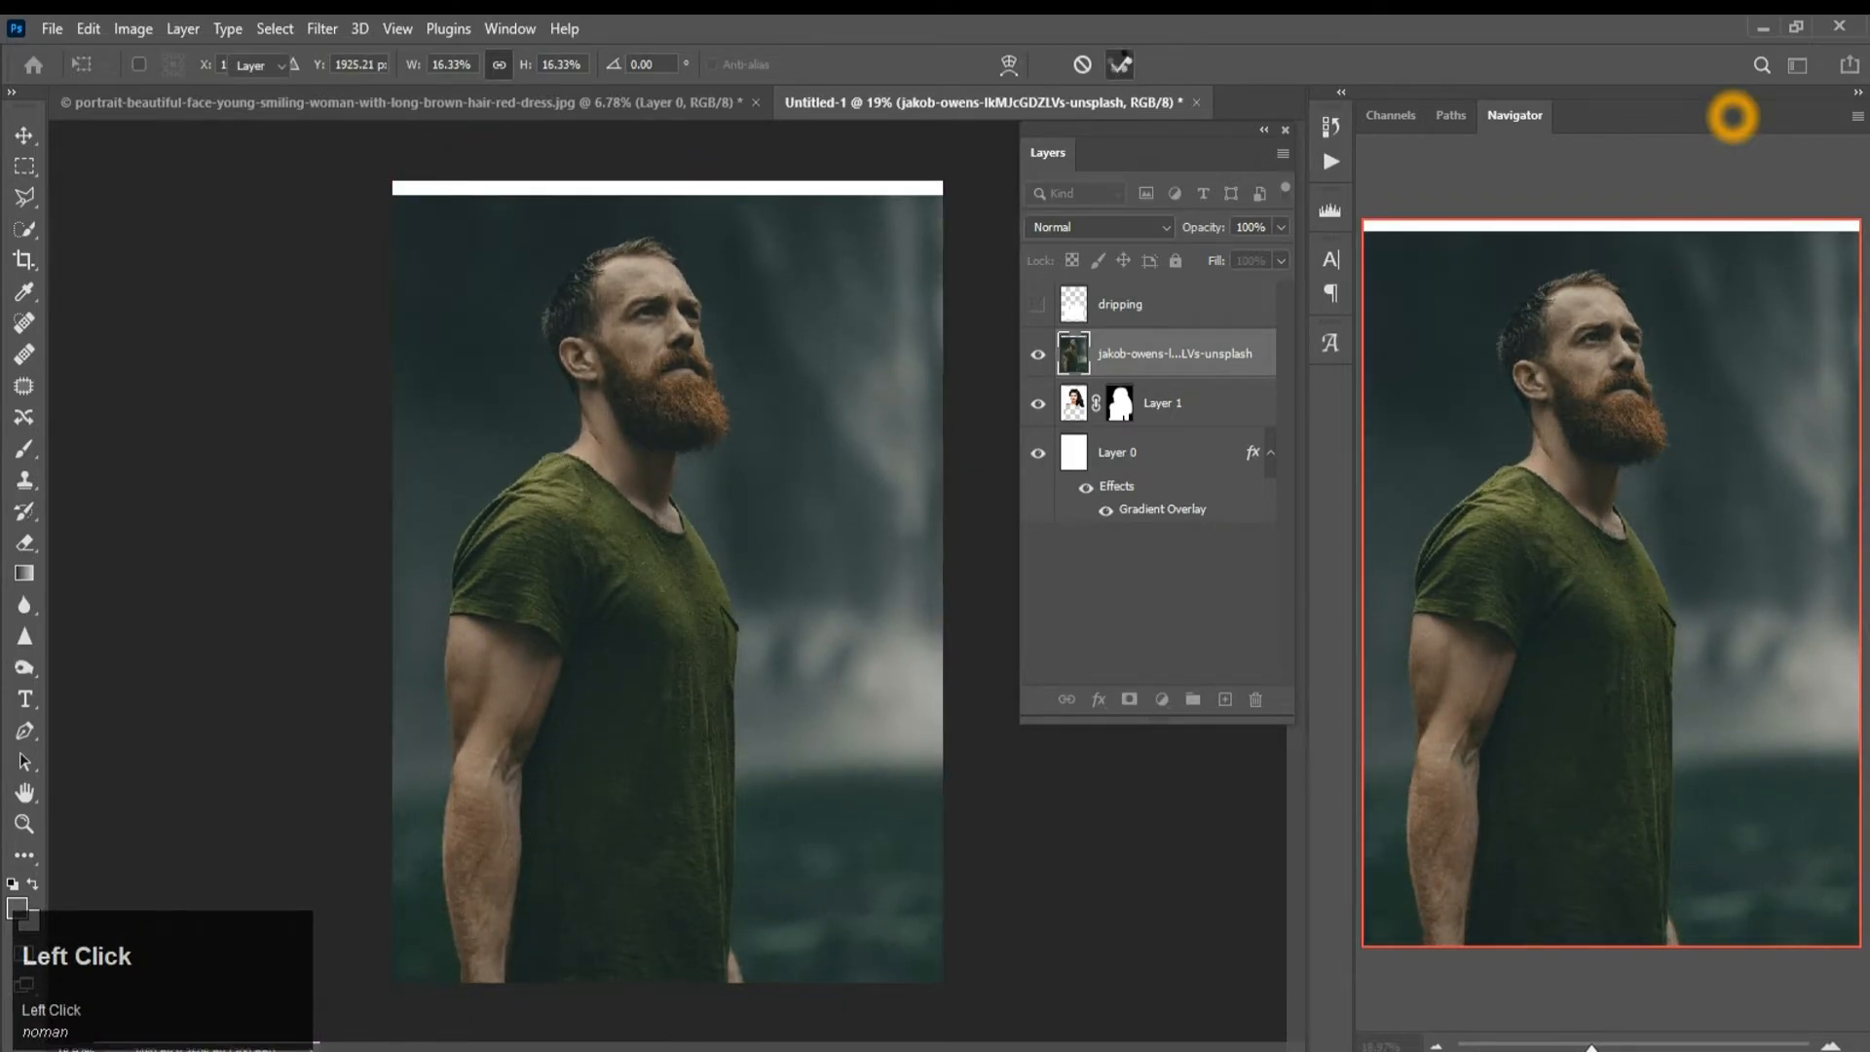
Mask the man's photo to its automatically selected subject and move the cutout up toward the page's horizontal centre
click(280, 29)
click(292, 304)
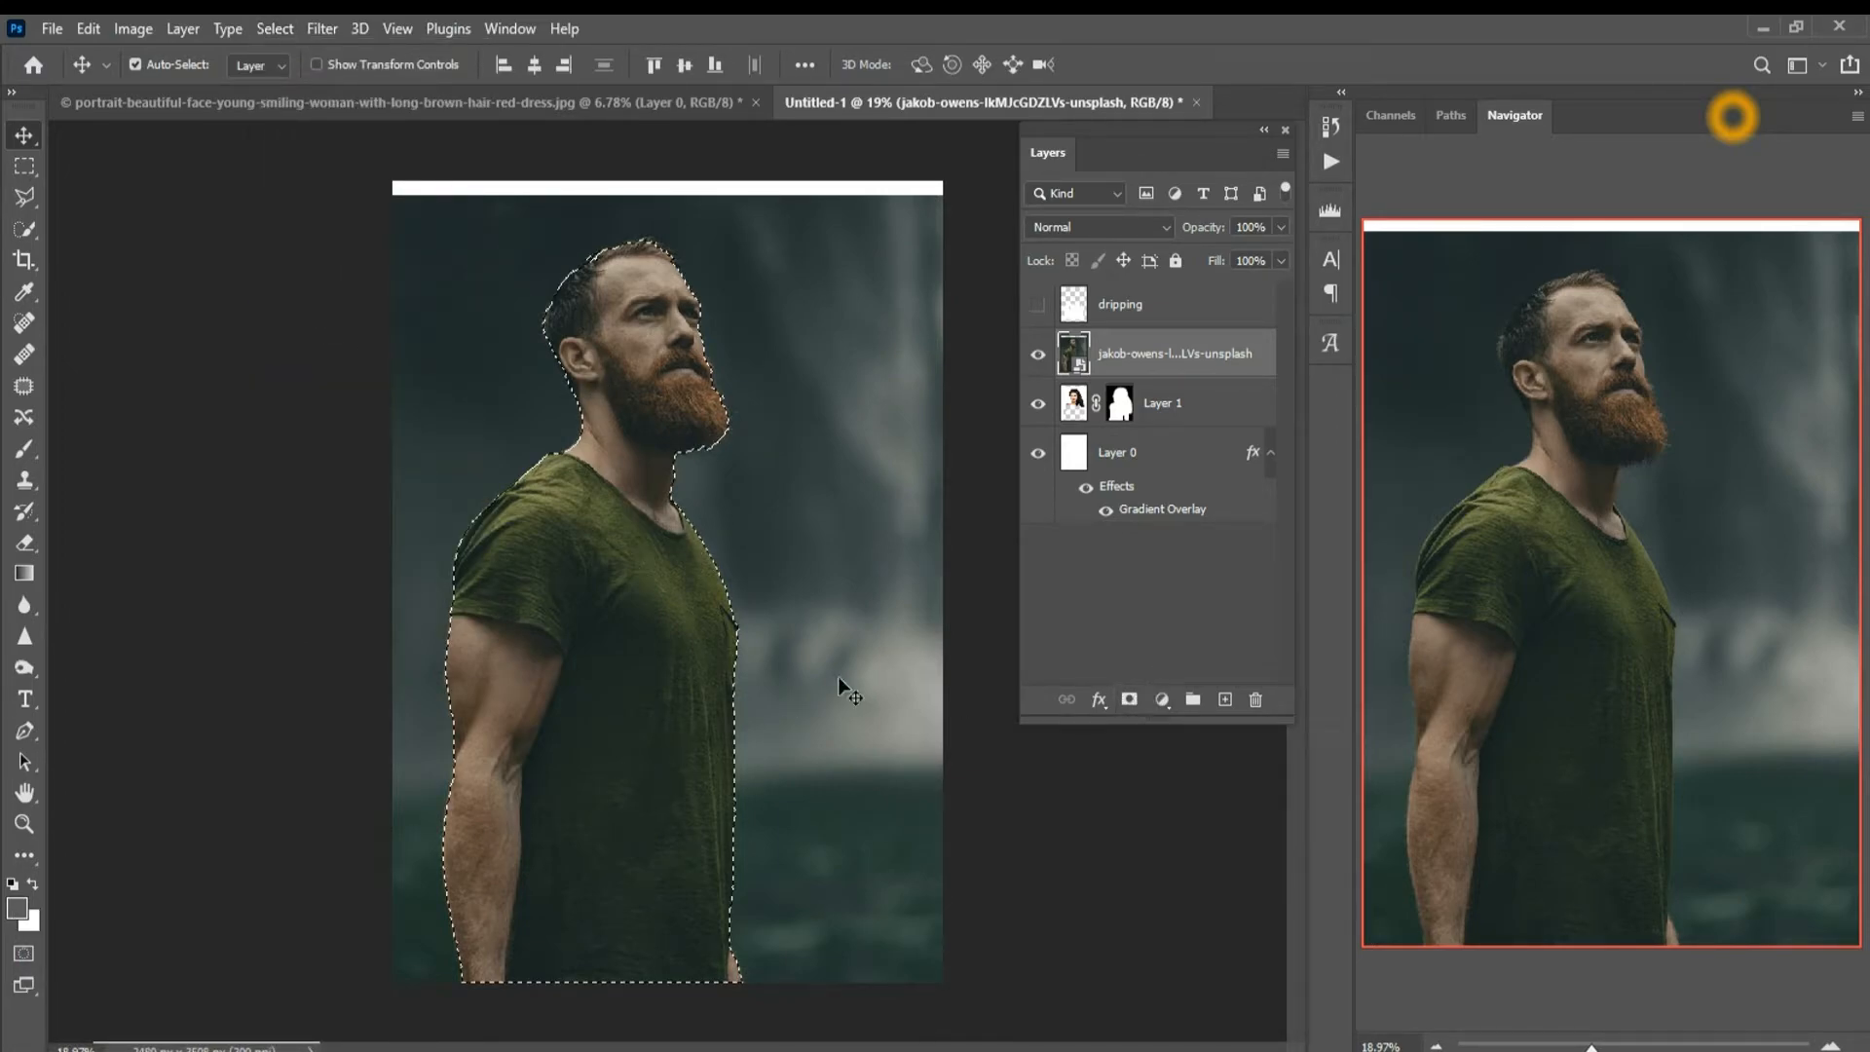
click(1128, 699)
drag(610, 596, 657, 555)
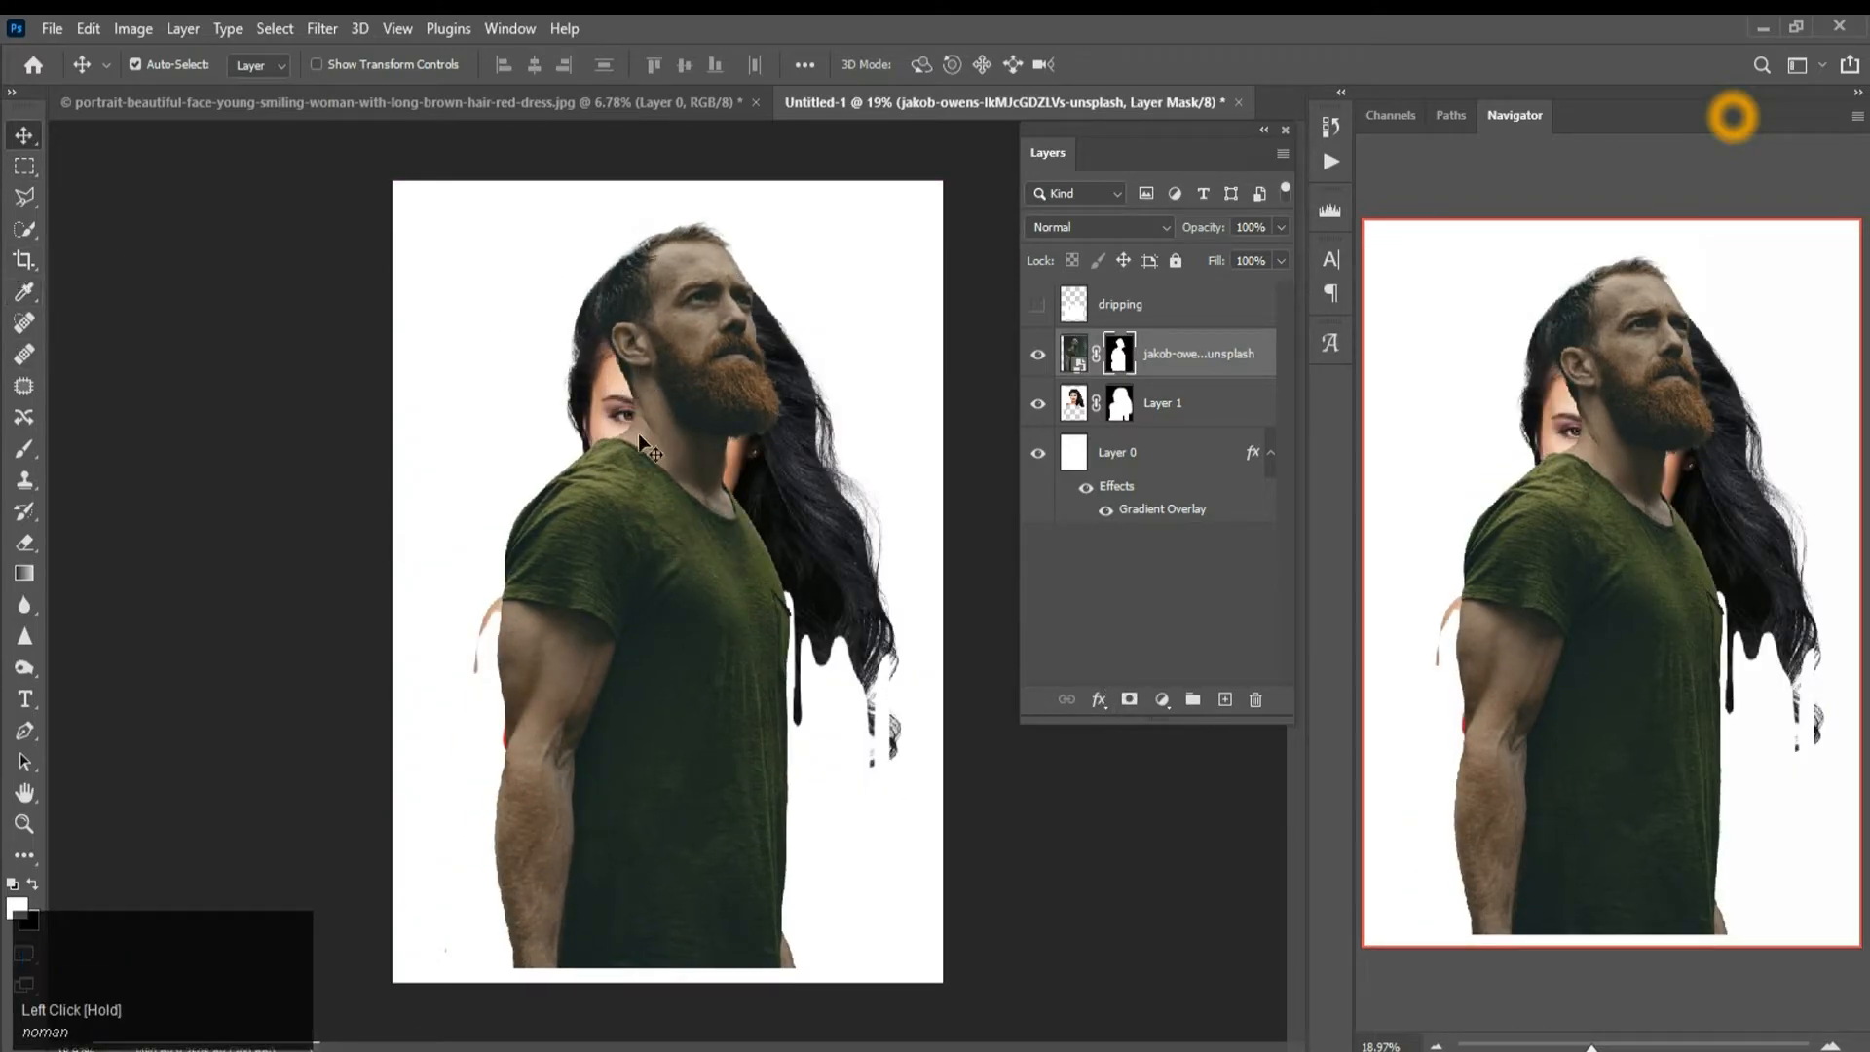
Select a rectangular area across the man's lower body, clear it on his layer mask and remove the selection
click(25, 166)
scroll(487, 592, down, 1)
drag(530, 894, 941, 982)
key(Delete)
key(Return)
right_click(1077, 361)
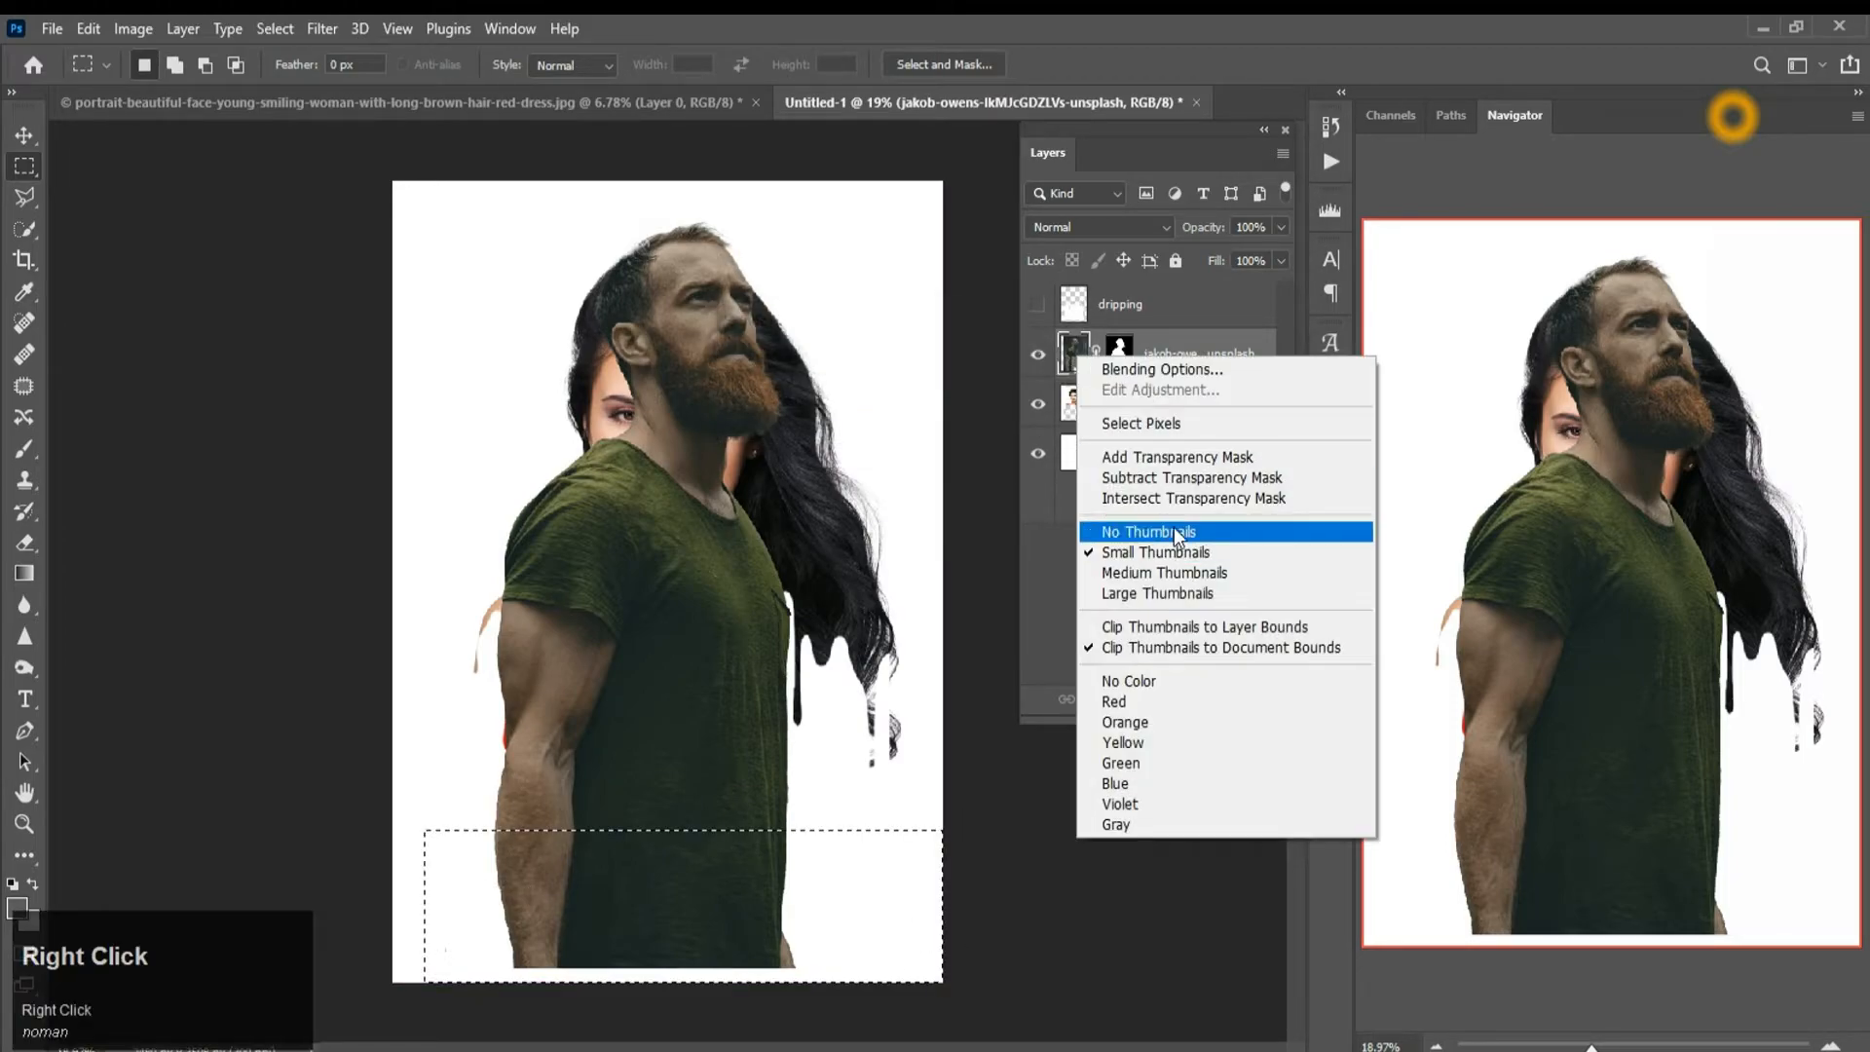
click(1211, 343)
key(Delete)
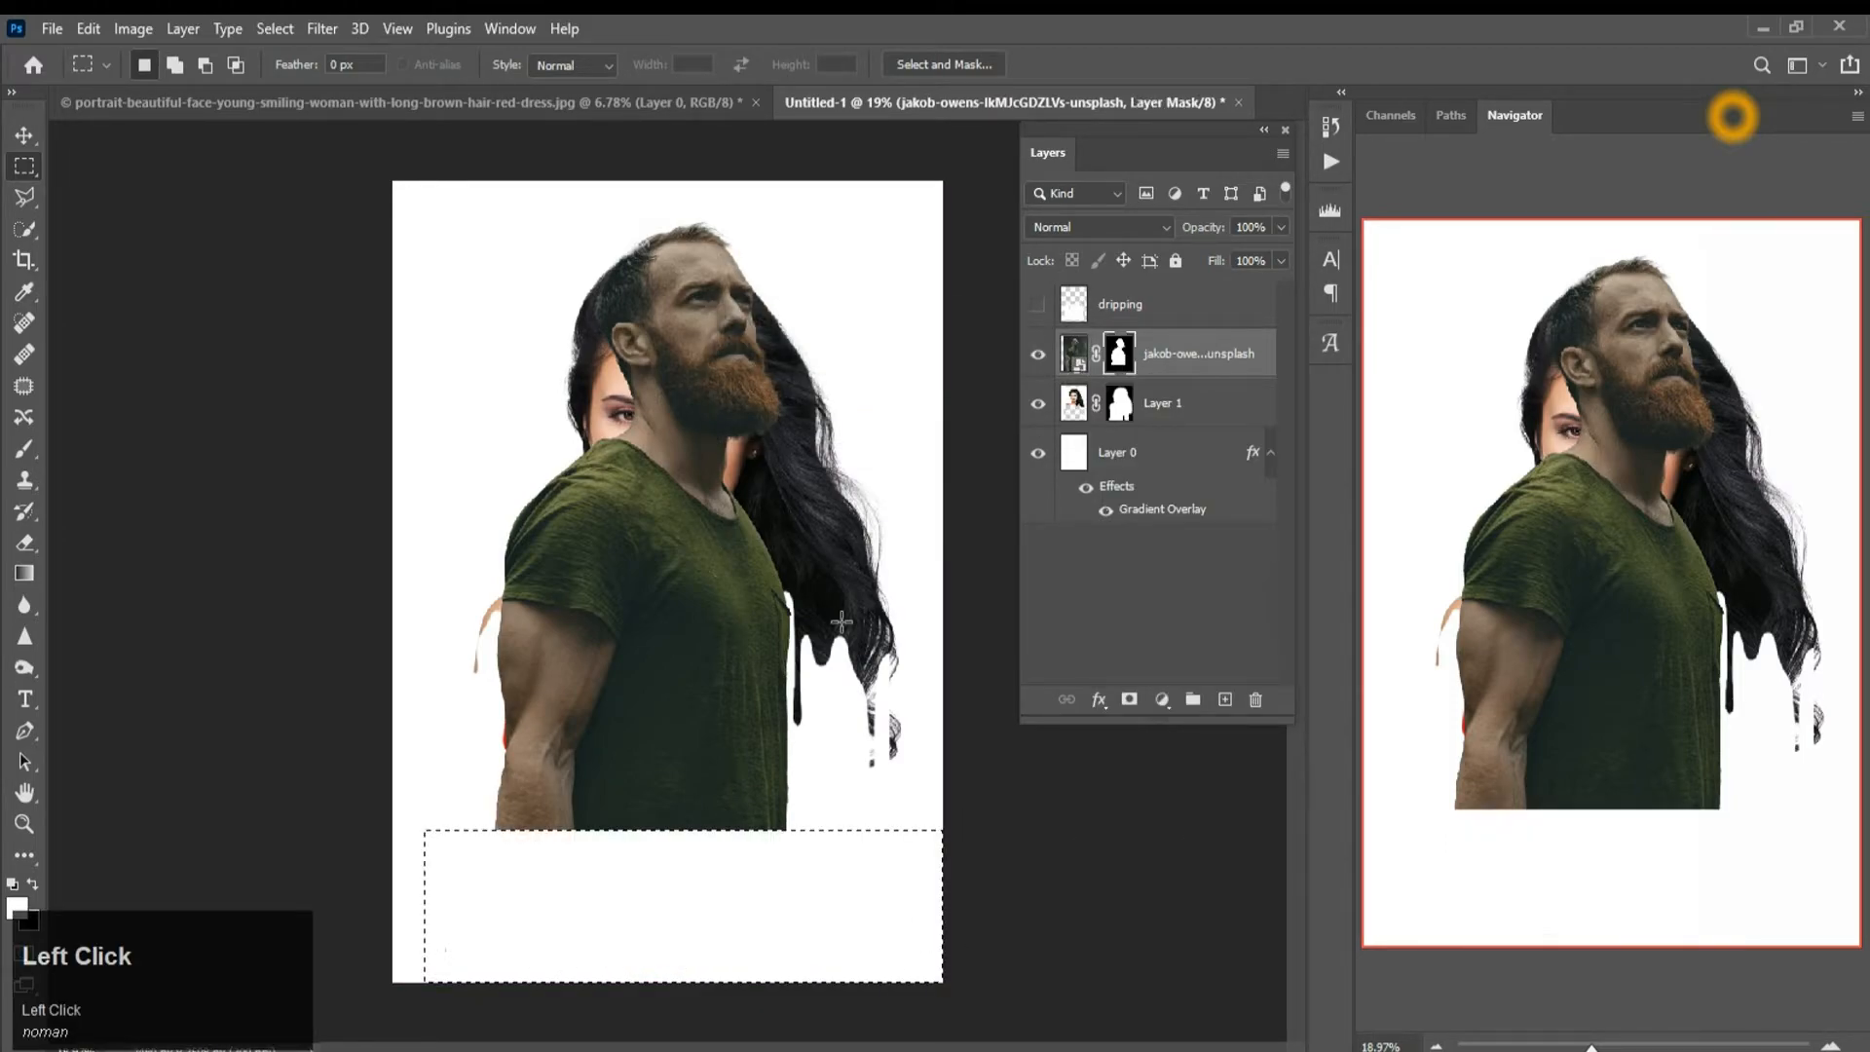
click(24, 135)
scroll(784, 547, up, 1)
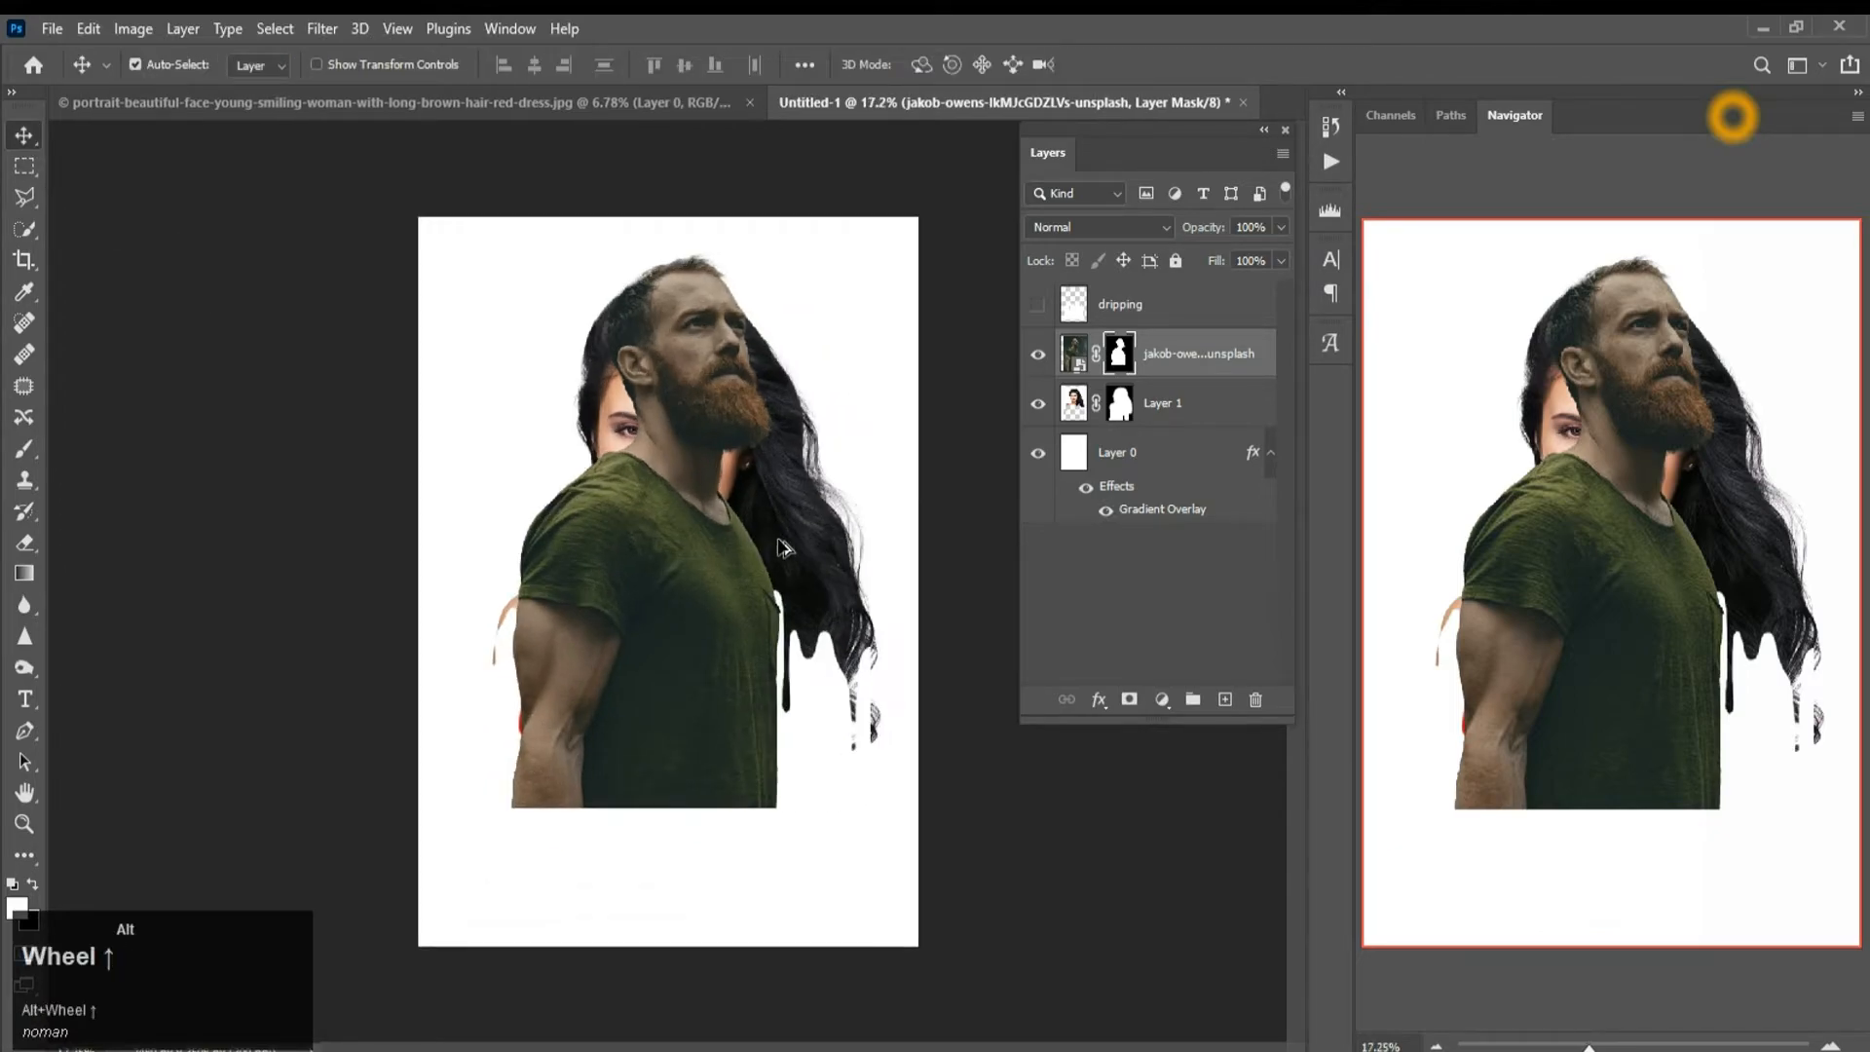
Hide the woman's Layer 1, add a new layer directly above Layer 0 and fill it with dark grey-green
click(1038, 403)
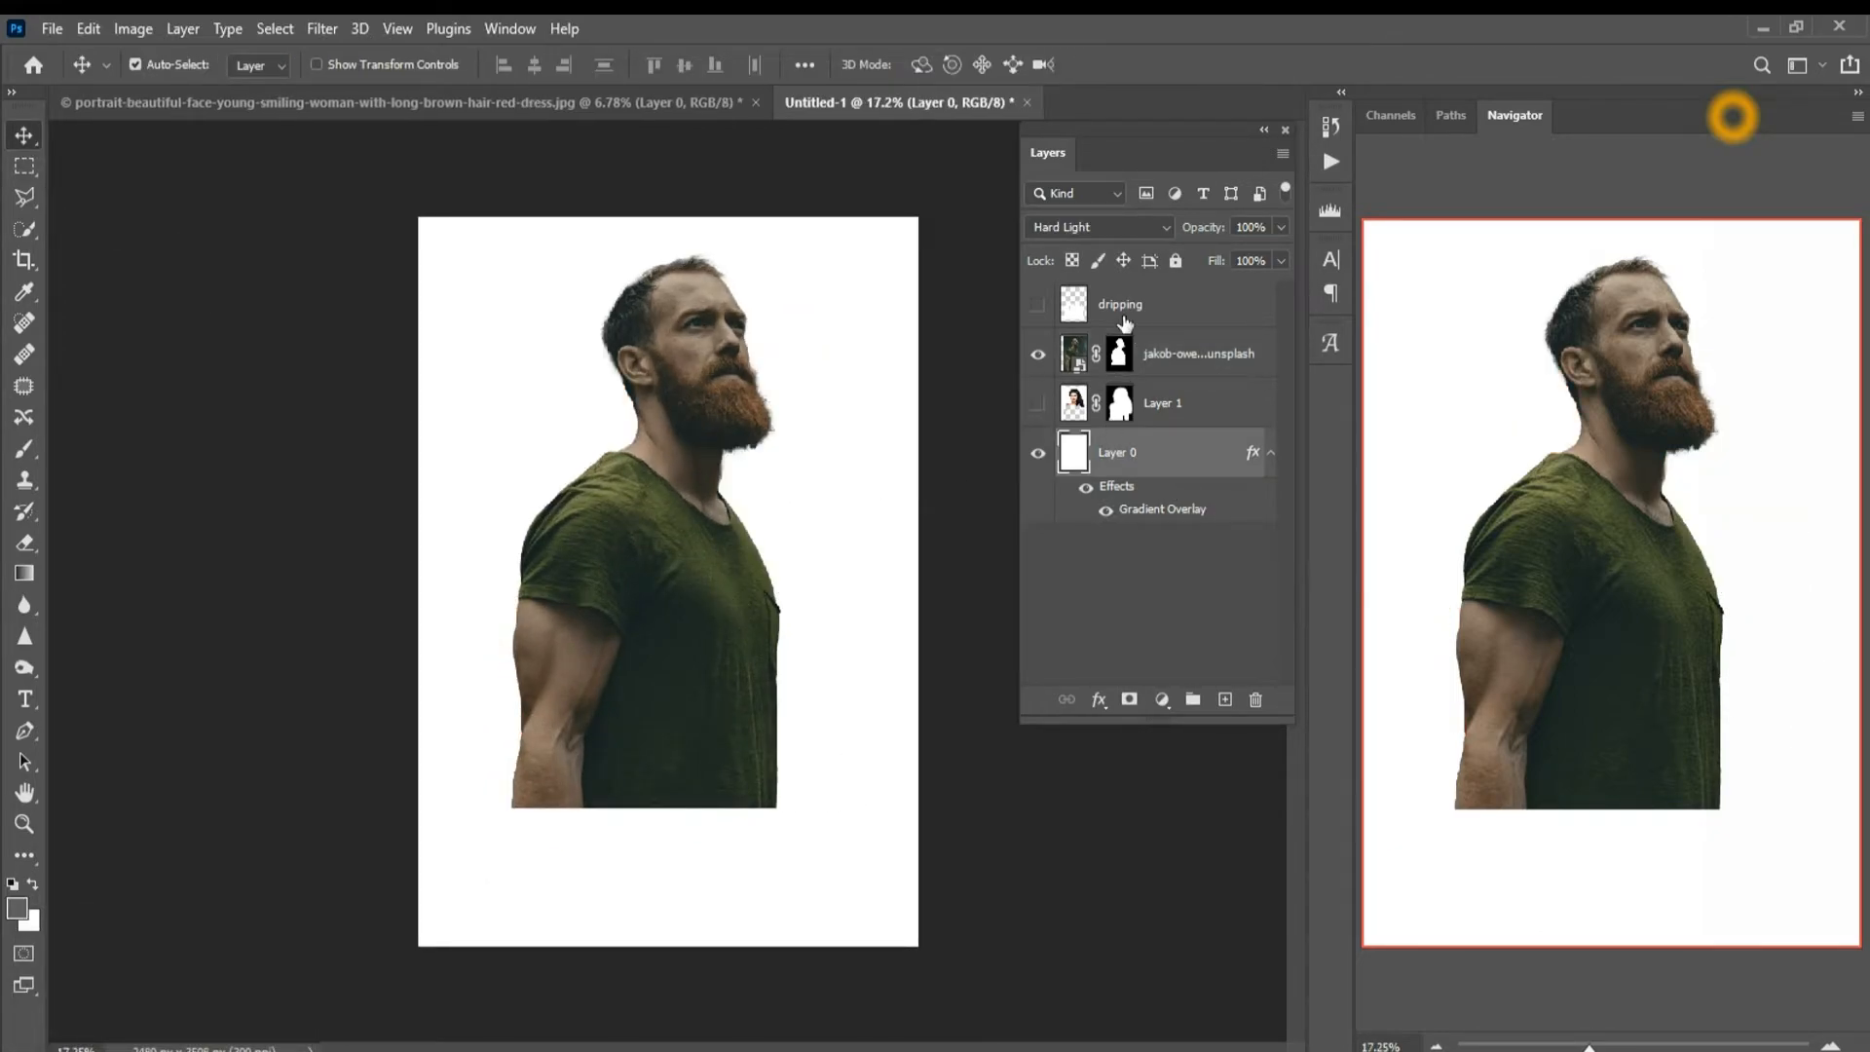
click(1147, 458)
key(ctrl+shift+alt+n)
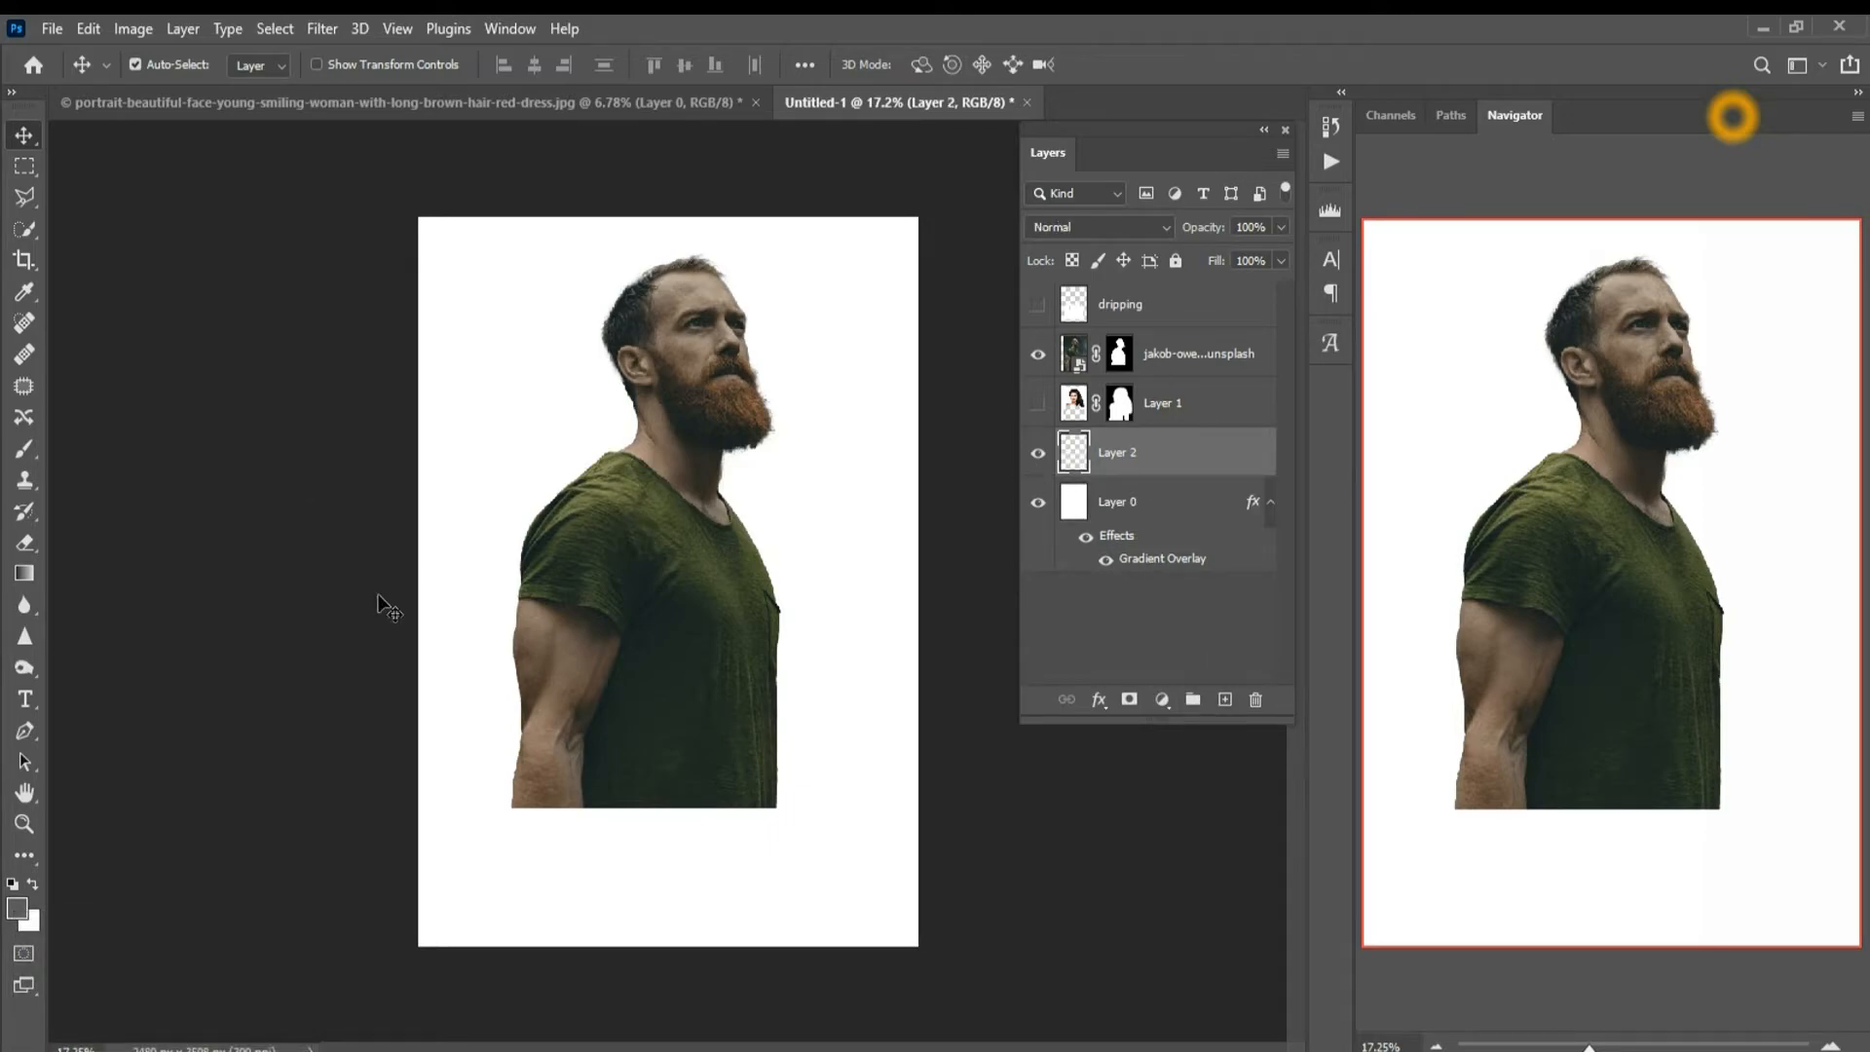
click(24, 856)
click(88, 876)
click(523, 494)
Enable Gradient Overlay on the filled Layer 2 and choose the dark-to-white preset from the Basics gradients
double_click(1226, 466)
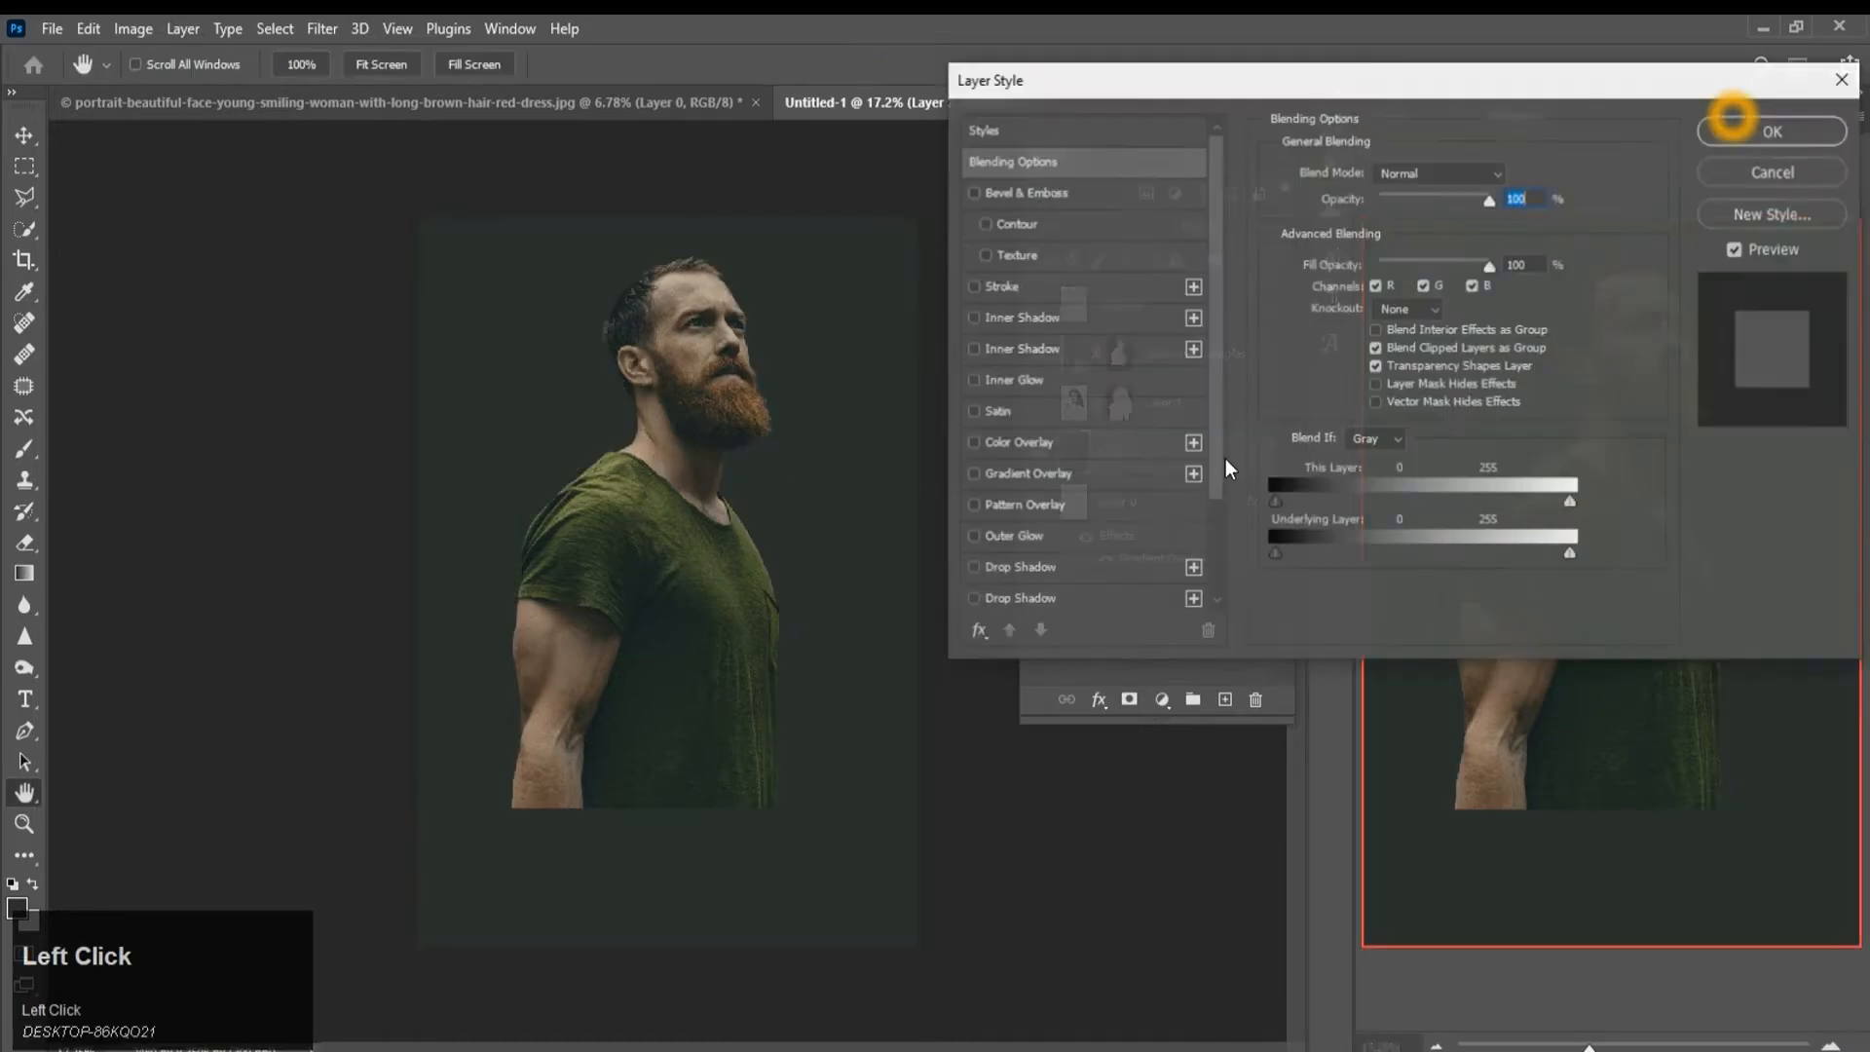
click(997, 475)
click(1366, 235)
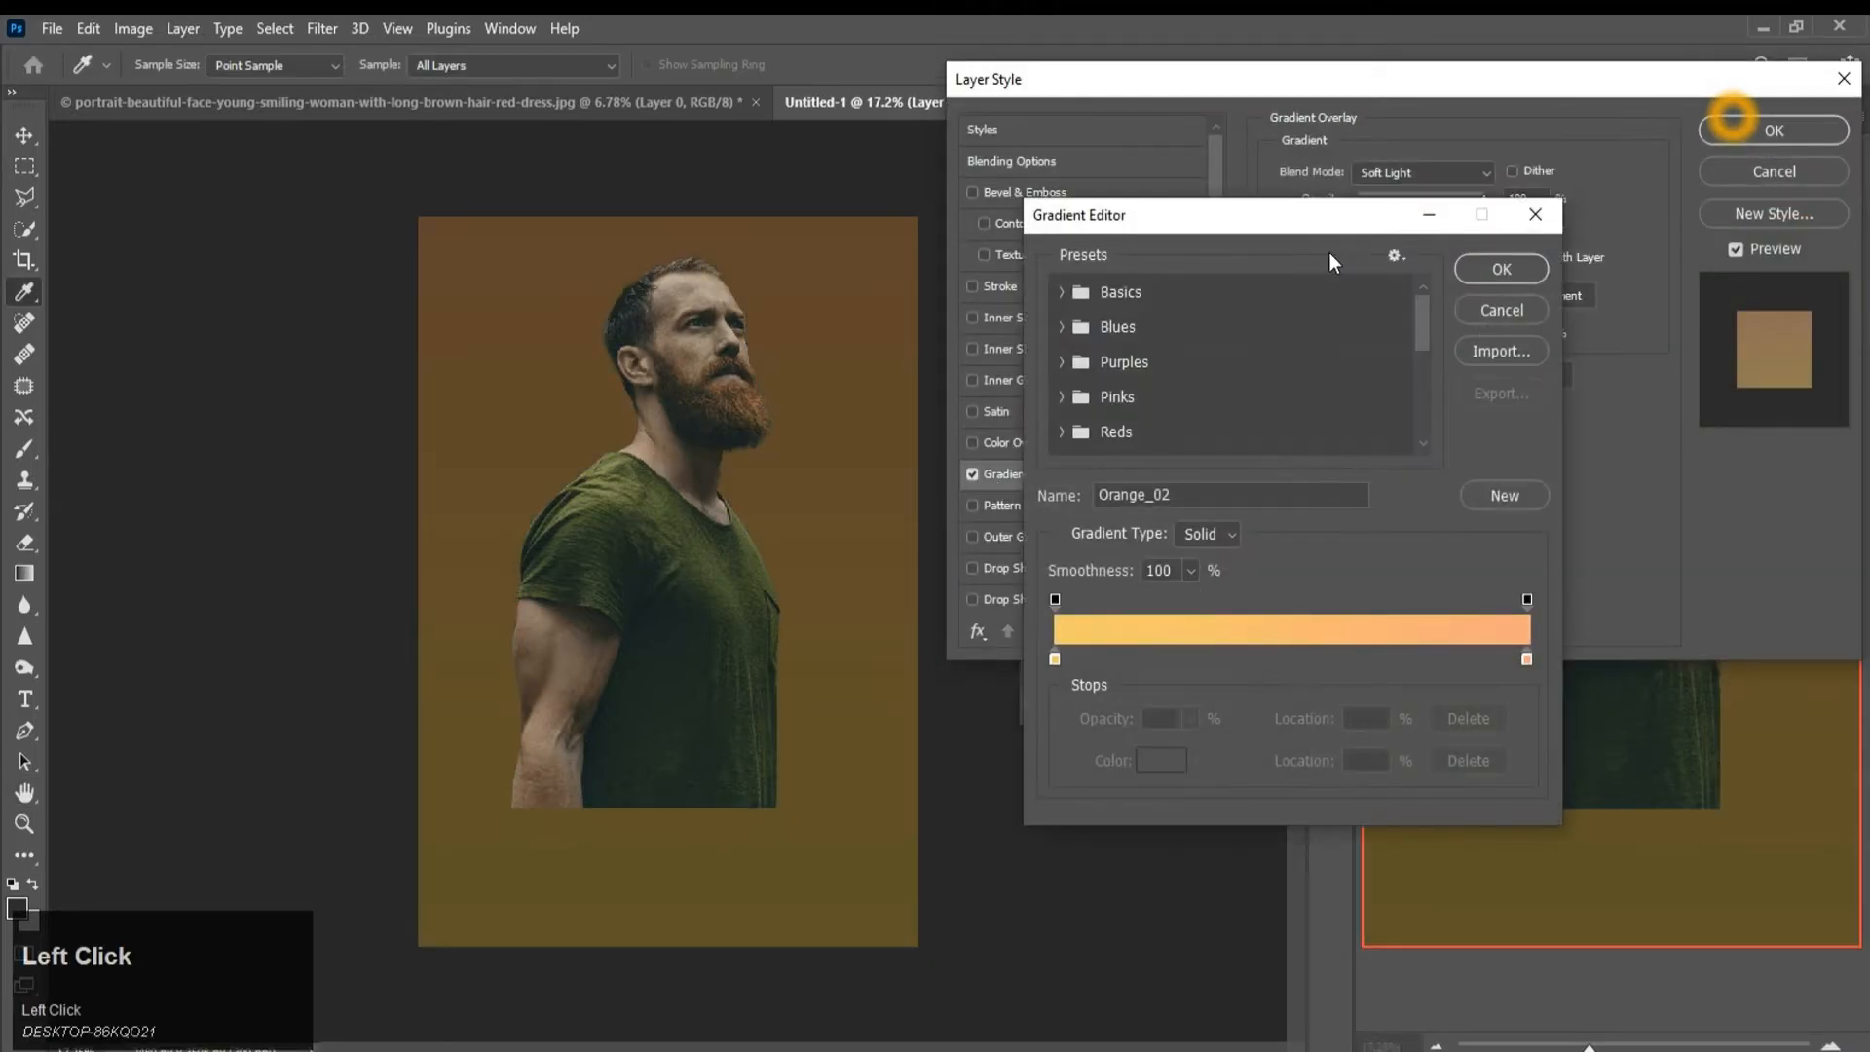
click(1076, 293)
click(1151, 333)
click(1500, 269)
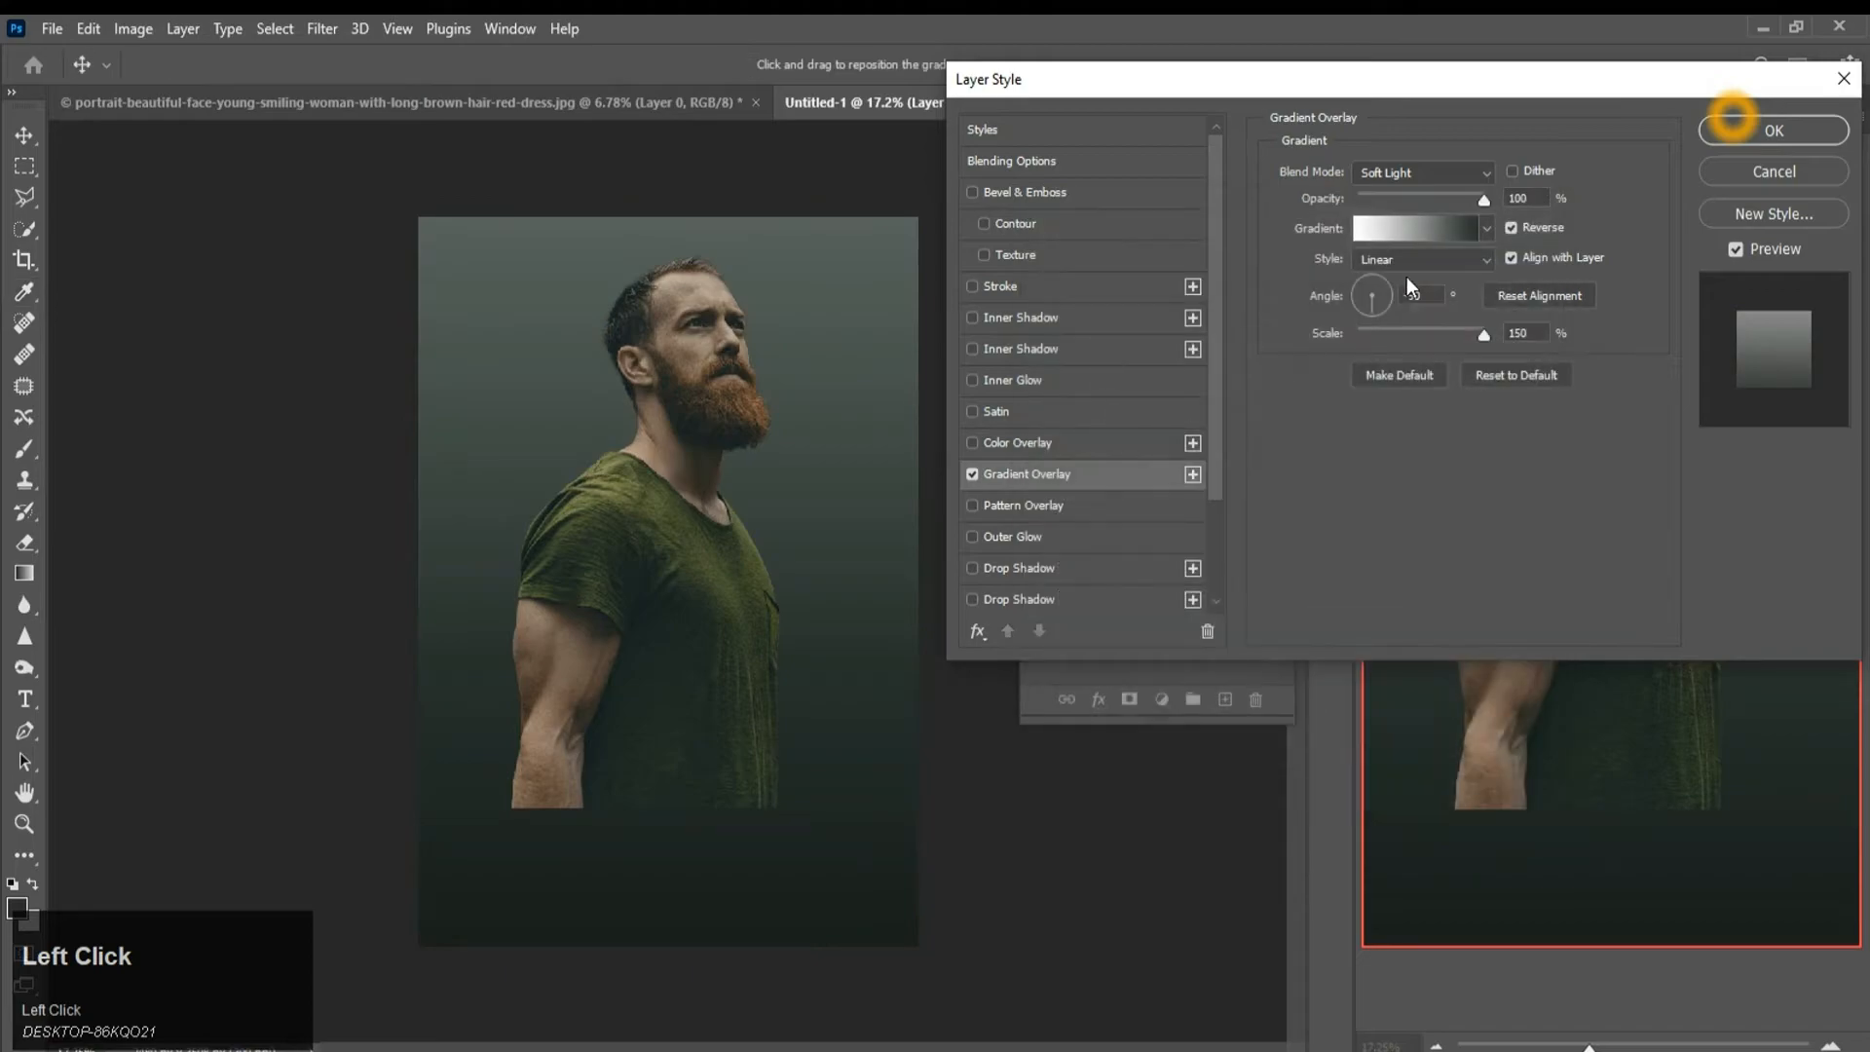
Open the color of the gradient's white end stop and try tones sampled from the man's shirt and beard
click(1422, 222)
click(1054, 659)
click(1526, 659)
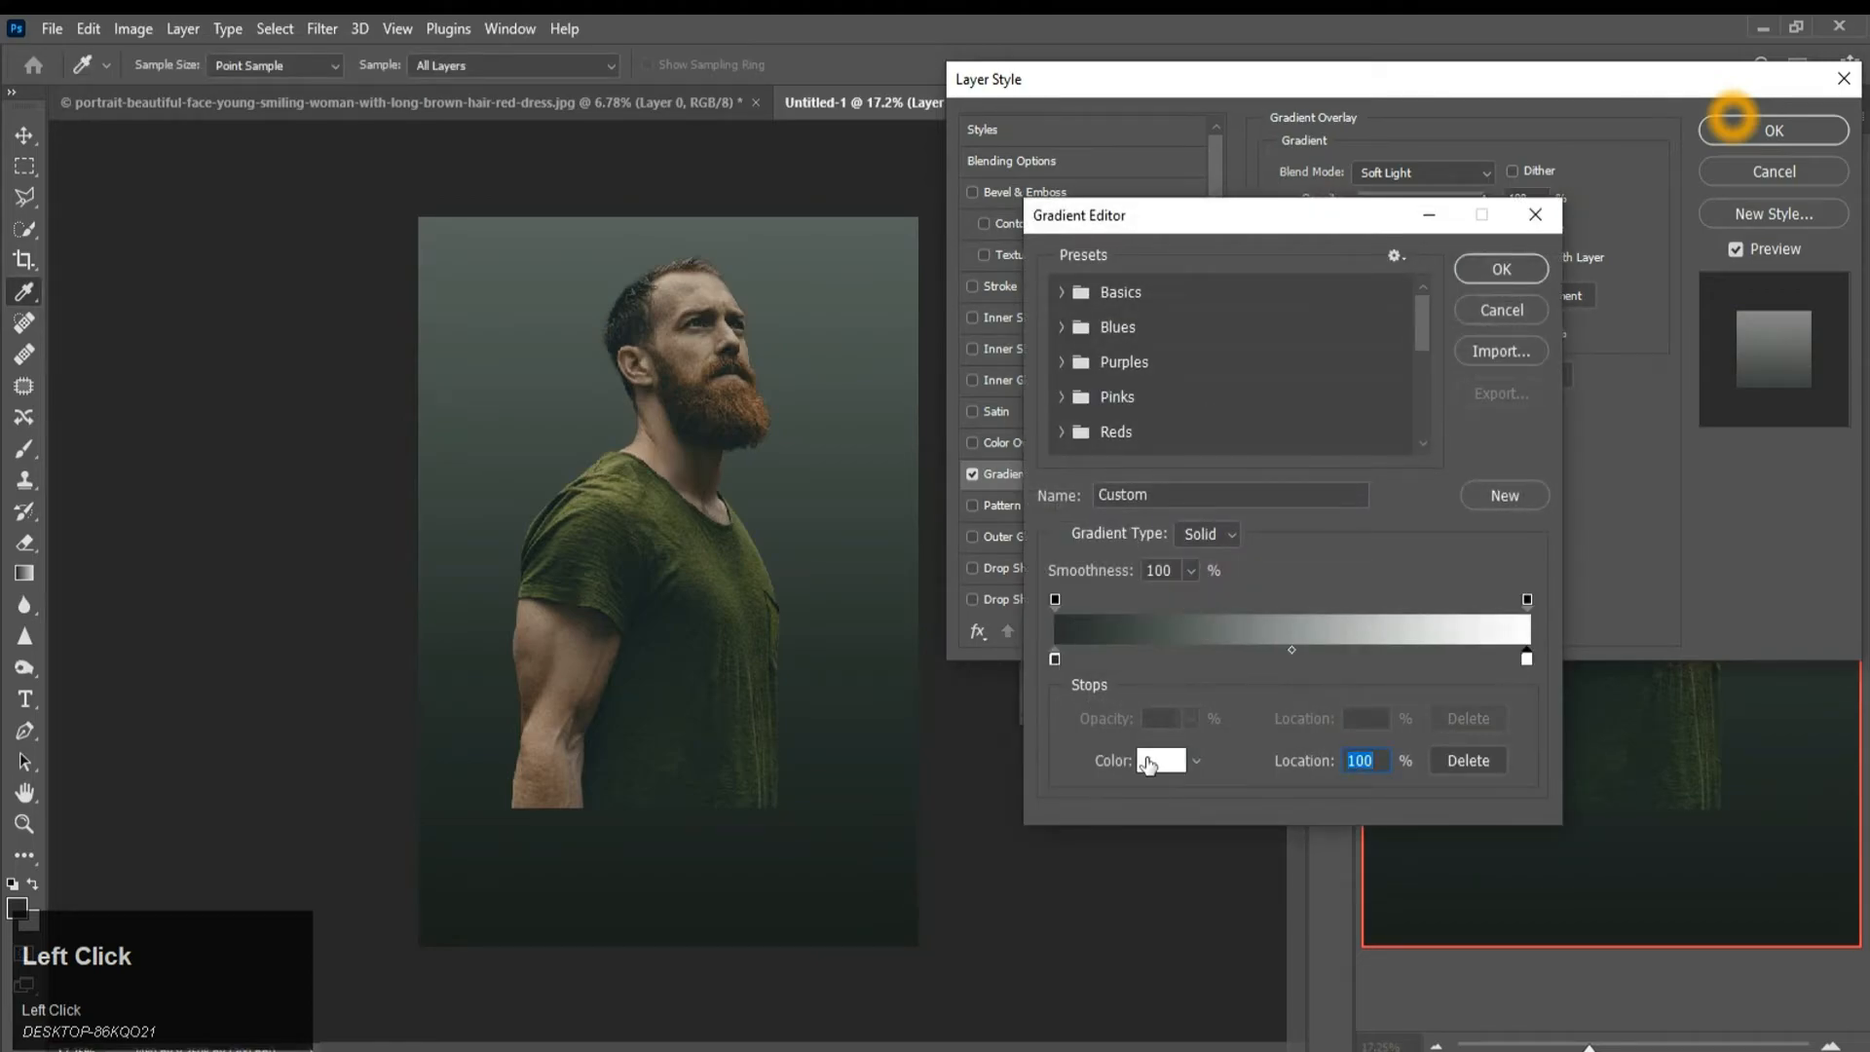
click(1161, 759)
click(762, 714)
drag(767, 708, 751, 516)
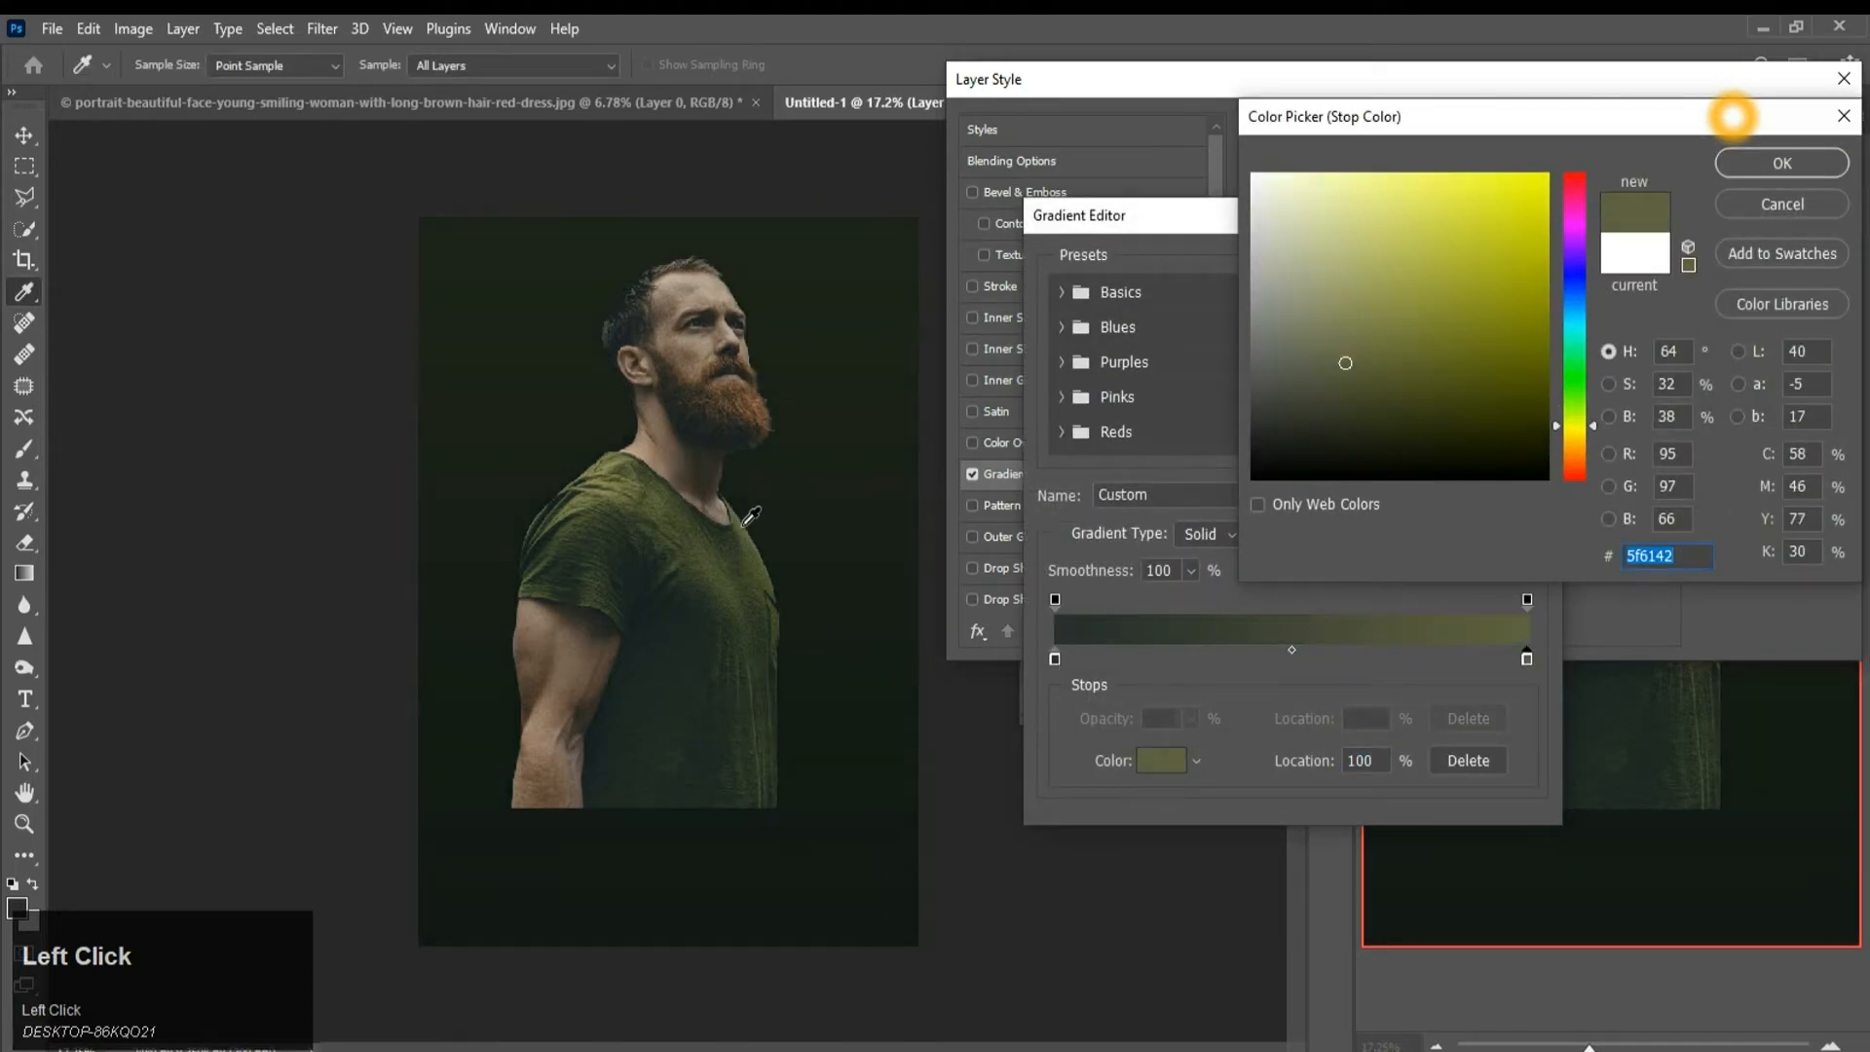
click(757, 404)
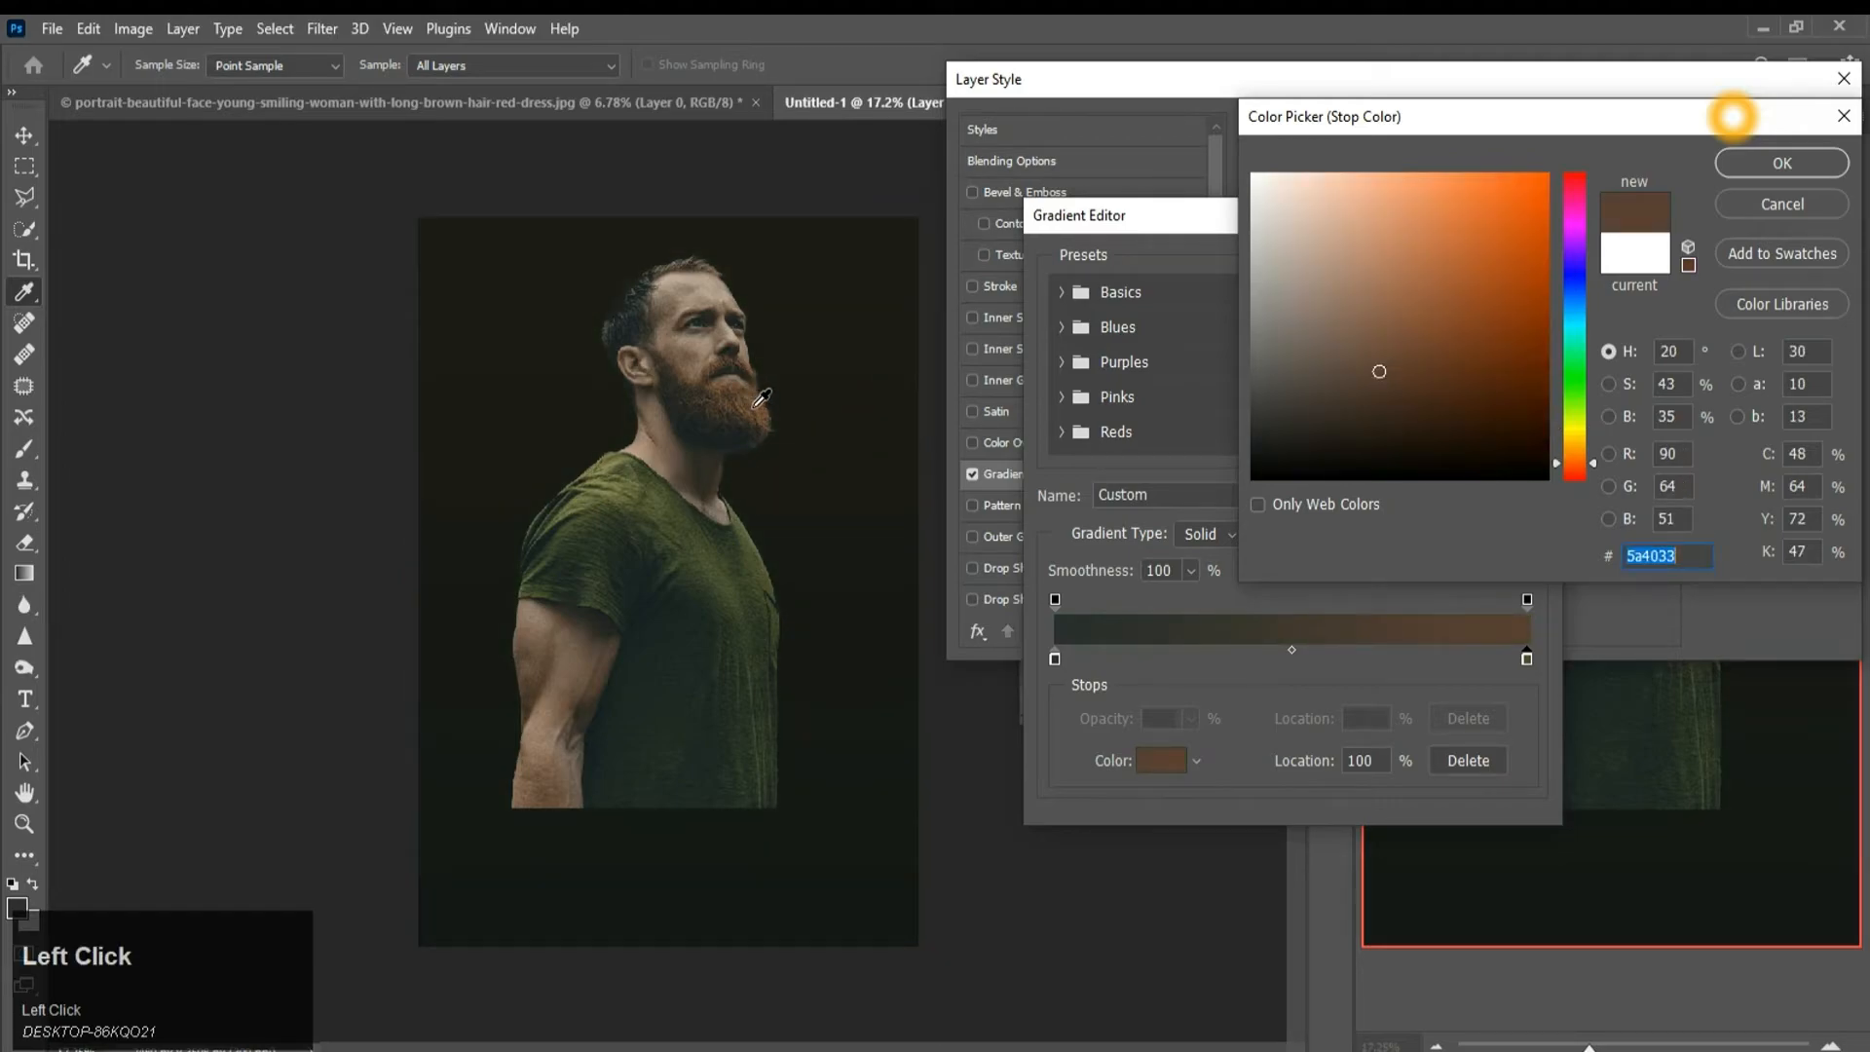
mouse_move(733, 582)
mouse_down()
mouse_move(738, 599)
mouse_move(762, 575)
mouse_up()
Set the gradient's end stop to bright yellow, about ffde00, and accept the gradient
mouse_move(1507, 391)
mouse_down()
mouse_move(1448, 364)
mouse_move(1457, 260)
mouse_move(1423, 221)
mouse_move(1465, 171)
mouse_move(1412, 472)
mouse_move(1400, 268)
mouse_move(1458, 185)
mouse_move(1481, 221)
mouse_move(1485, 173)
mouse_up()
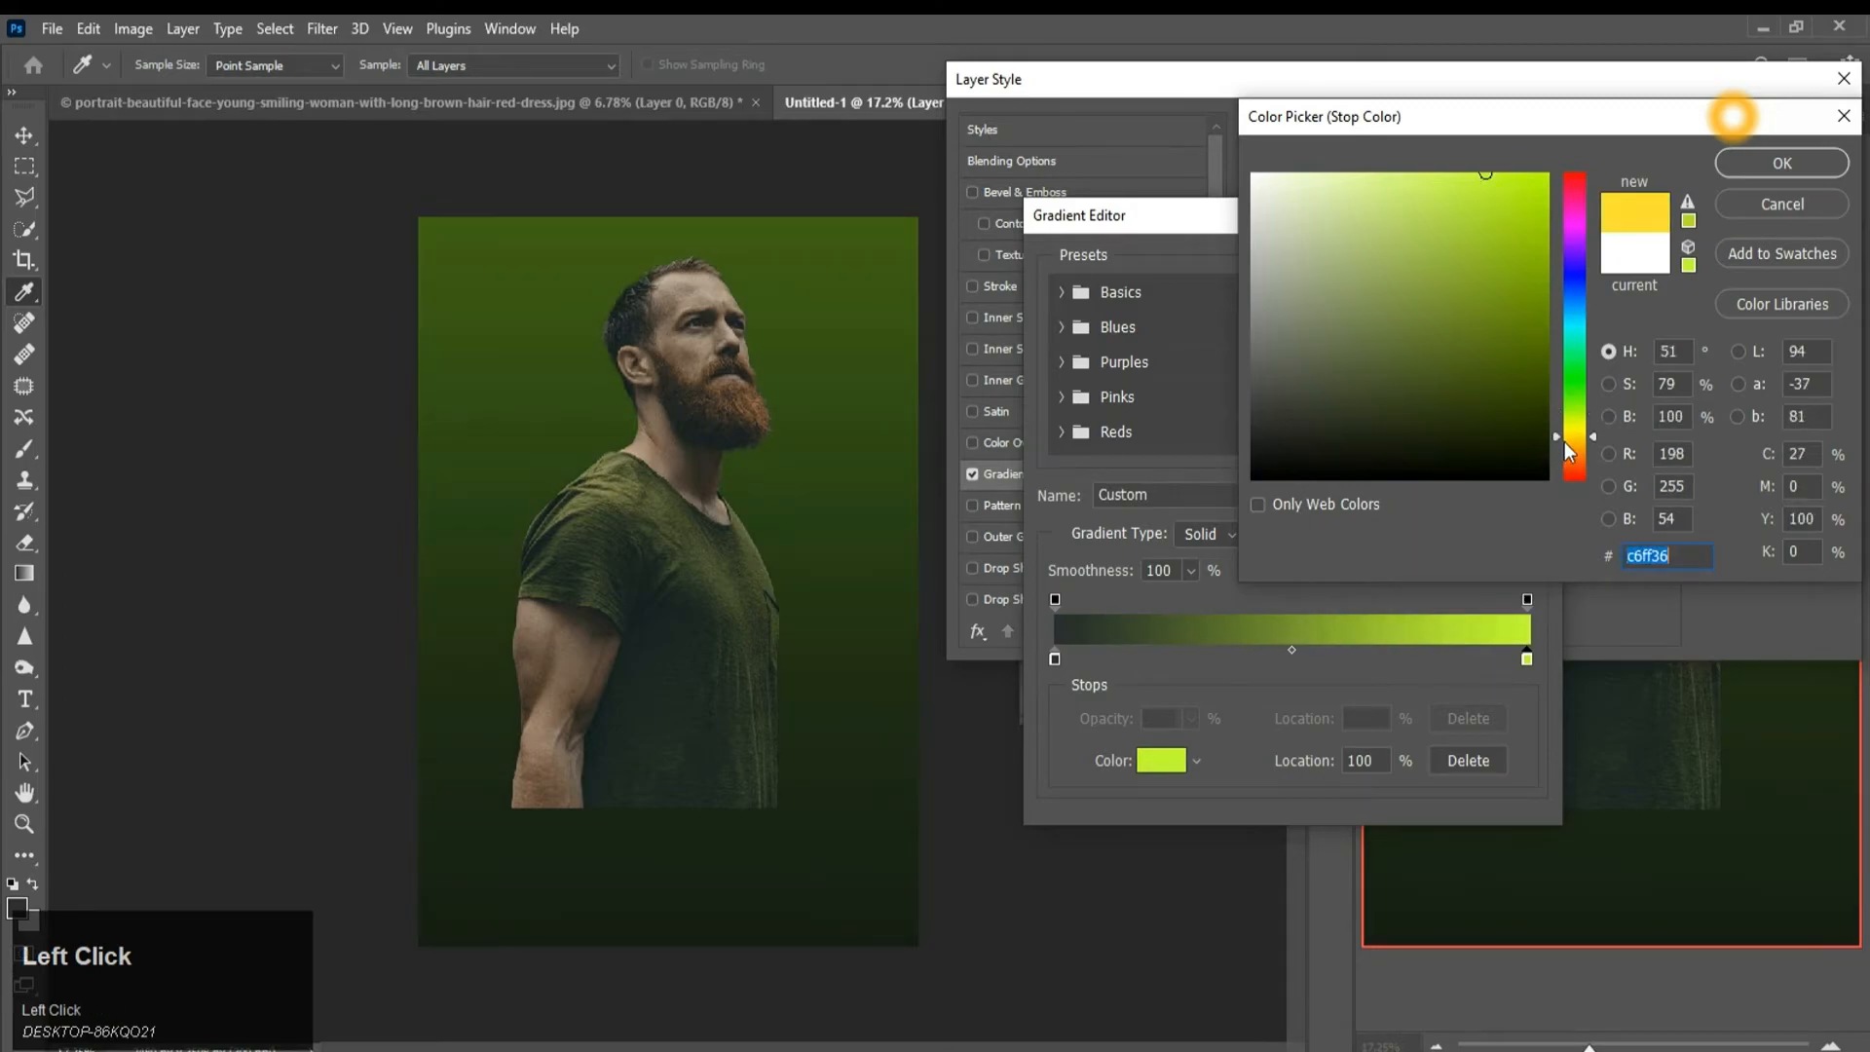
drag(1566, 439, 1569, 452)
drag(1504, 252, 1570, 175)
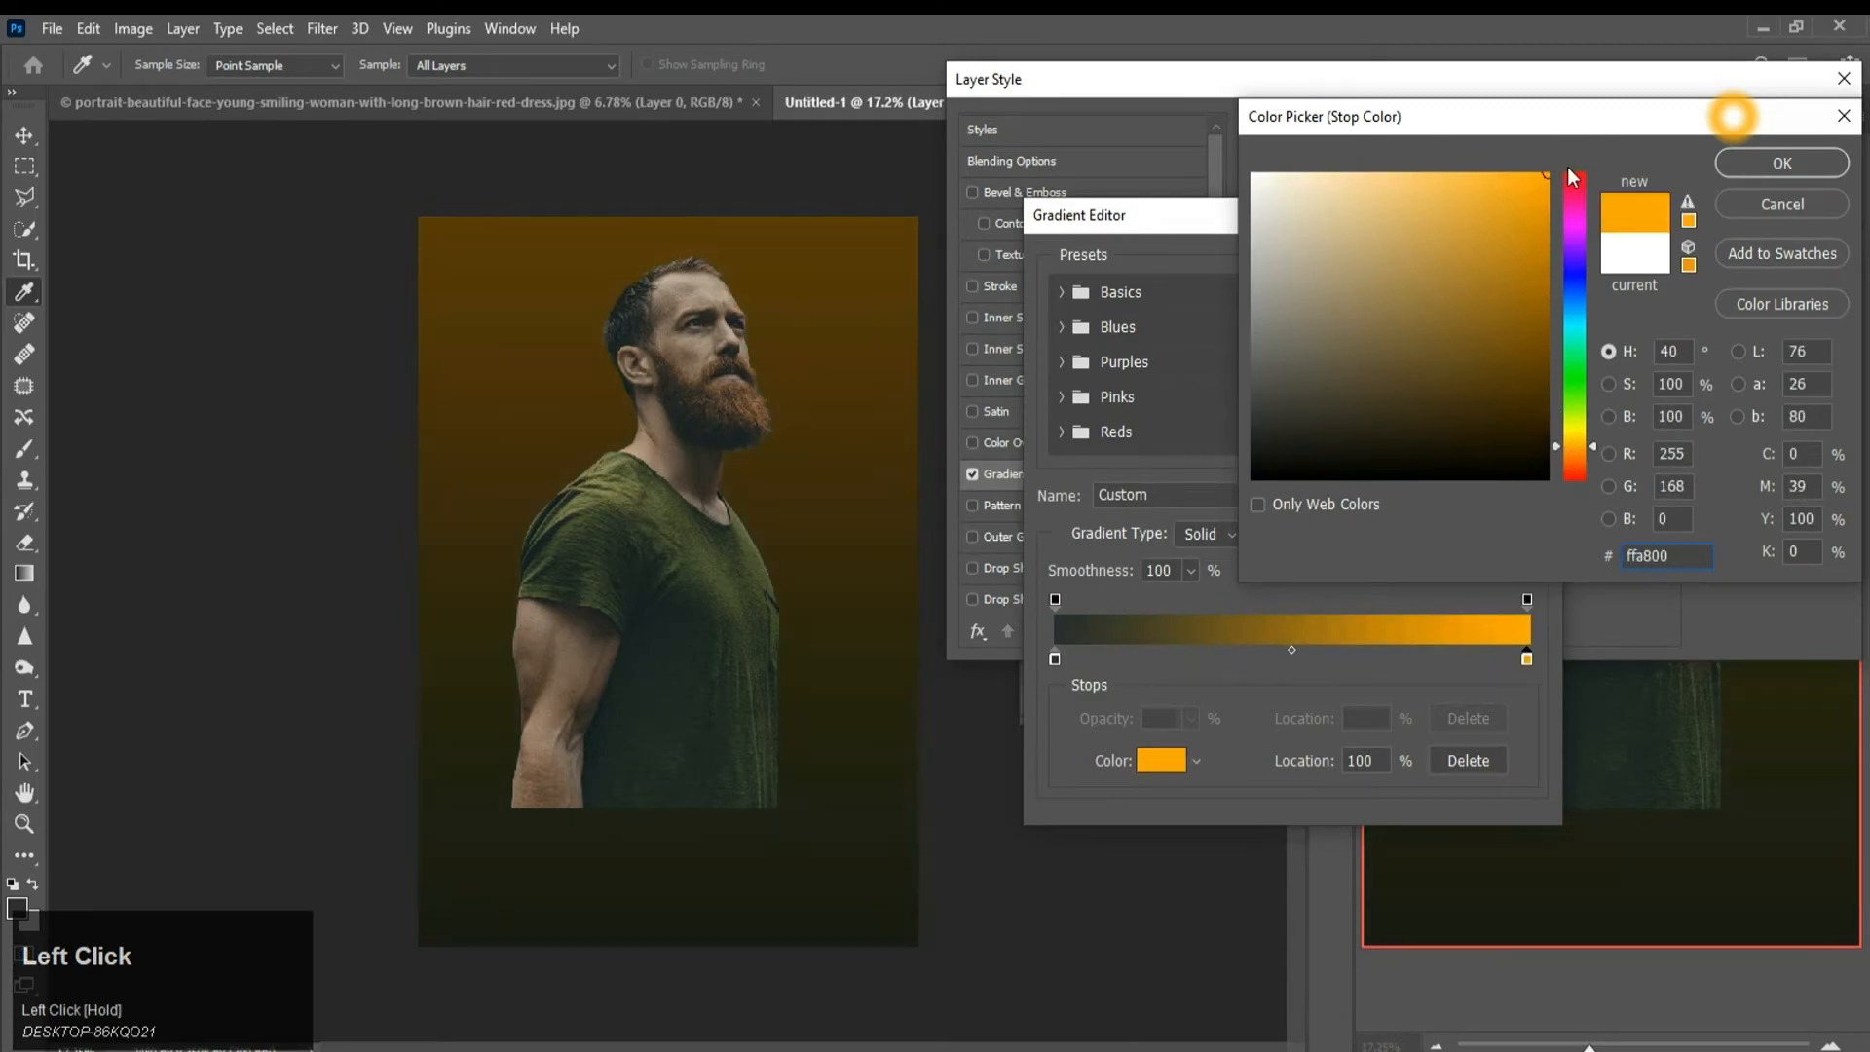
drag(1559, 457, 1561, 447)
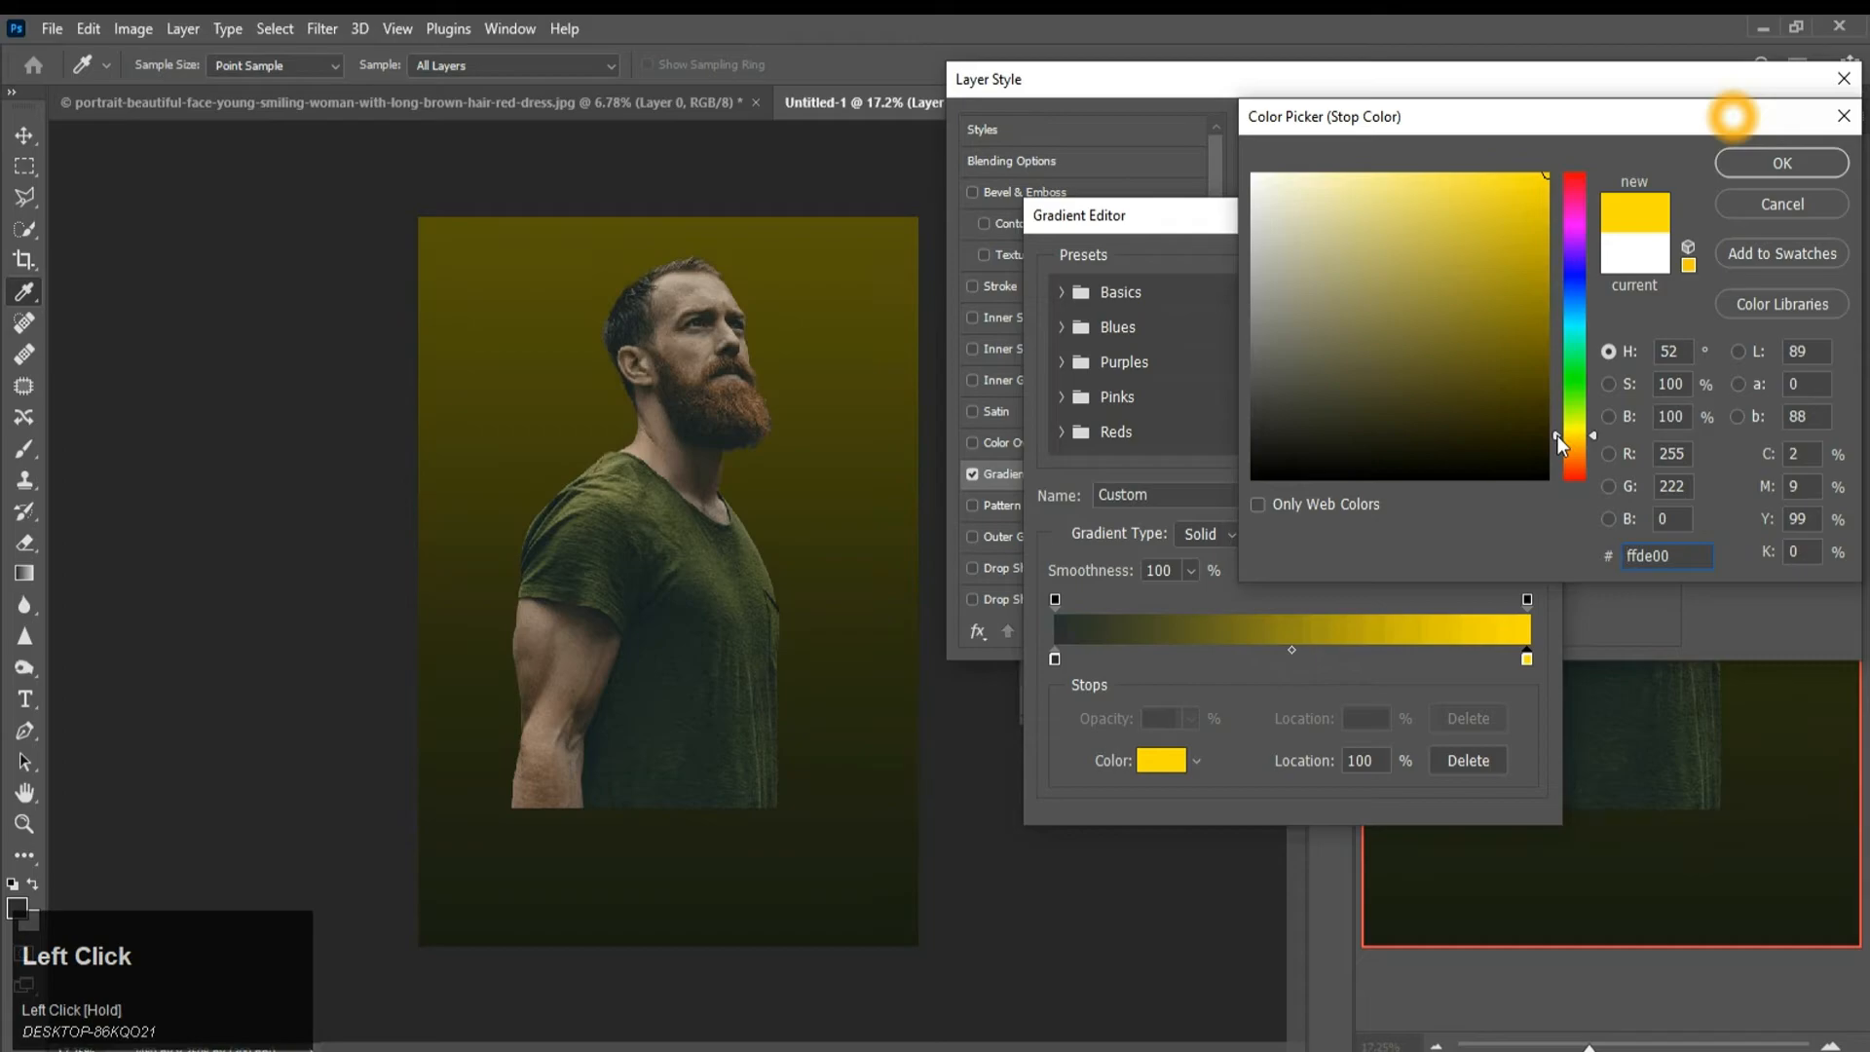
click(1753, 165)
click(1494, 271)
Set Layer 2's gradient overlay to the Radial style with Luminosity blending and apply the layer style
click(1488, 261)
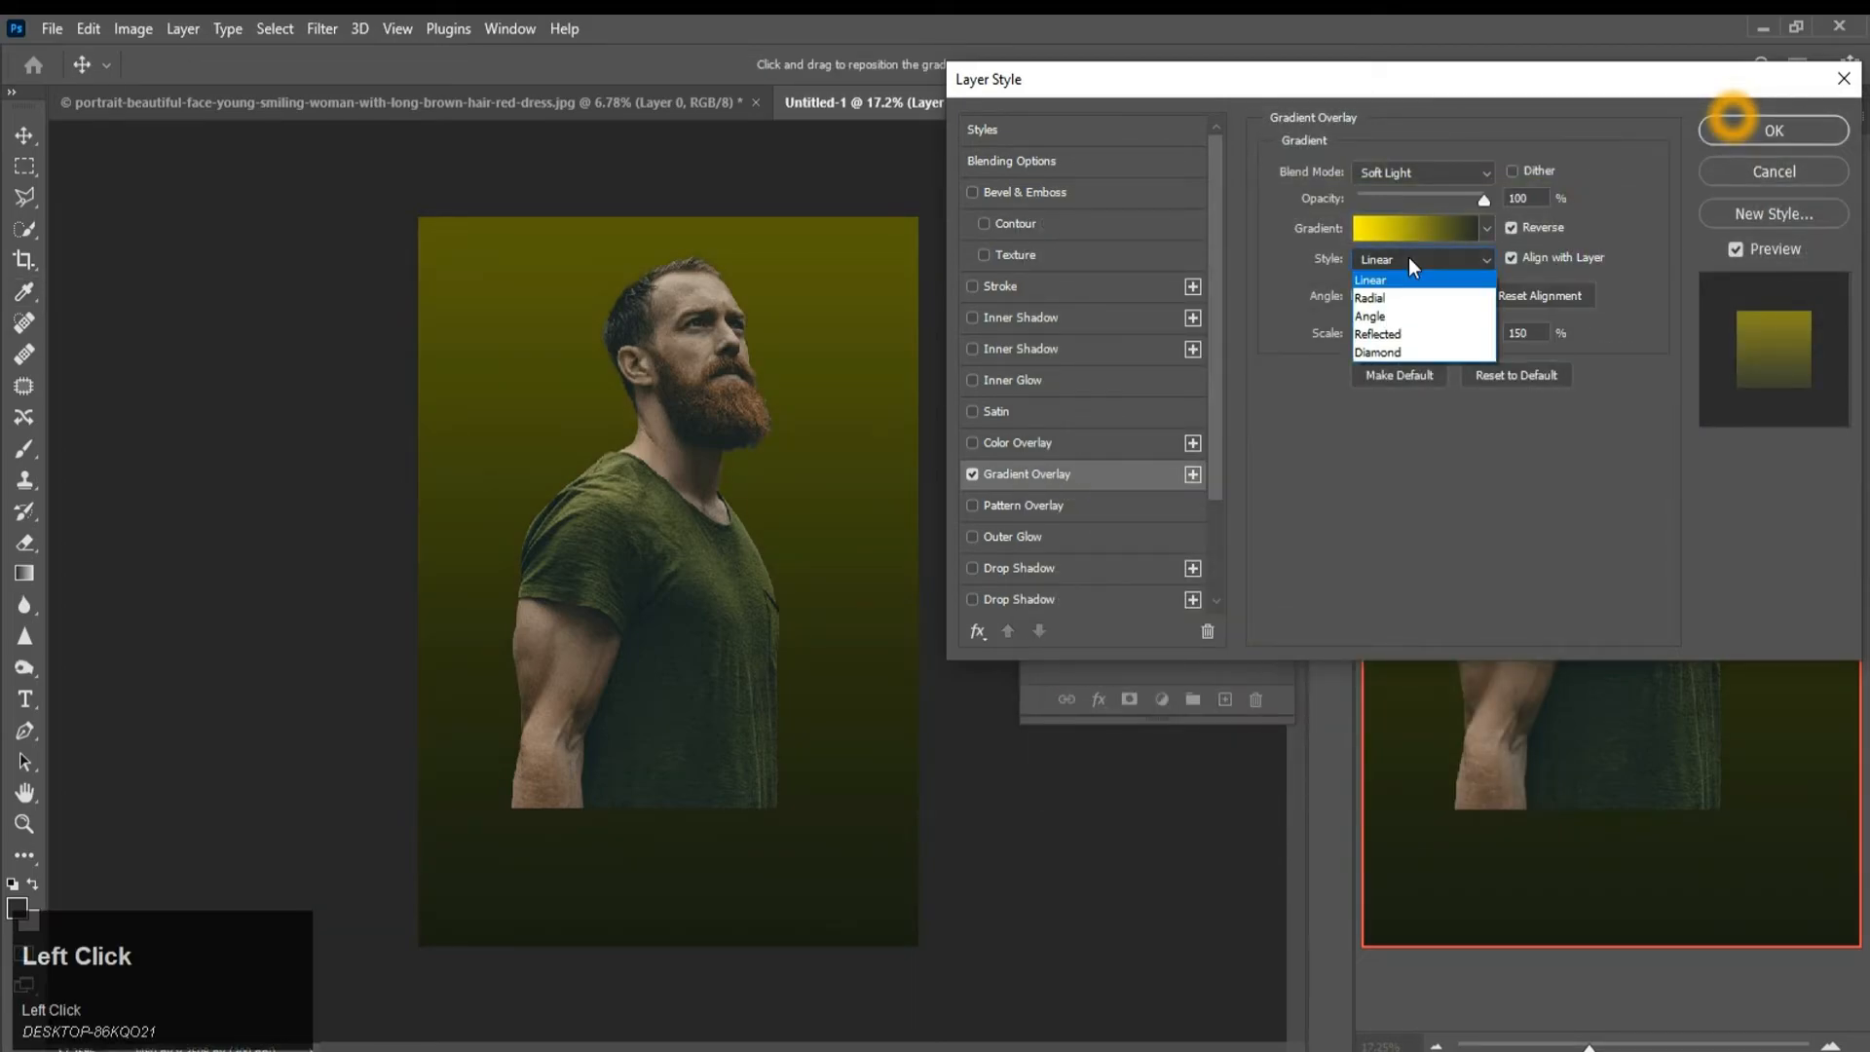
click(1410, 285)
click(1484, 336)
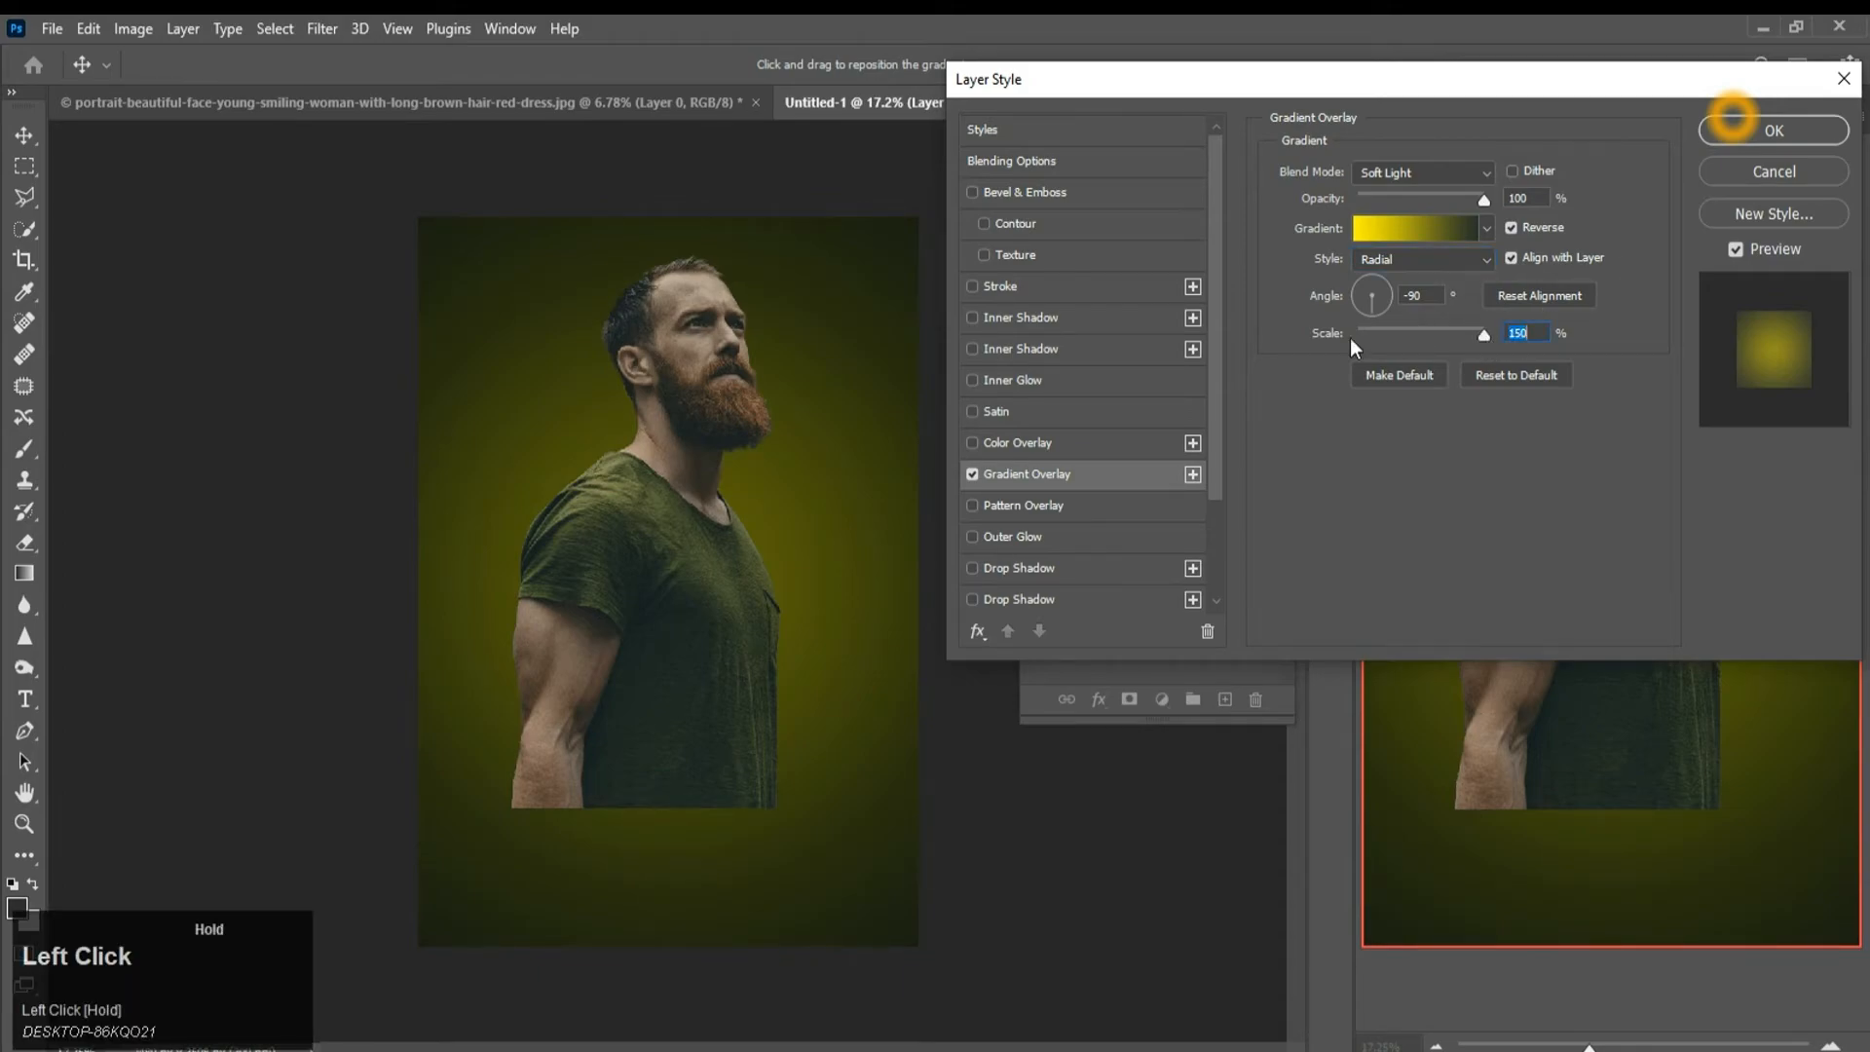
click(1477, 172)
click(1383, 753)
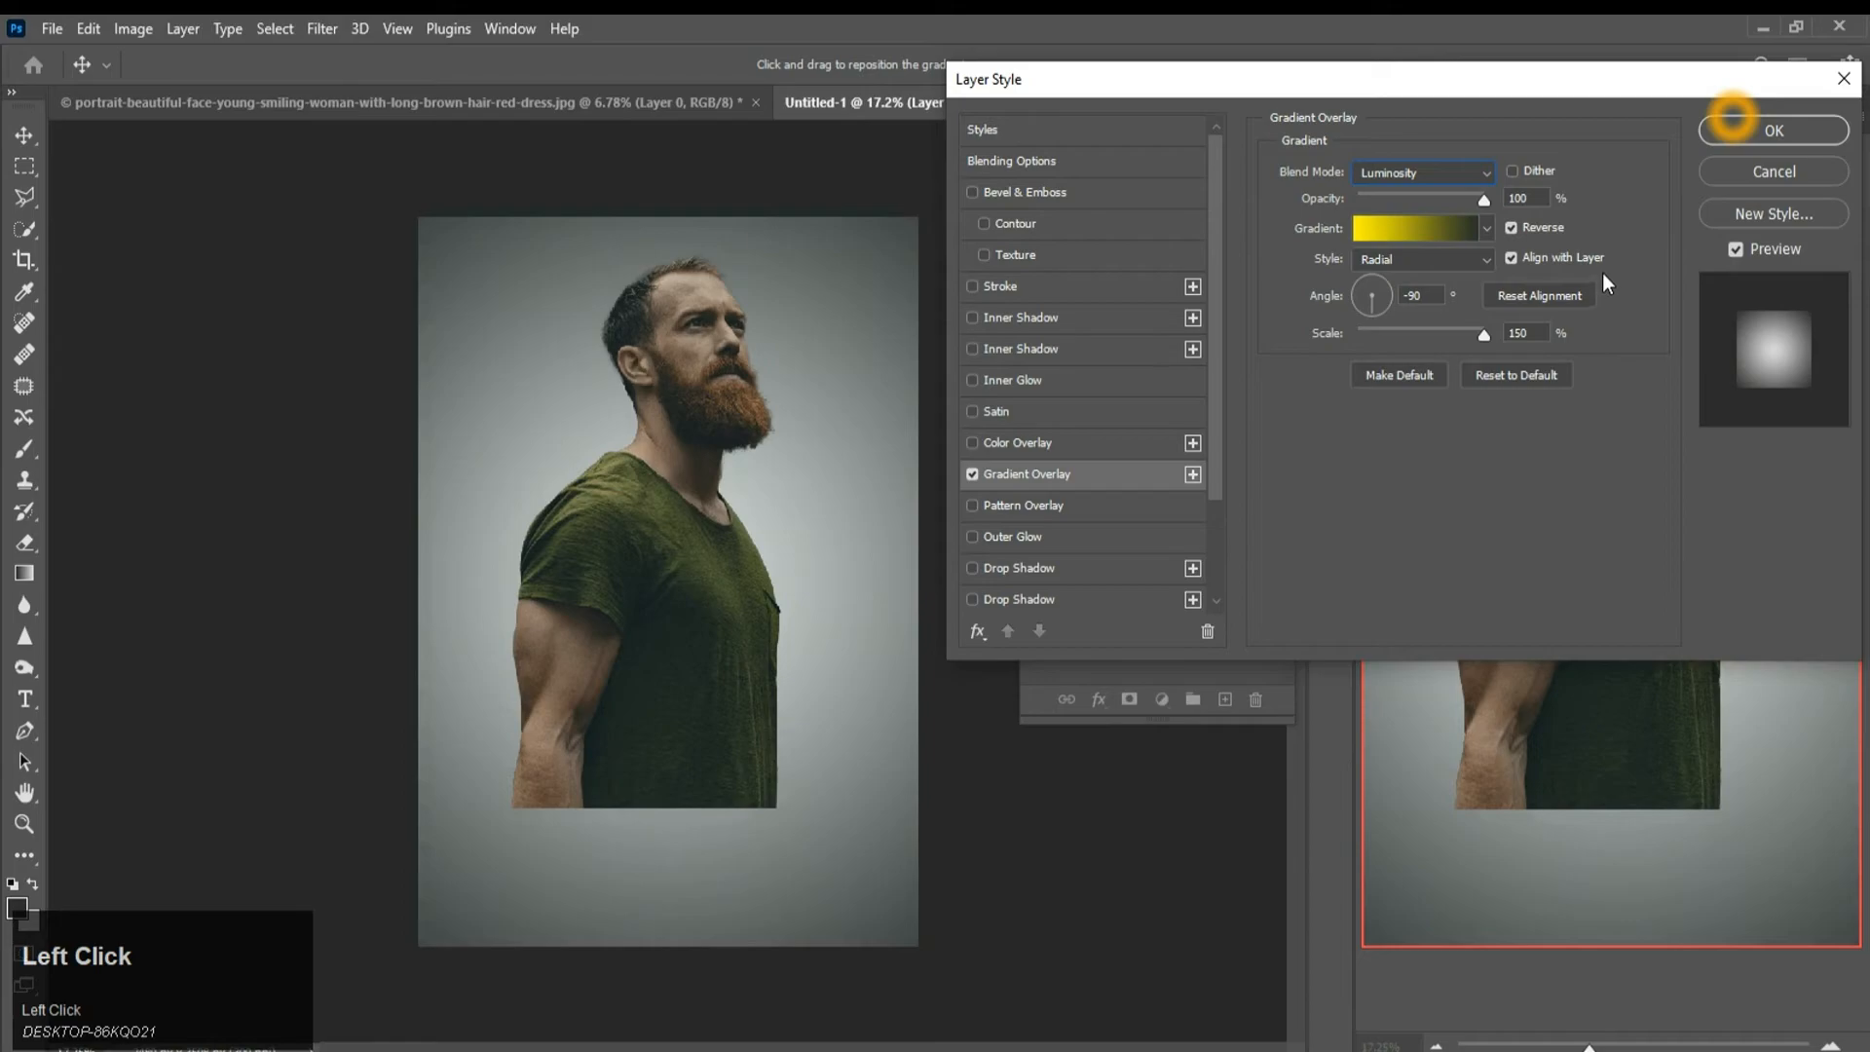
click(1755, 131)
scroll(774, 555, down, 1)
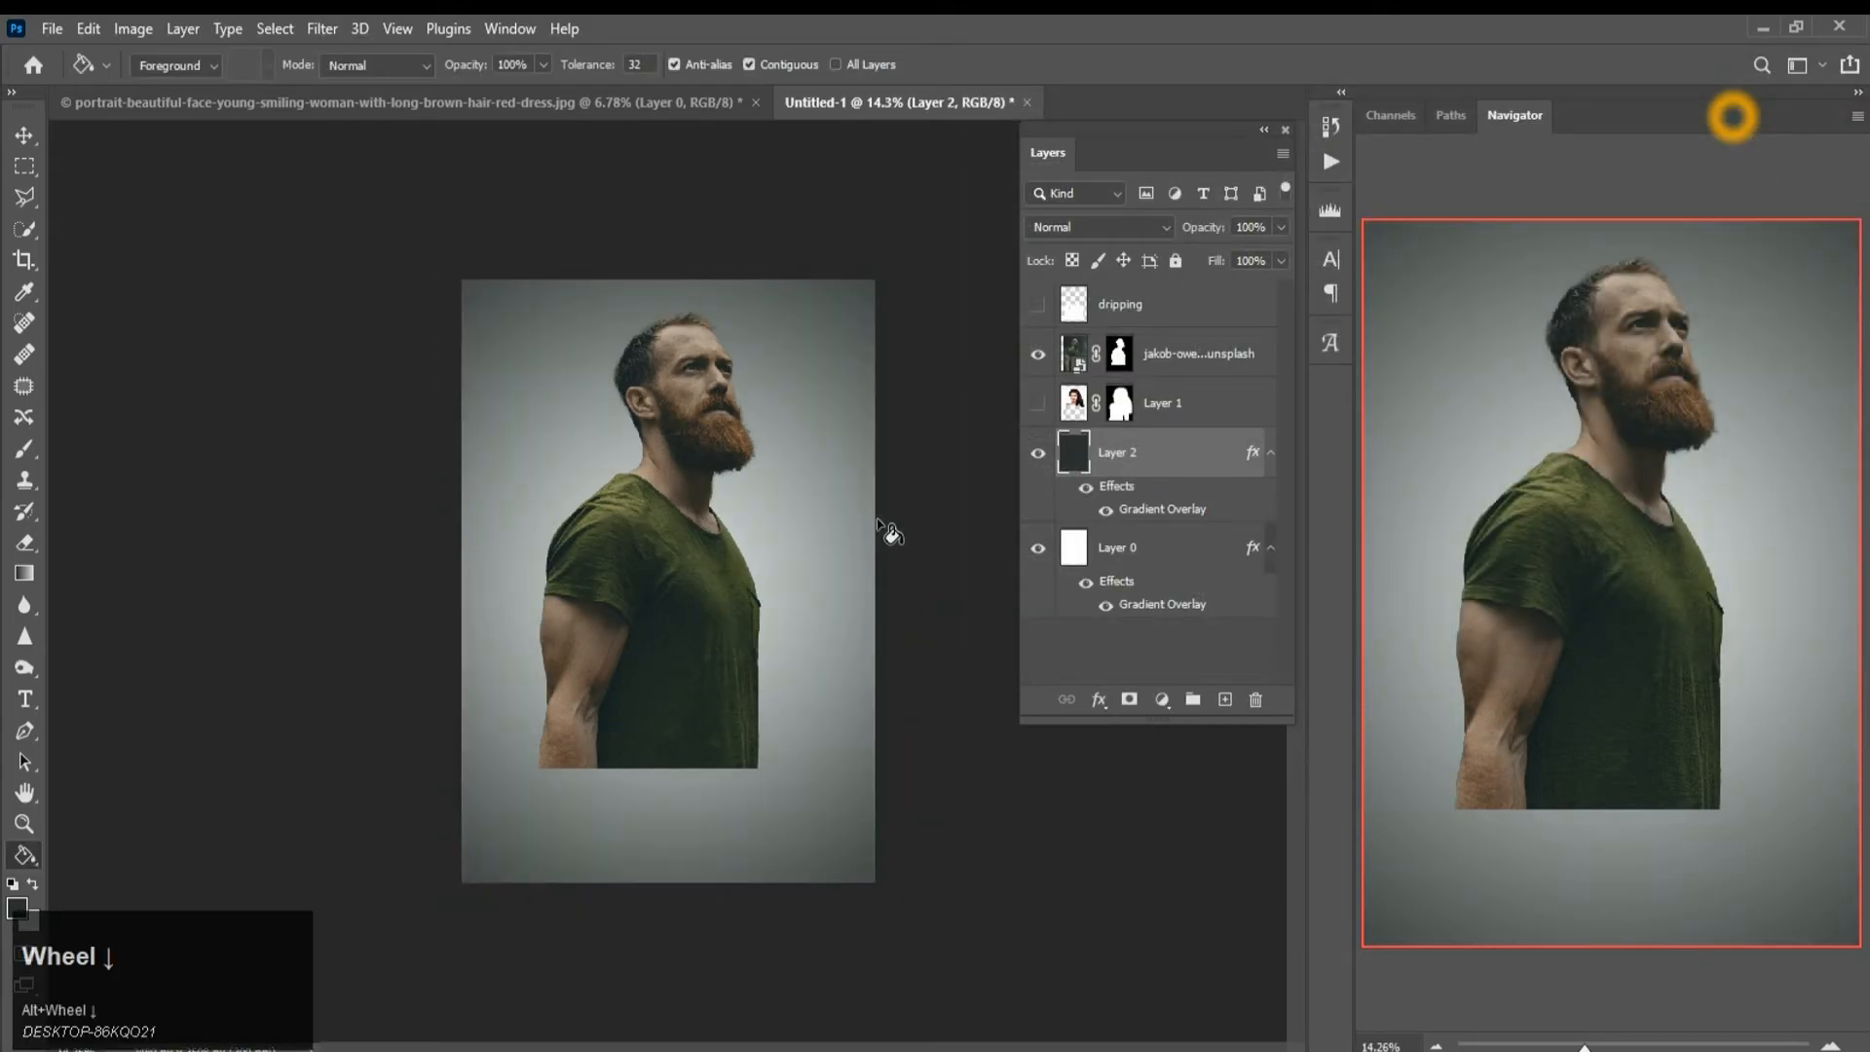
Hide Layer 2 and rasterize the bearded man's smart object layer
click(1037, 452)
right_click(1067, 358)
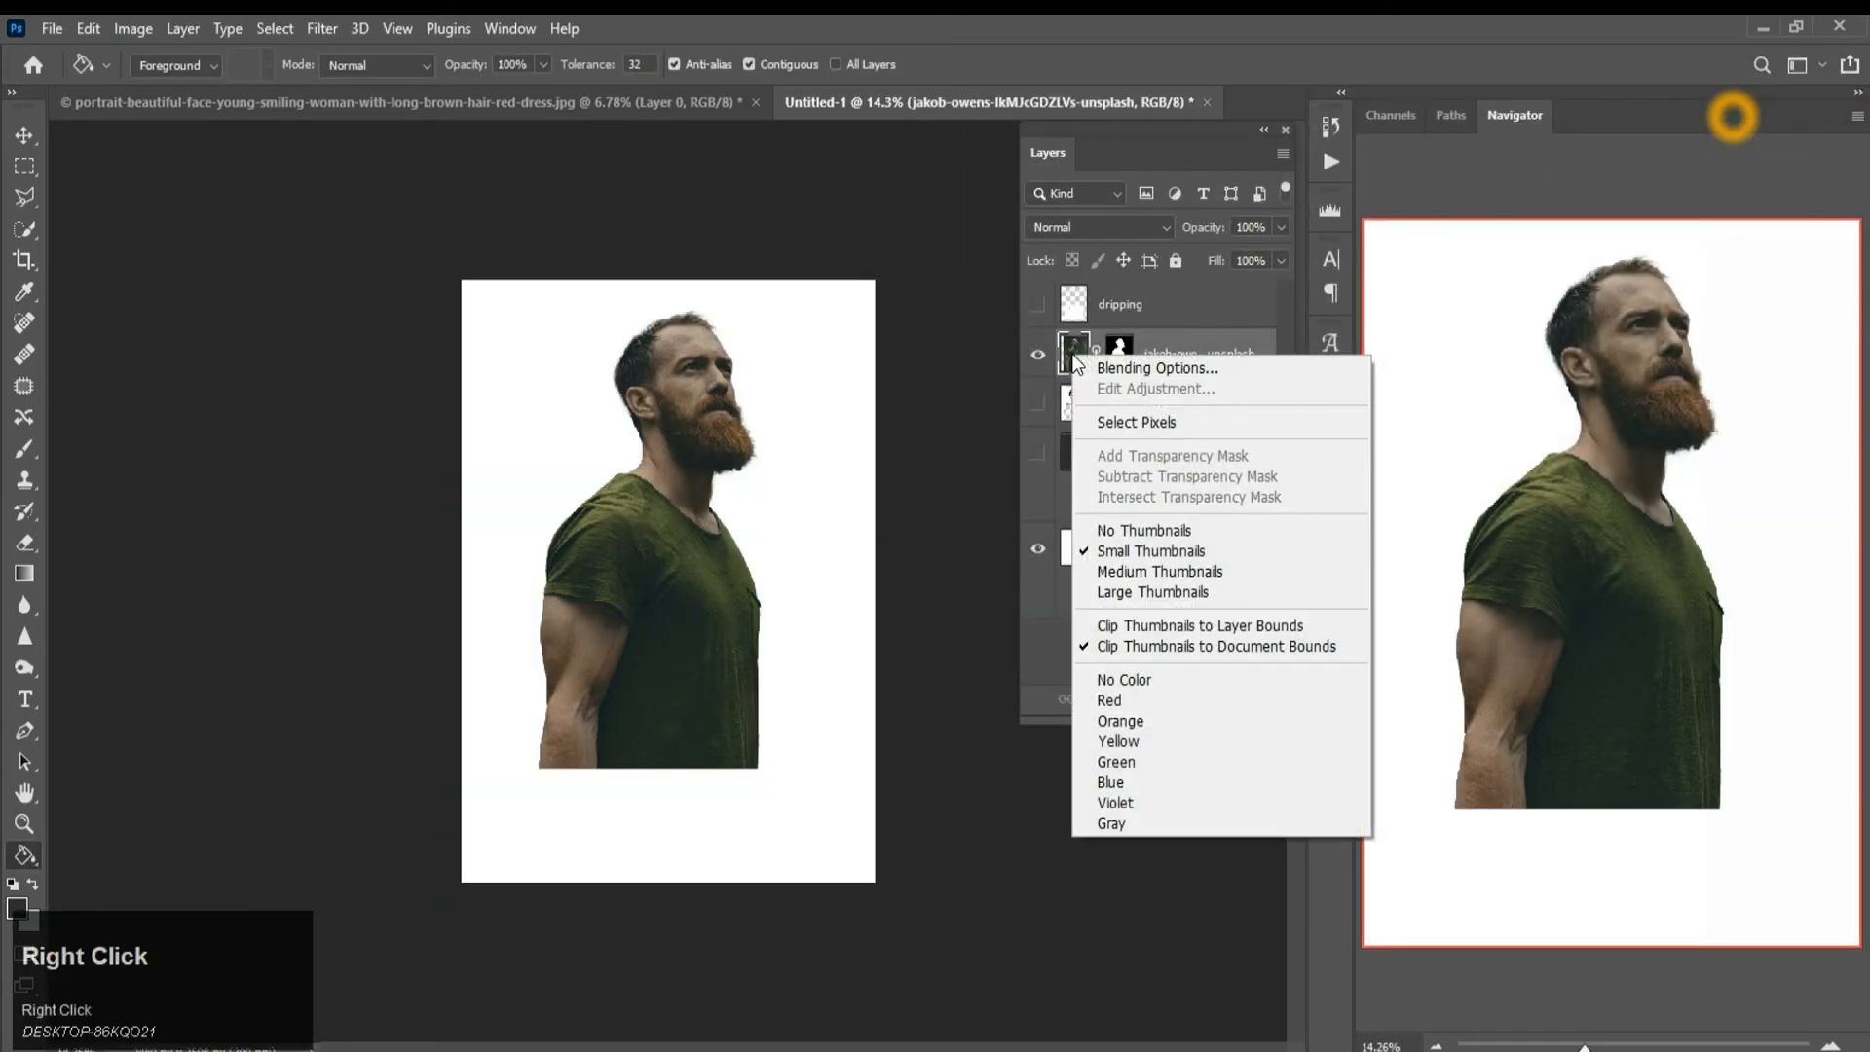
click(1071, 359)
right_click(1071, 356)
right_click(1180, 356)
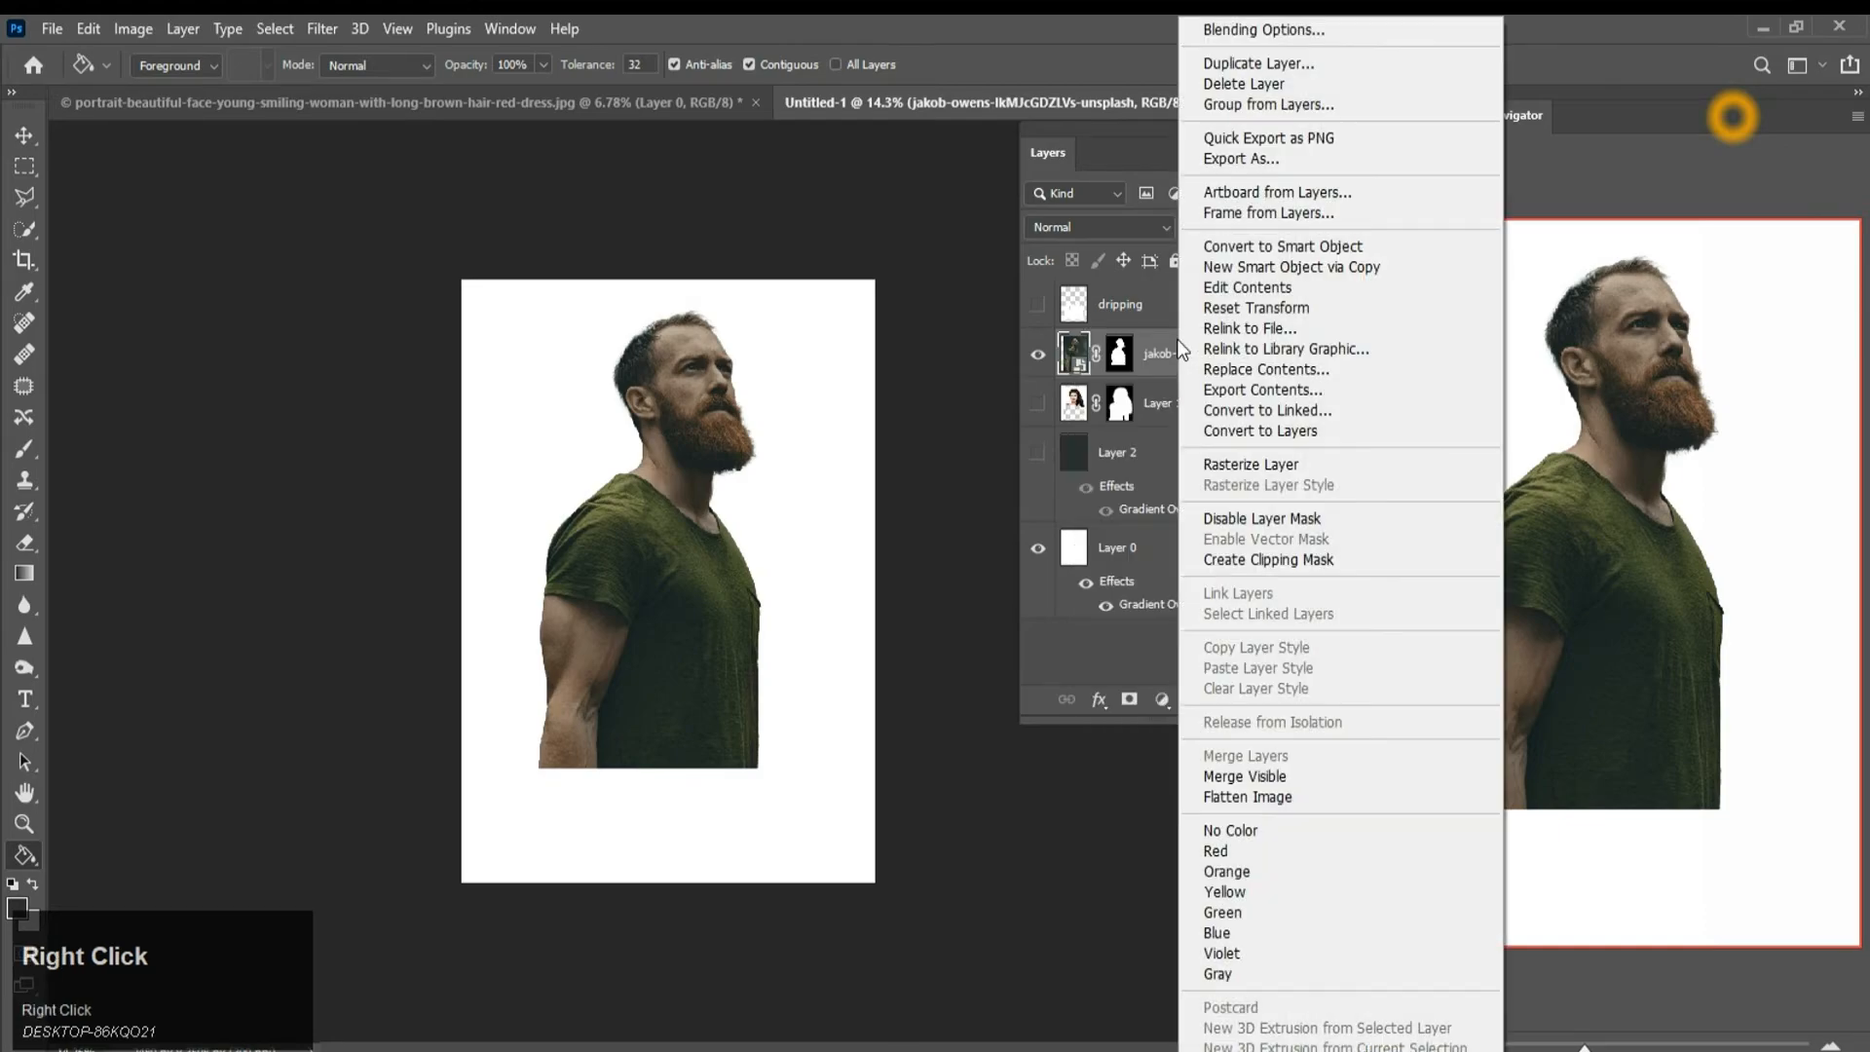
click(1265, 471)
key(v)
click(1037, 452)
click(1037, 451)
click(1037, 452)
click(1037, 452)
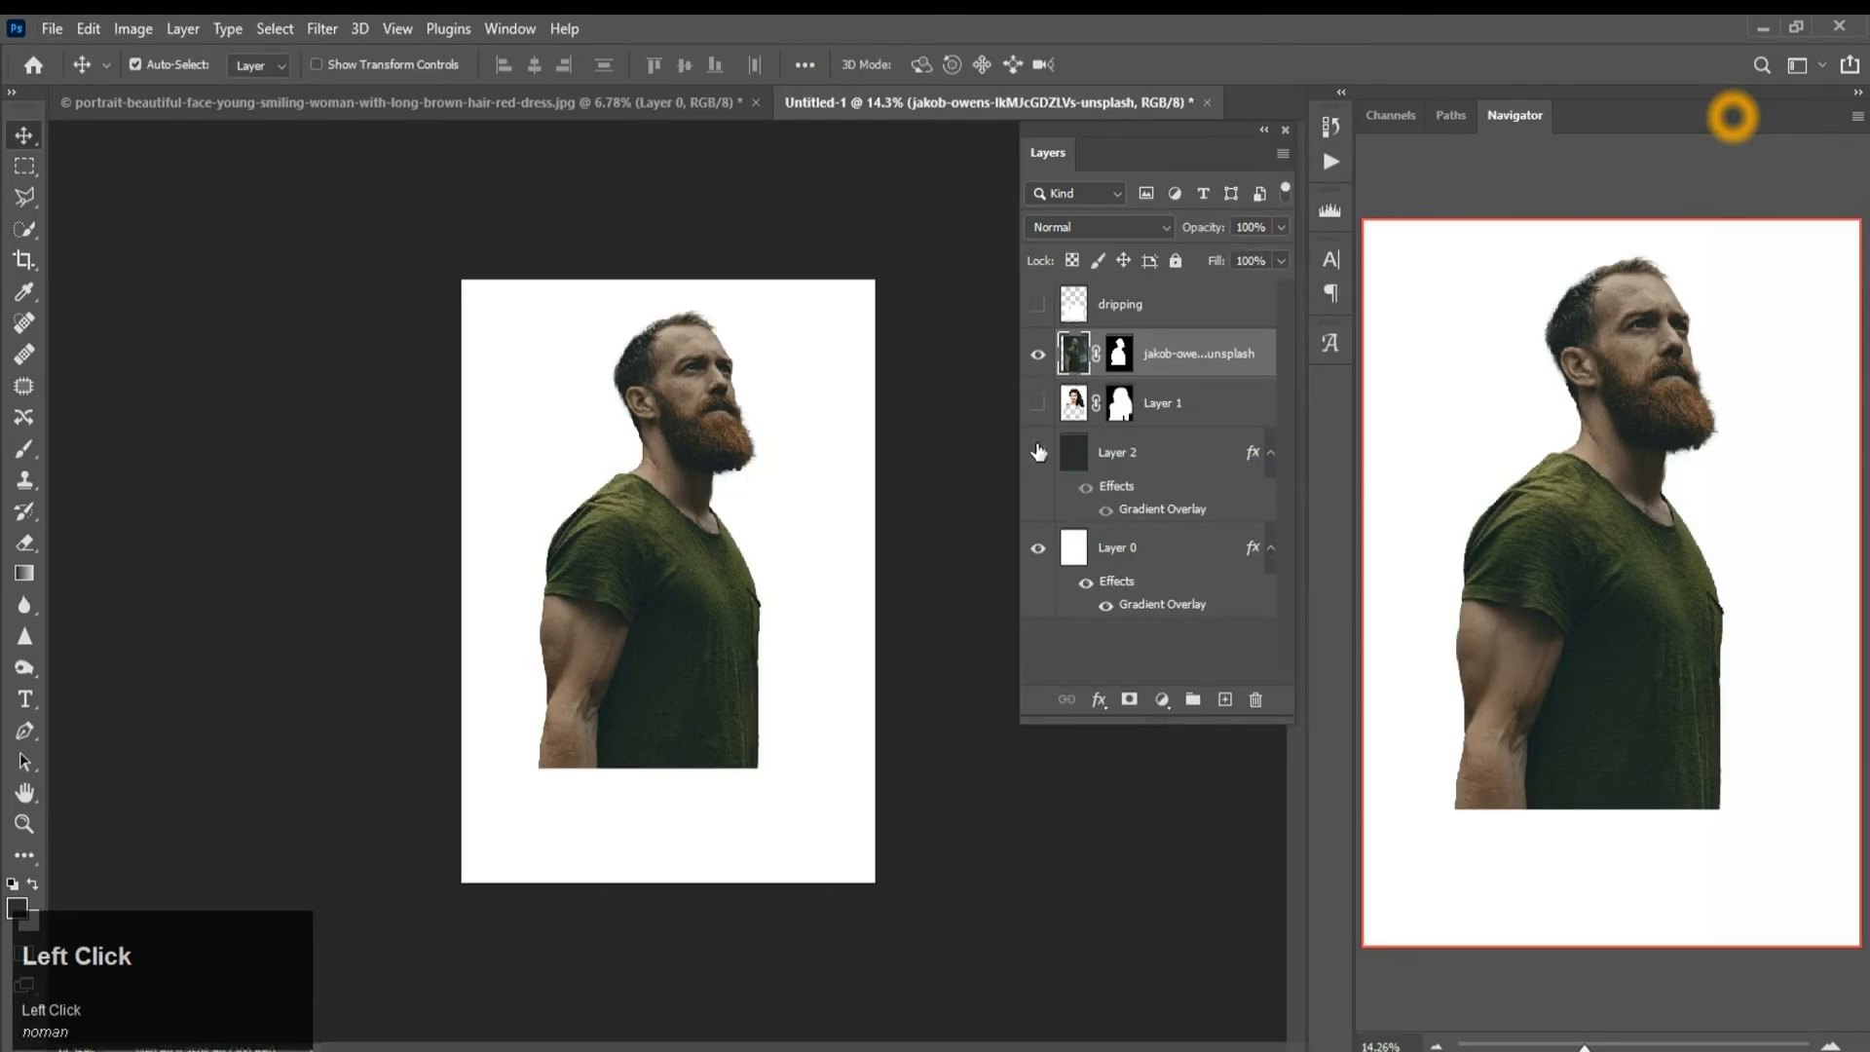
Cut the dripping layer's shape out of the man's rasterized layer, then hide the dripping layer and deselect
click(1038, 305)
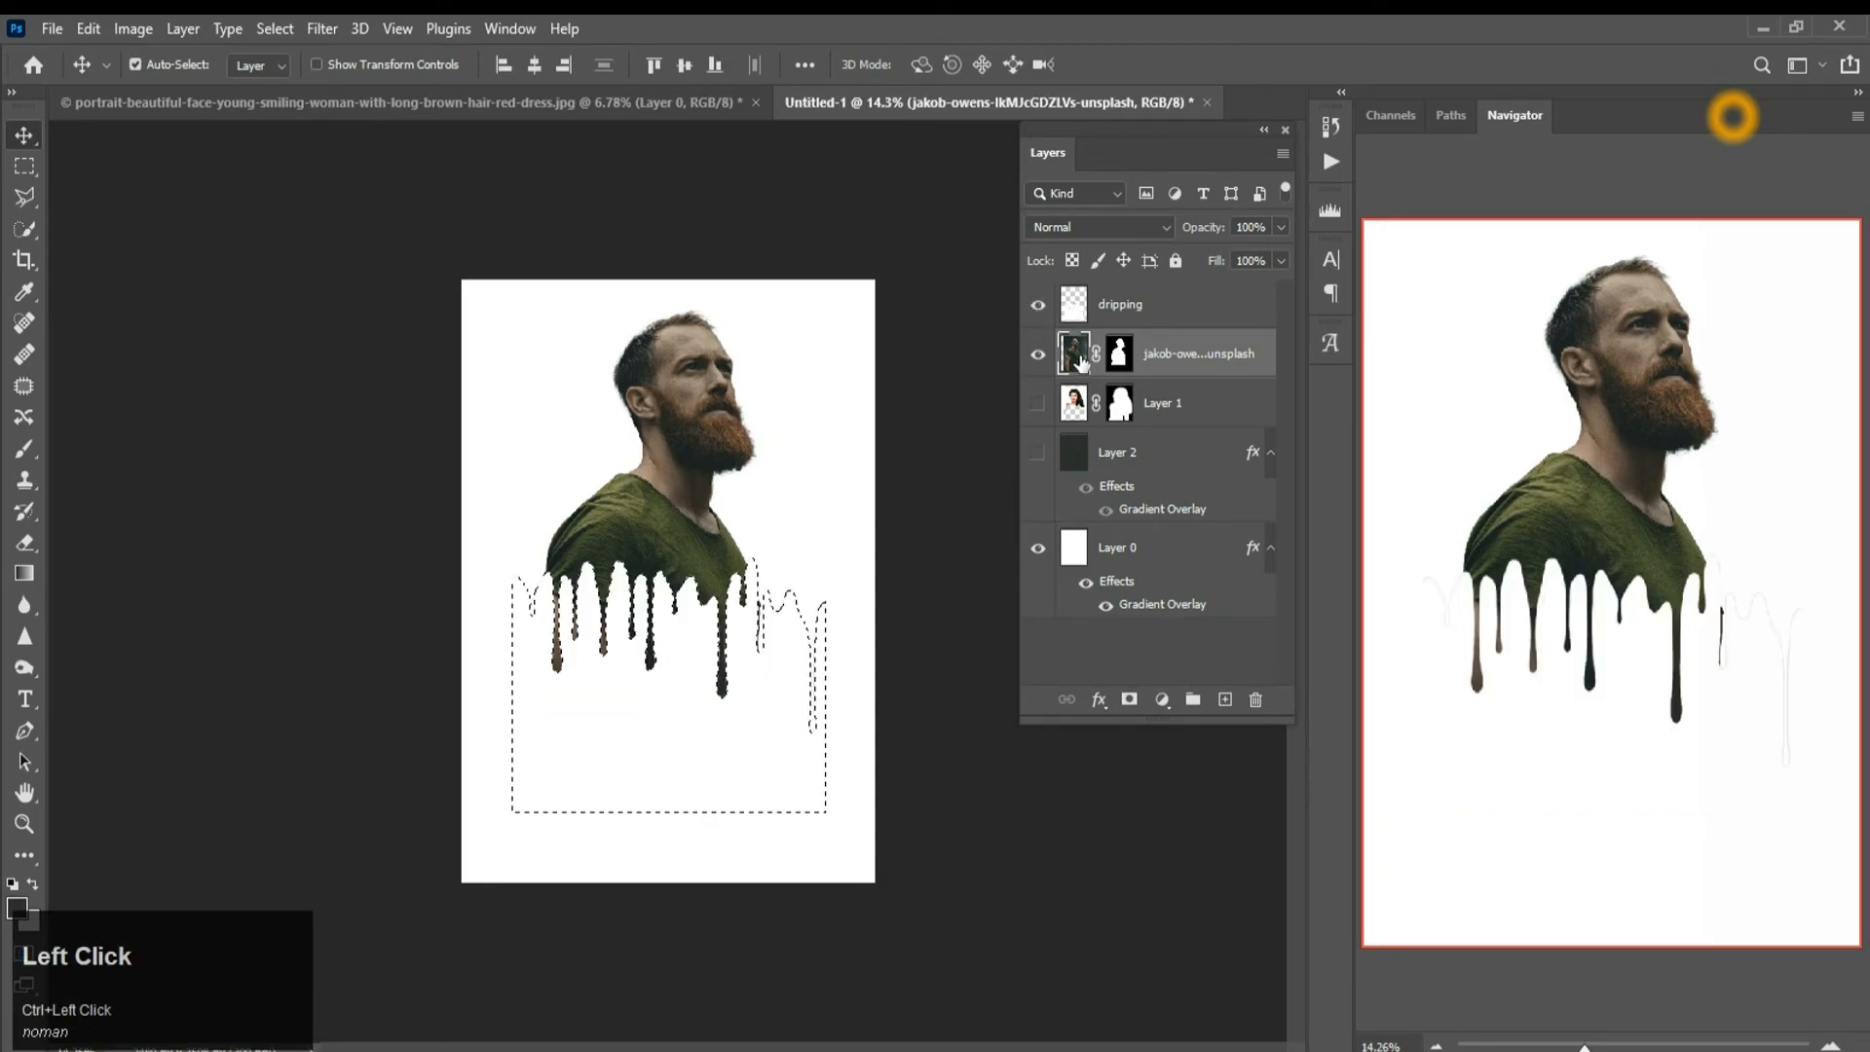
click(1072, 304)
key(ctrl+z)
click(1038, 306)
ctrl+click(1071, 306)
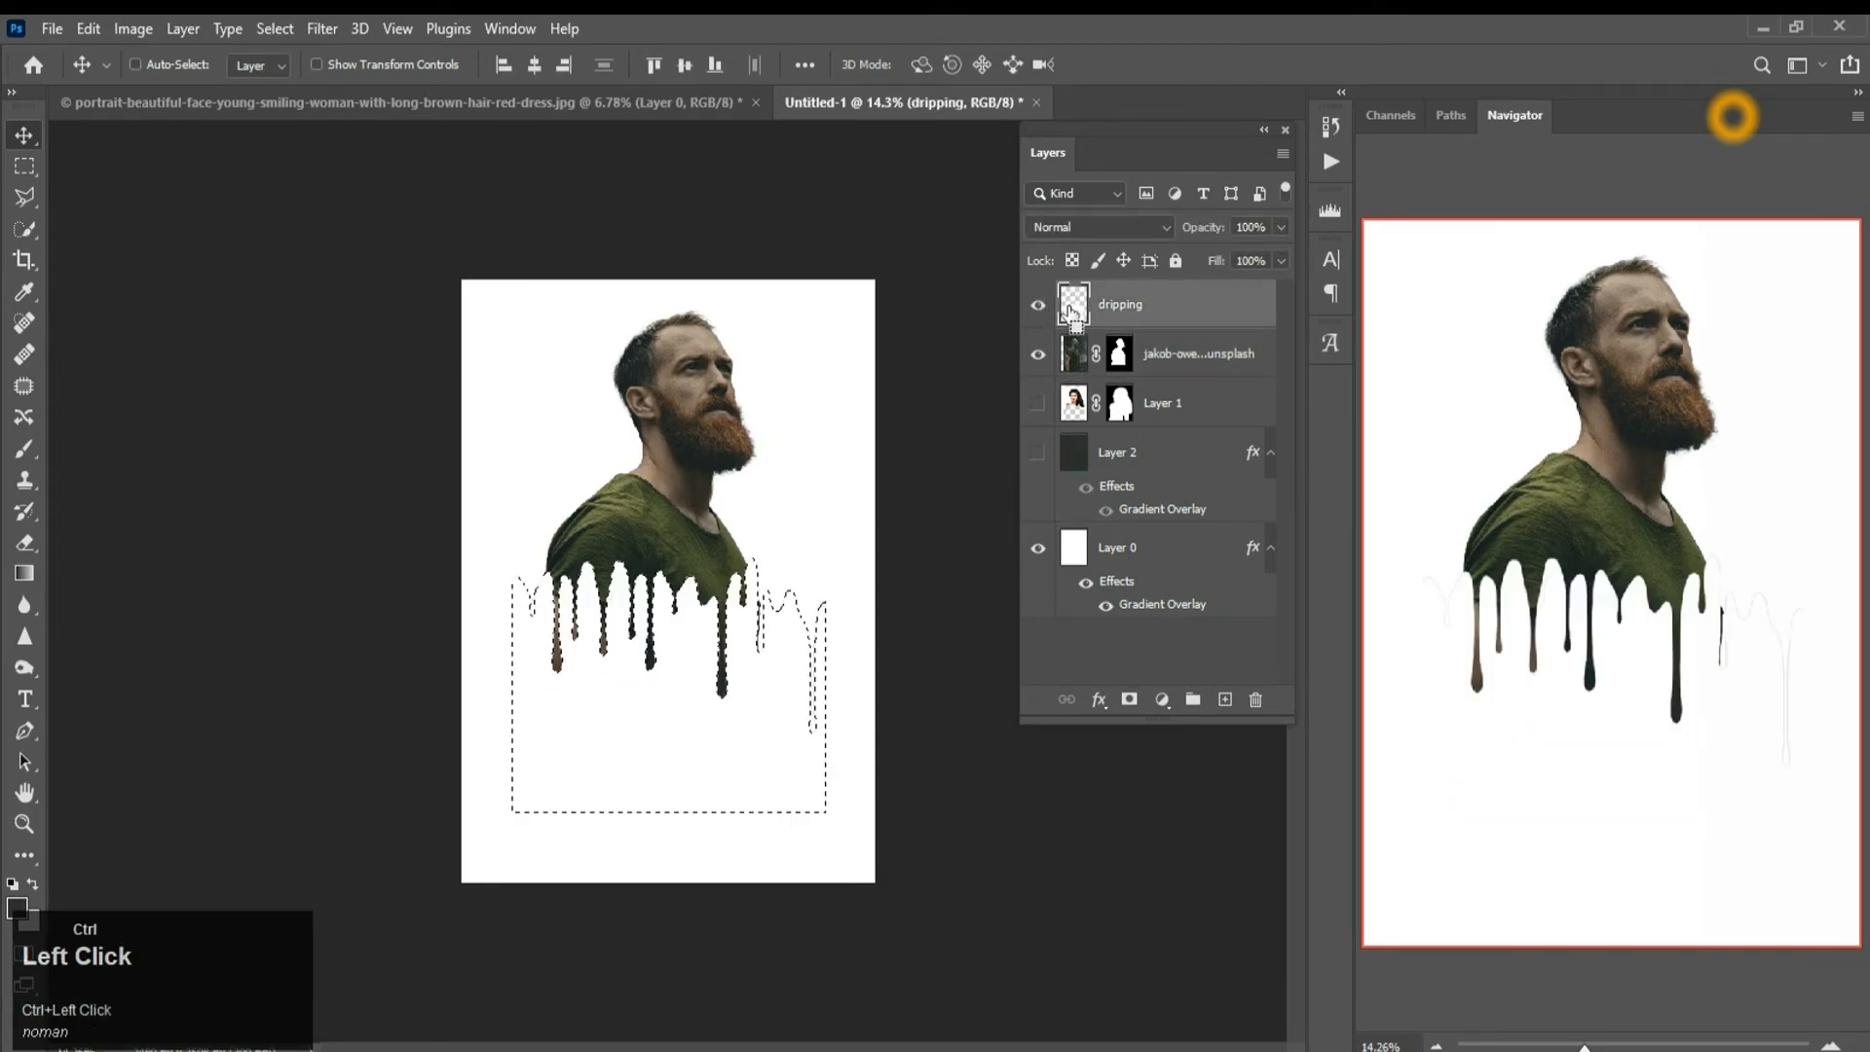
click(1074, 360)
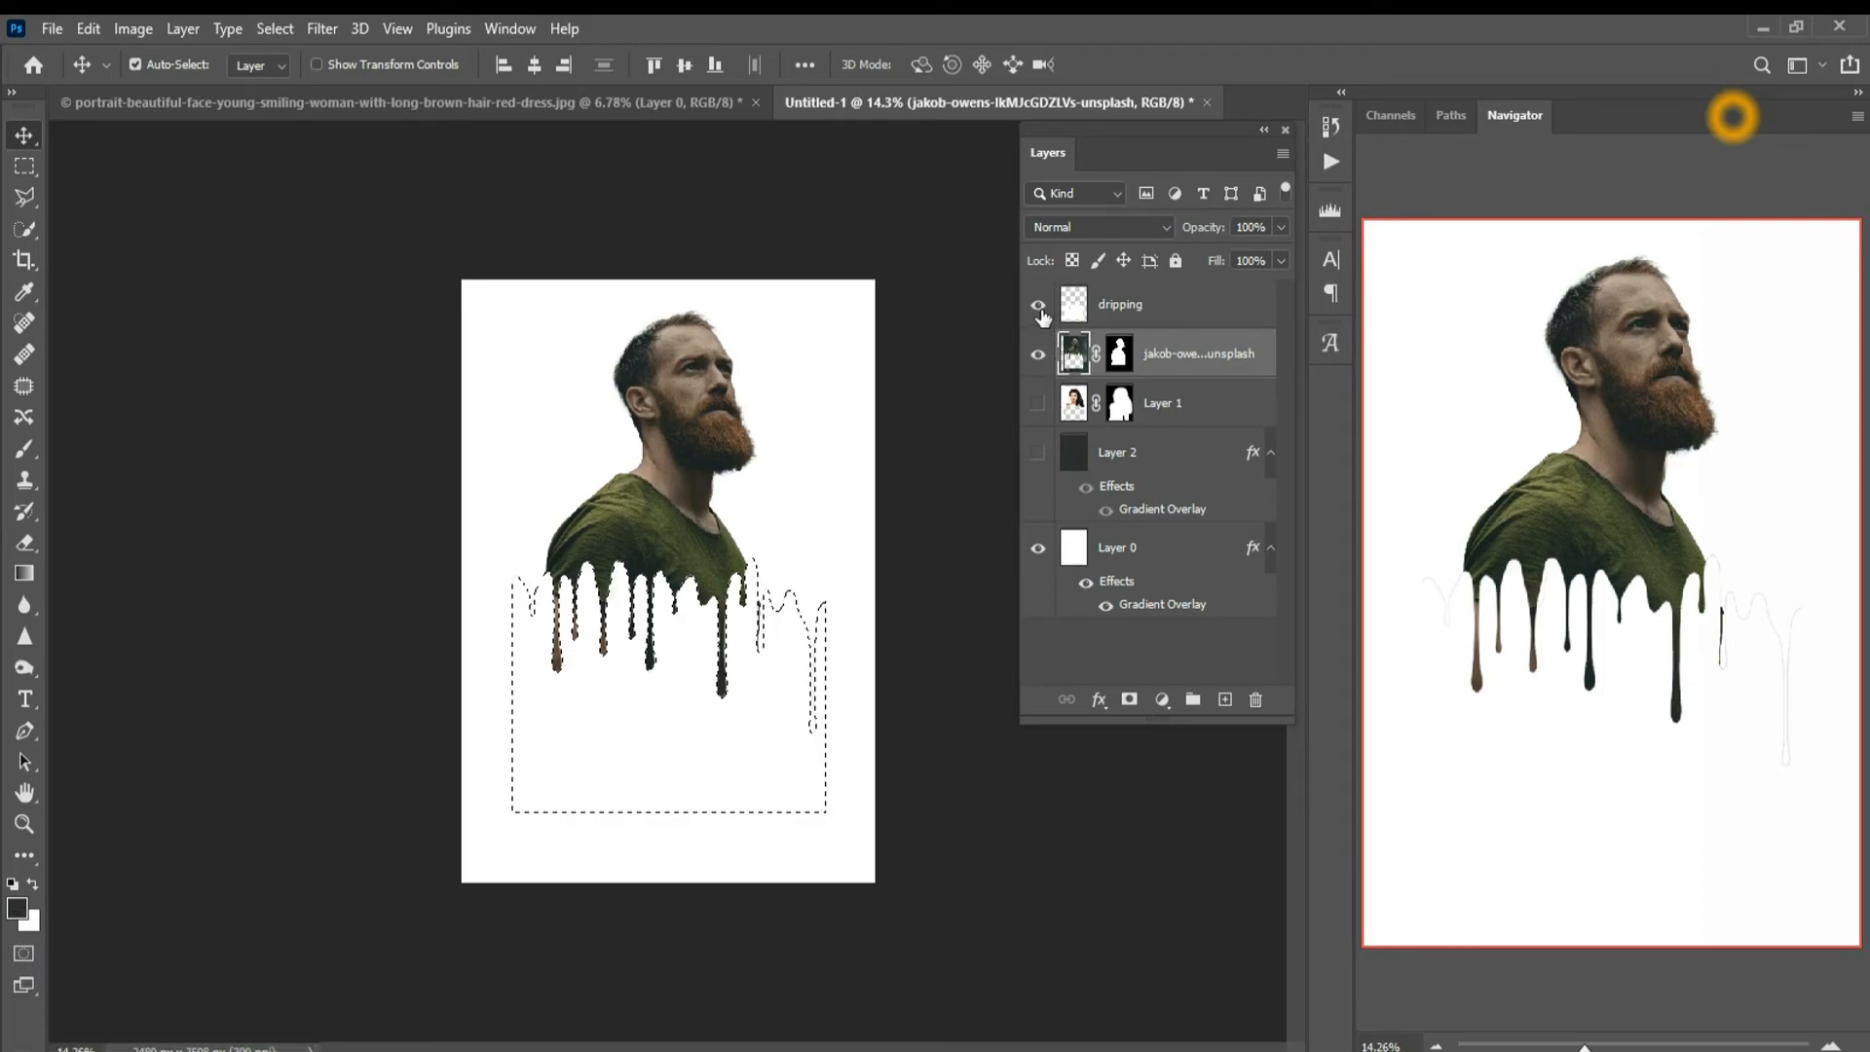
key(ctrl+d)
Show Layer 2's gradient background, then scale the bearded man's layer to about 107.64% and reposition him lower on the page
click(1035, 452)
scroll(818, 535, down, 1)
scroll(818, 534, up, 1)
key(ctrl+t)
drag(915, 928, 932, 943)
drag(768, 687, 762, 738)
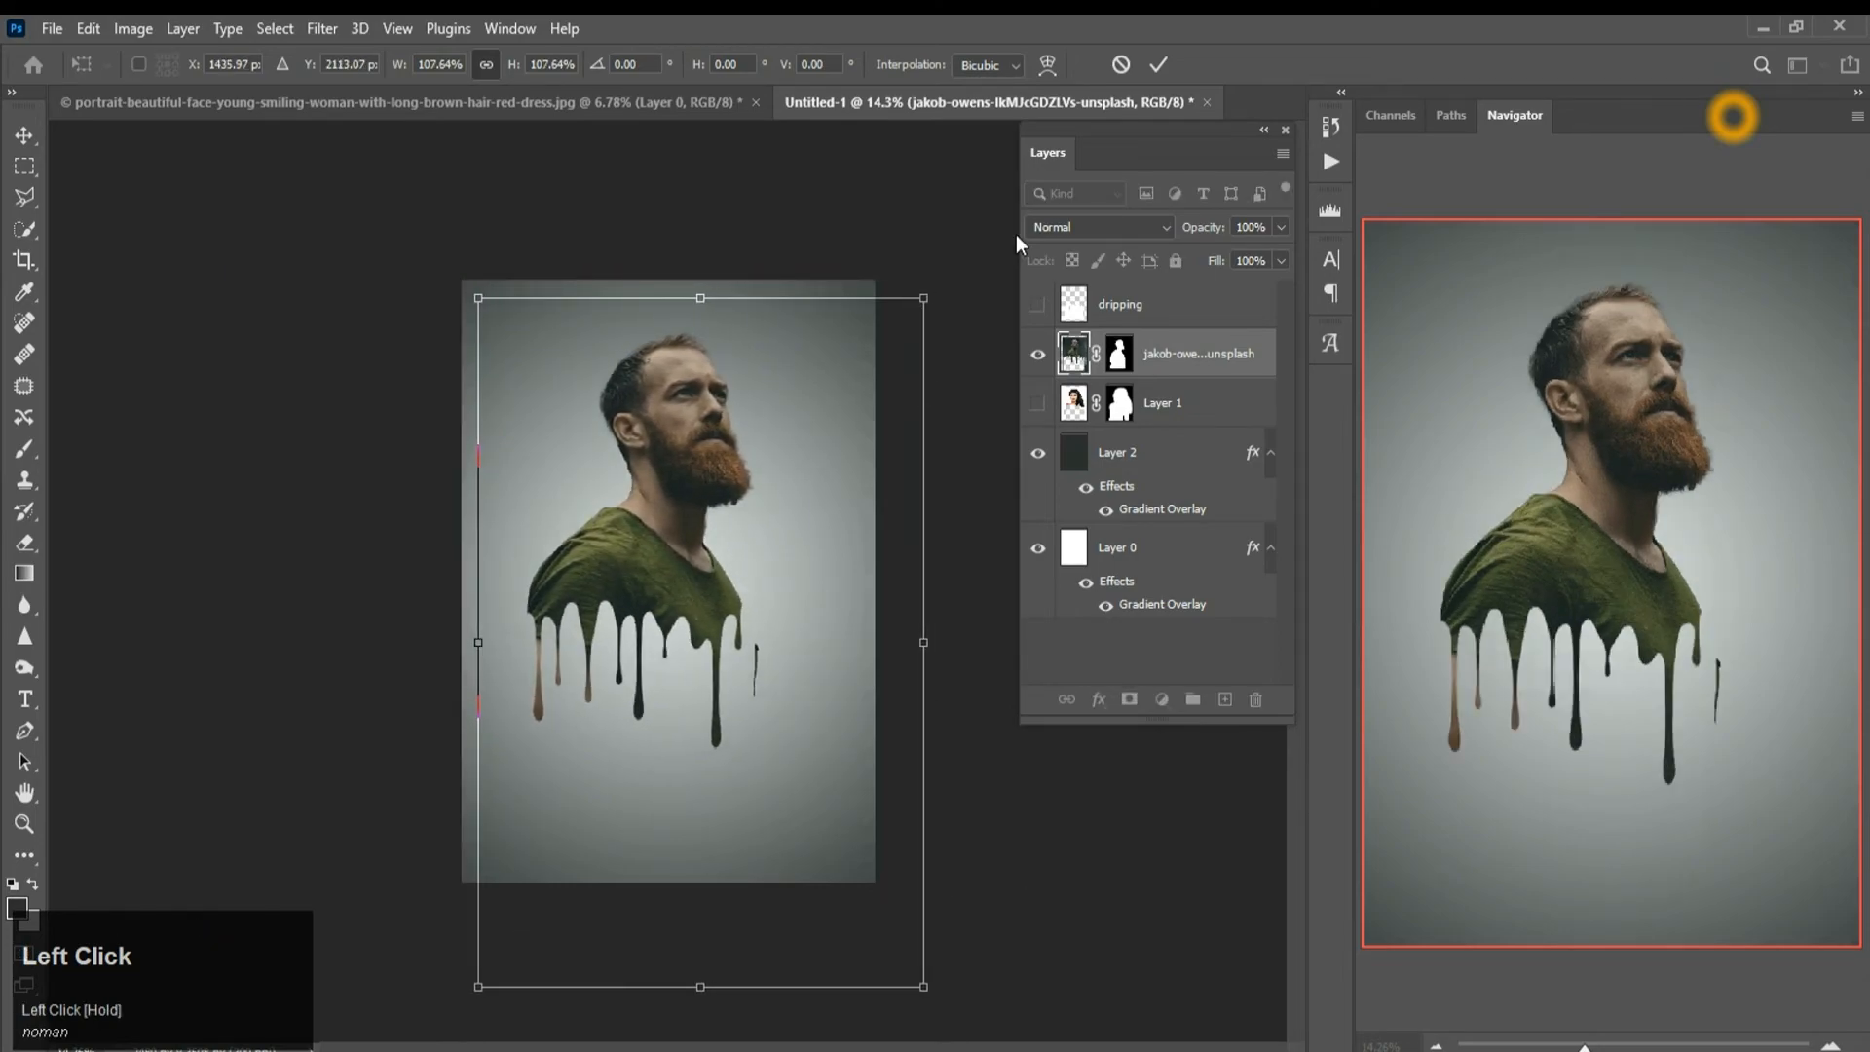
click(1159, 64)
Erase the stray drip fragment beside the man's shoulder from his photo layer
scroll(988, 484, up, 1)
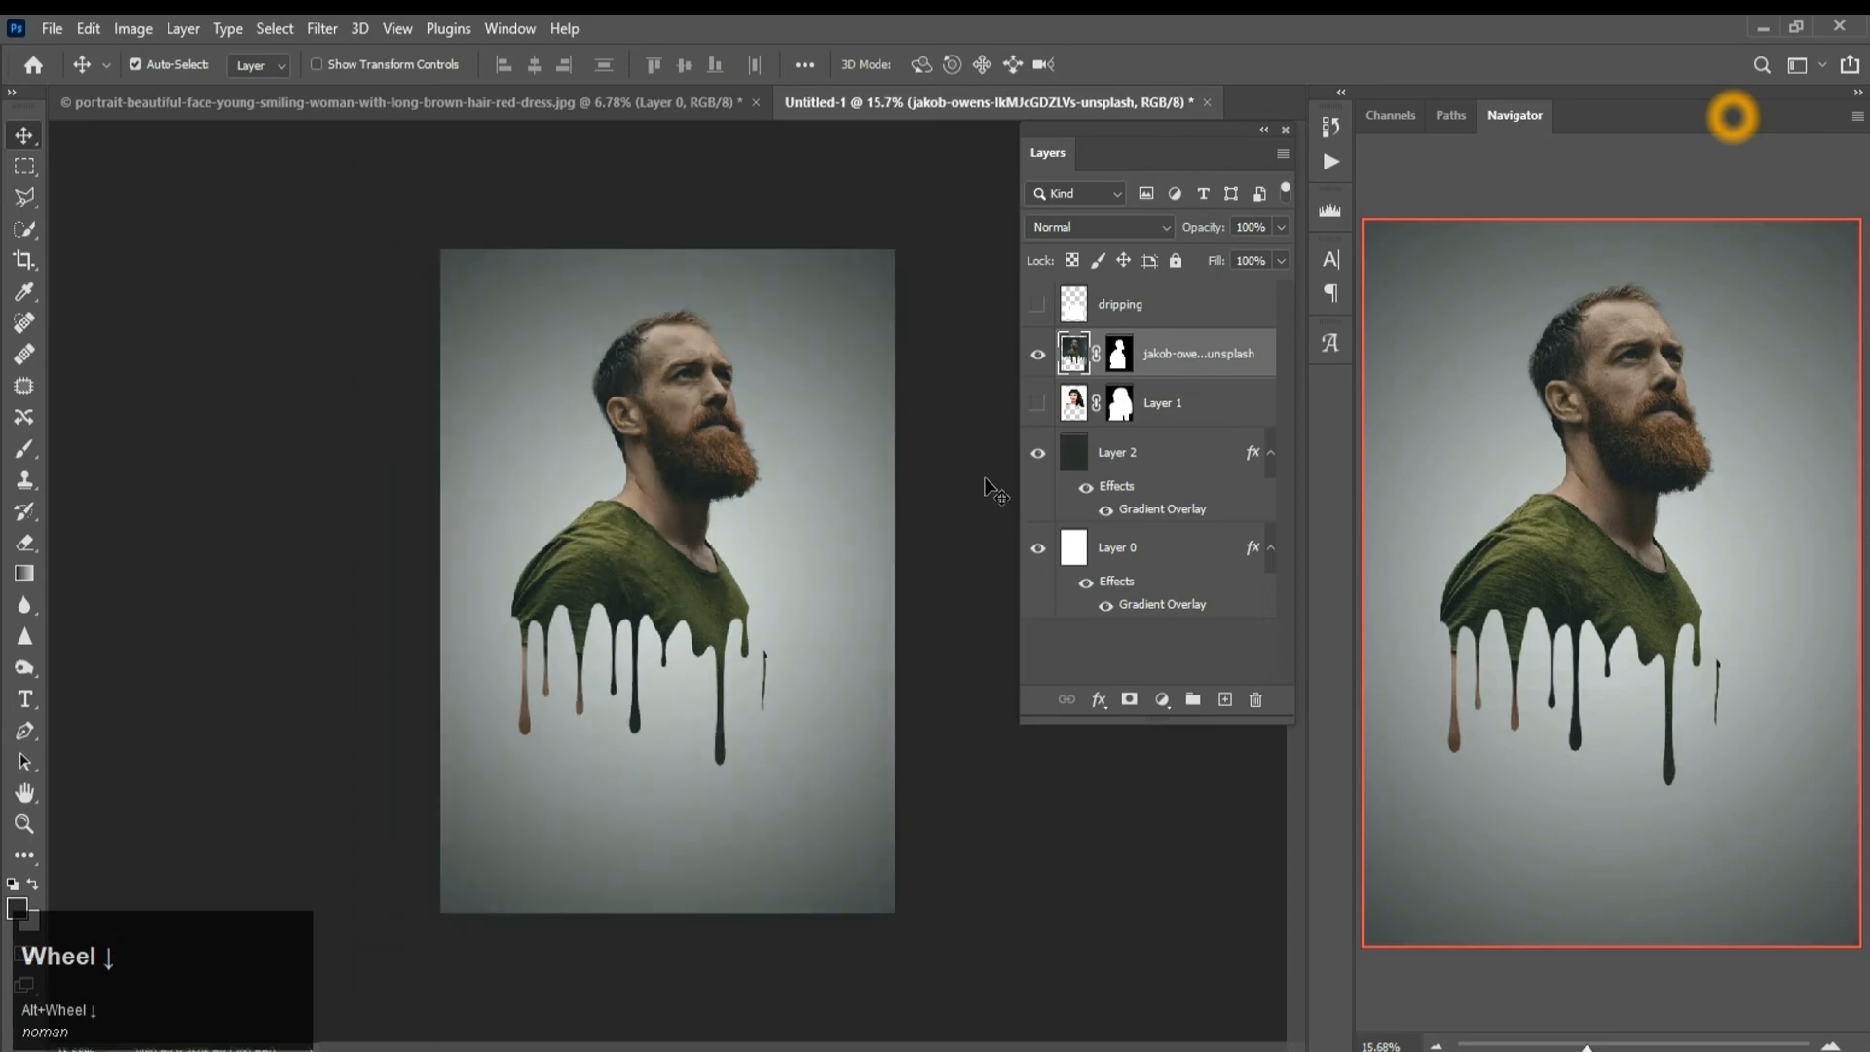
scroll(989, 484, up, 3)
click(1169, 304)
click(1191, 372)
key(e)
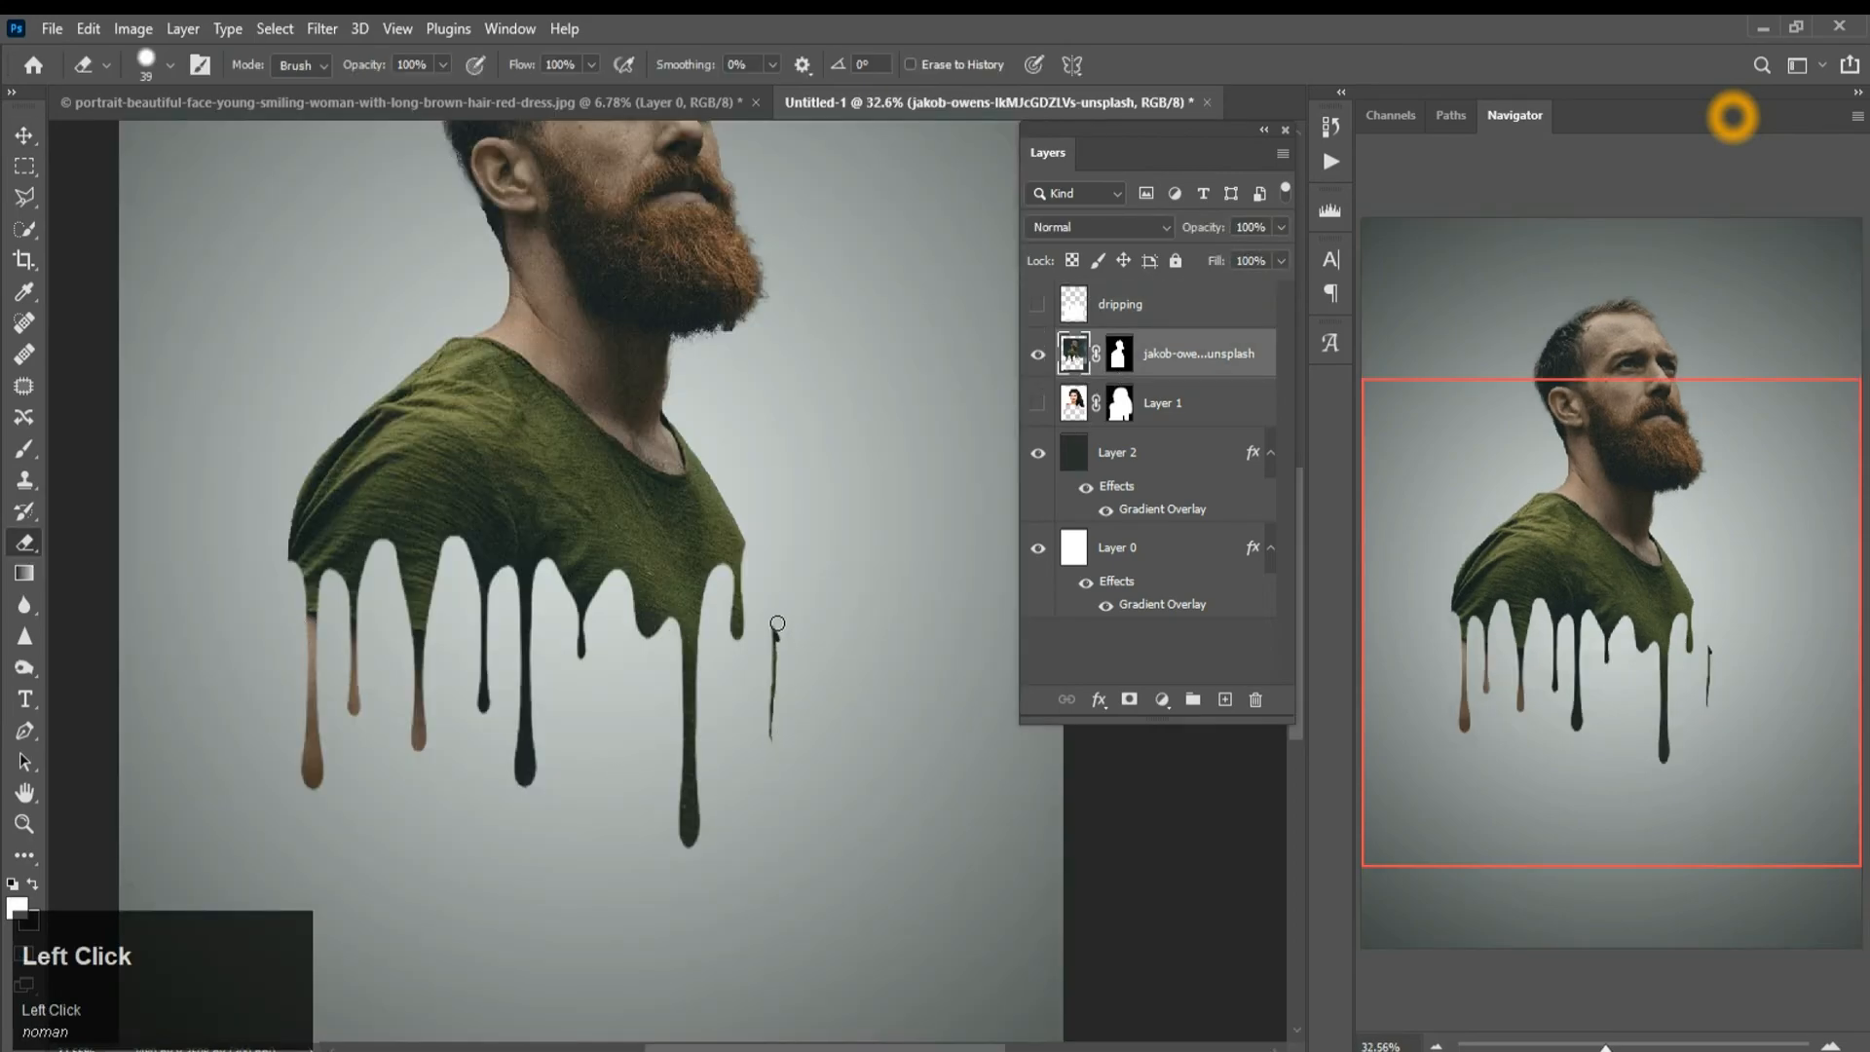
scroll(767, 728, down, 4)
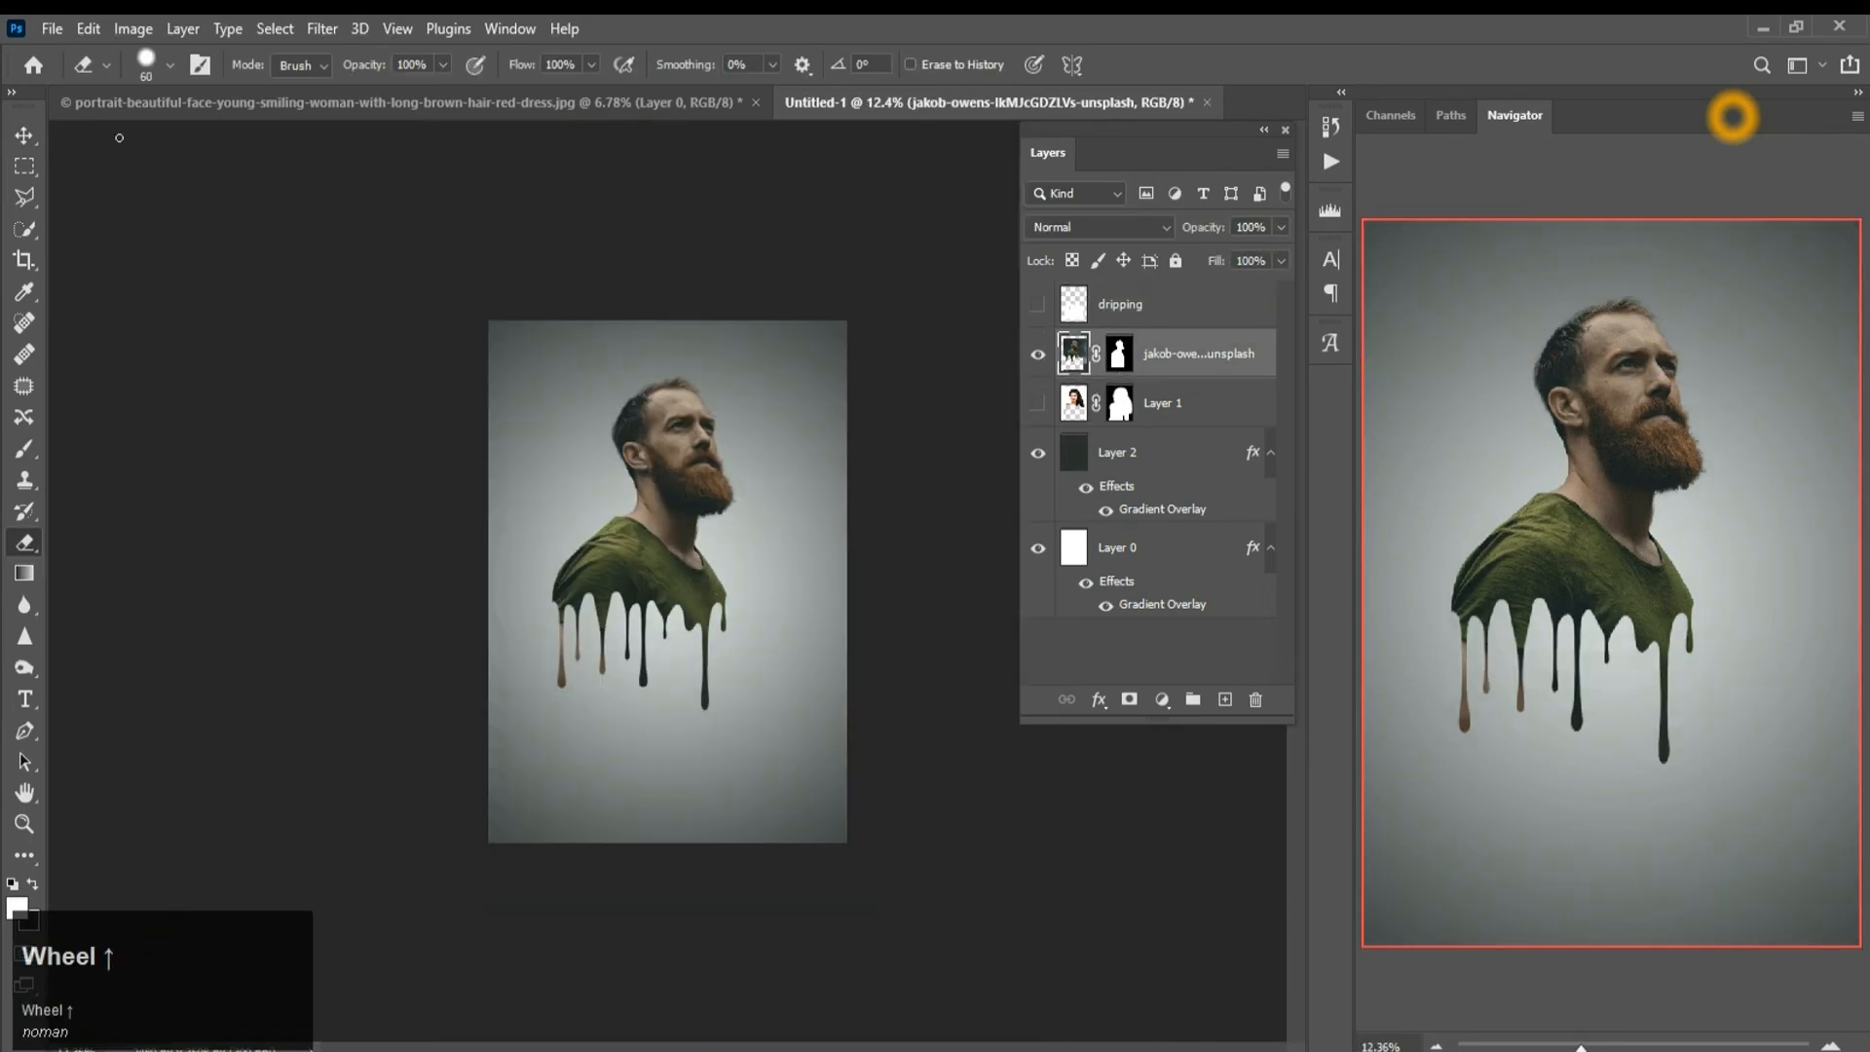
Shift the bearded man's layer slightly down and to the right on the page using Free Transform
key(ctrl)
key(ctrl+t)
drag(681, 491, 701, 505)
Show the woman's Layer 1 with the man's layer and Layer 2 hidden to review her portrait on the light background
click(1037, 403)
click(1037, 353)
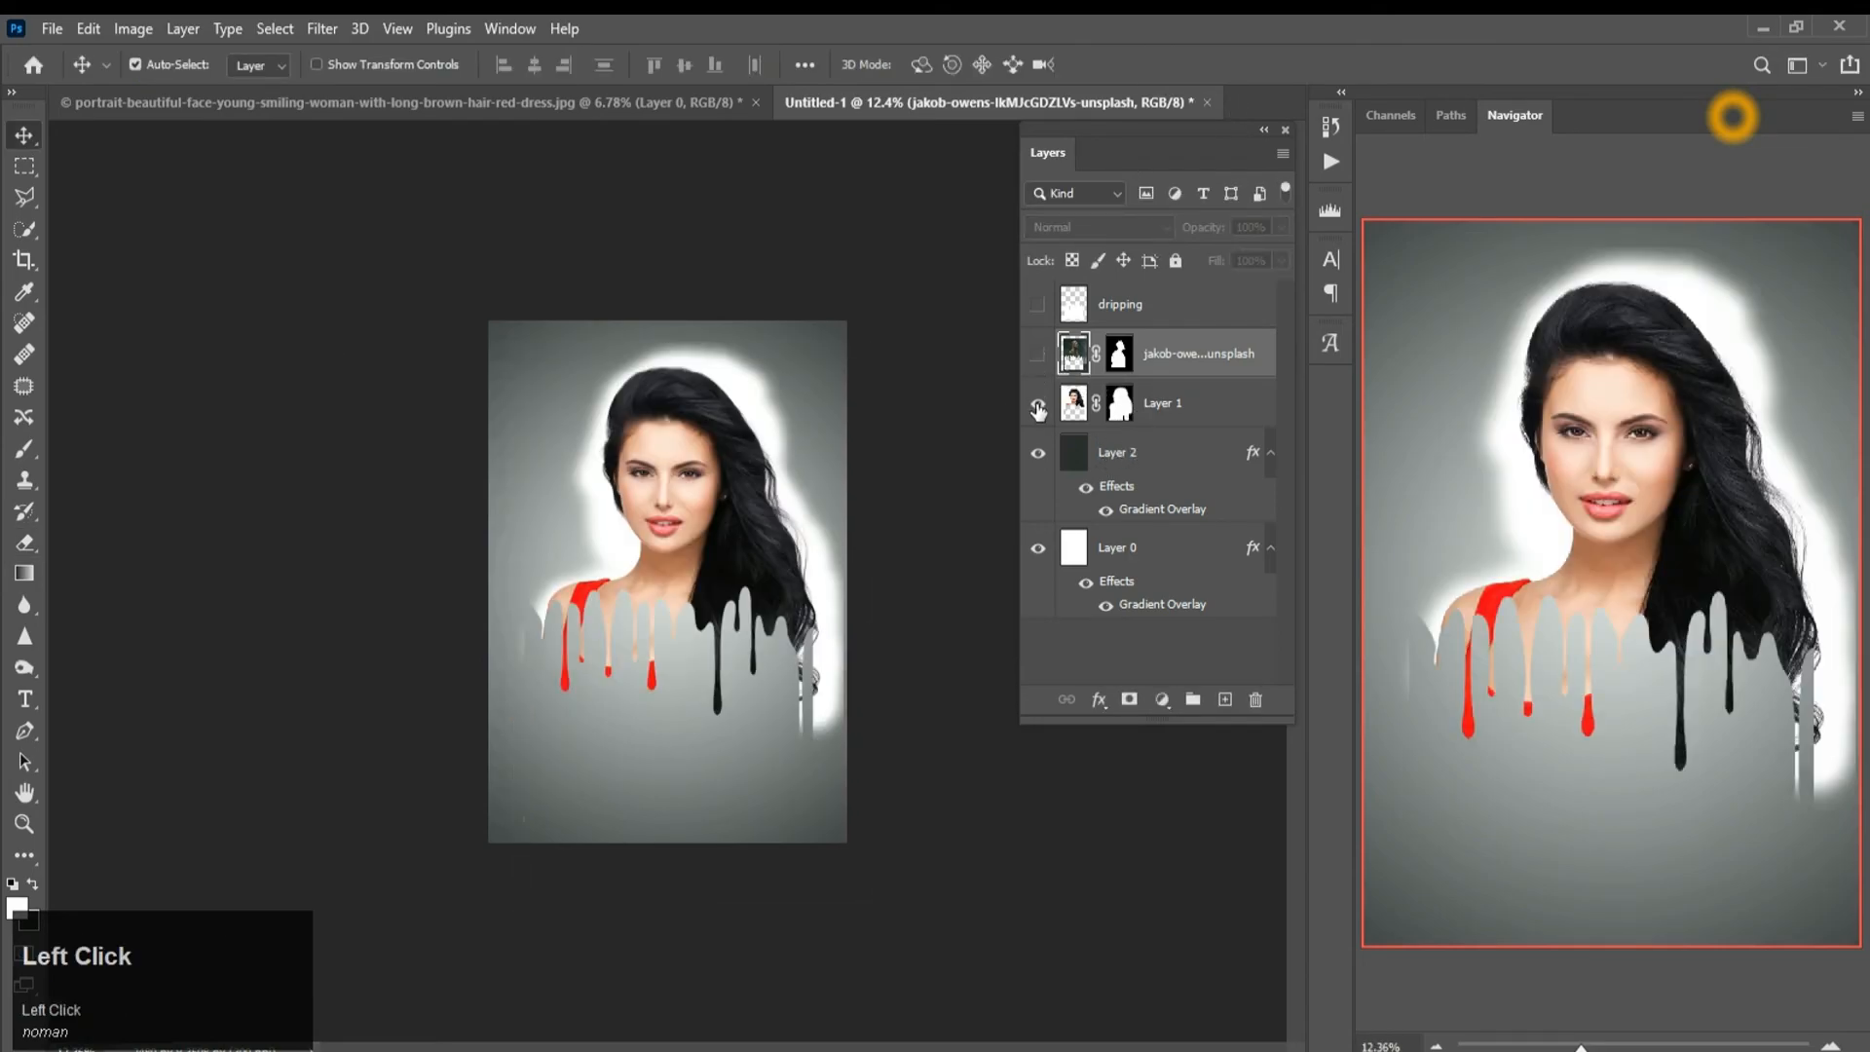
click(1038, 452)
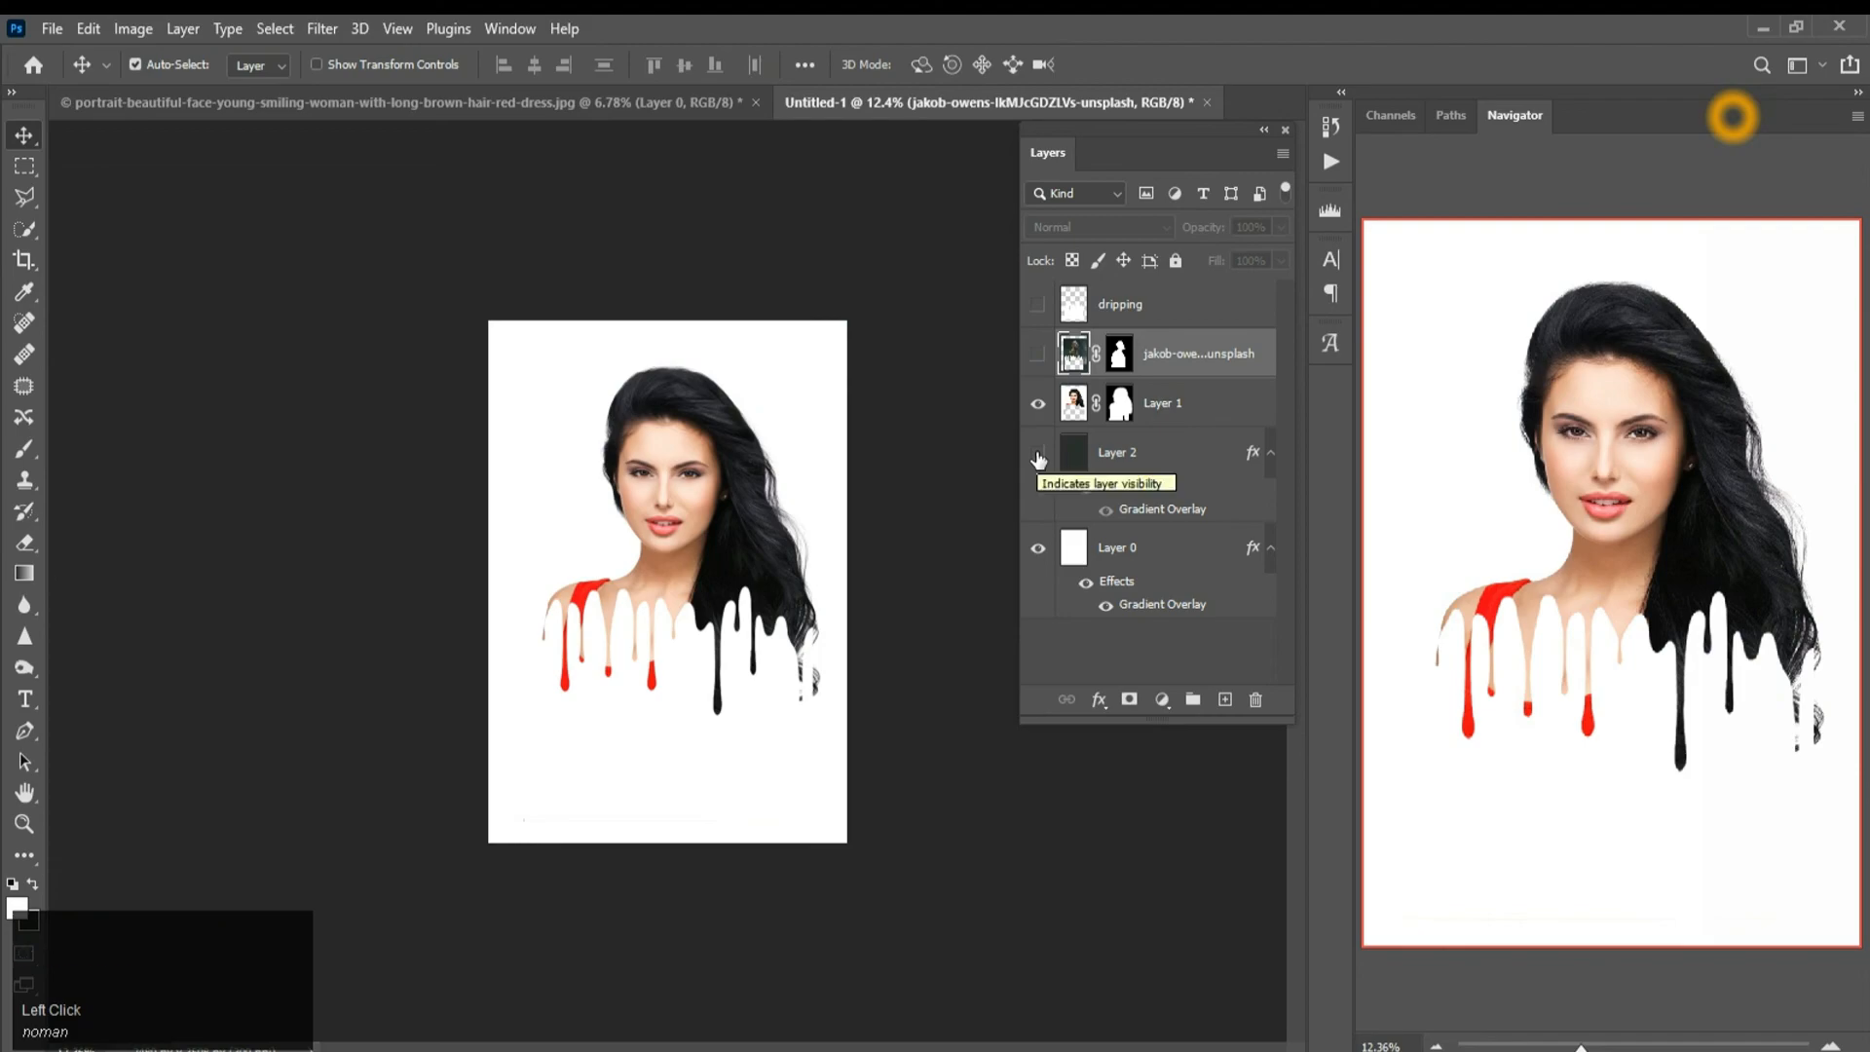
scroll(852, 433, up, 2)
scroll(852, 433, down, 1)
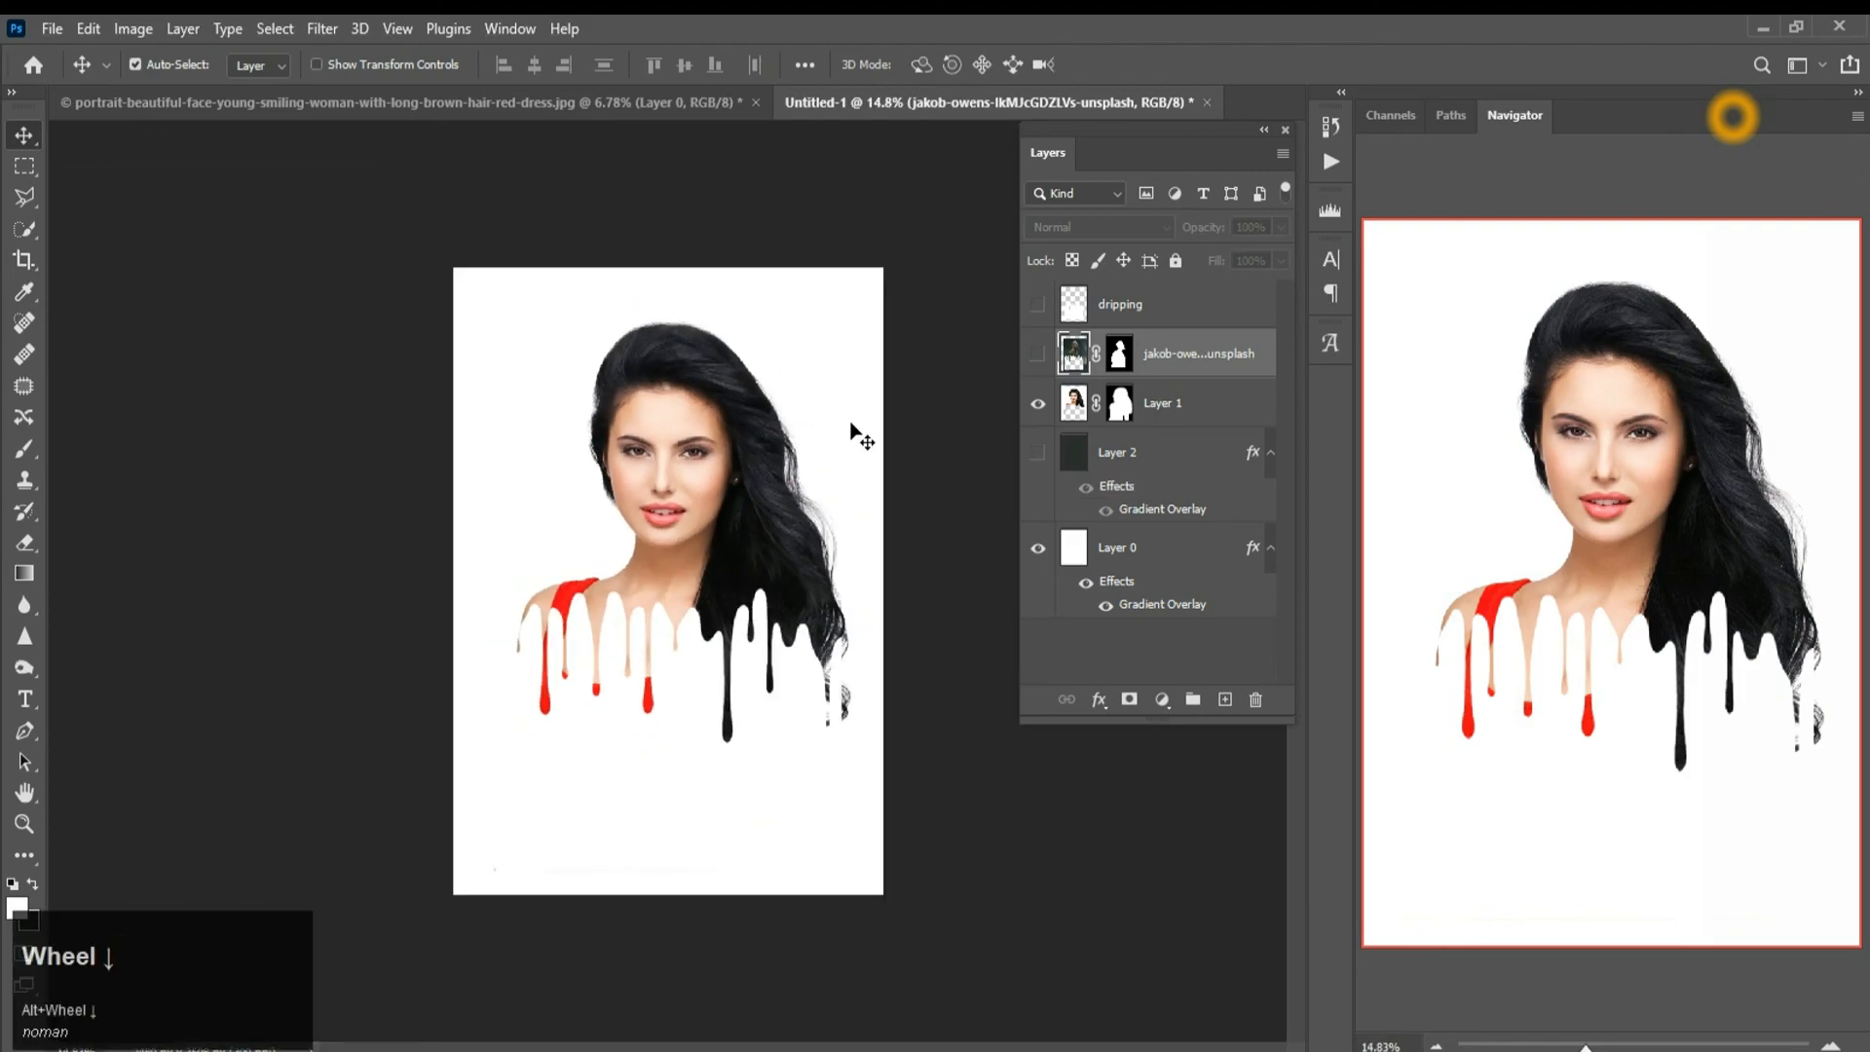
Hide the woman's Layer 1 and show Layer 2's radial gradient background again
click(1037, 404)
click(1037, 453)
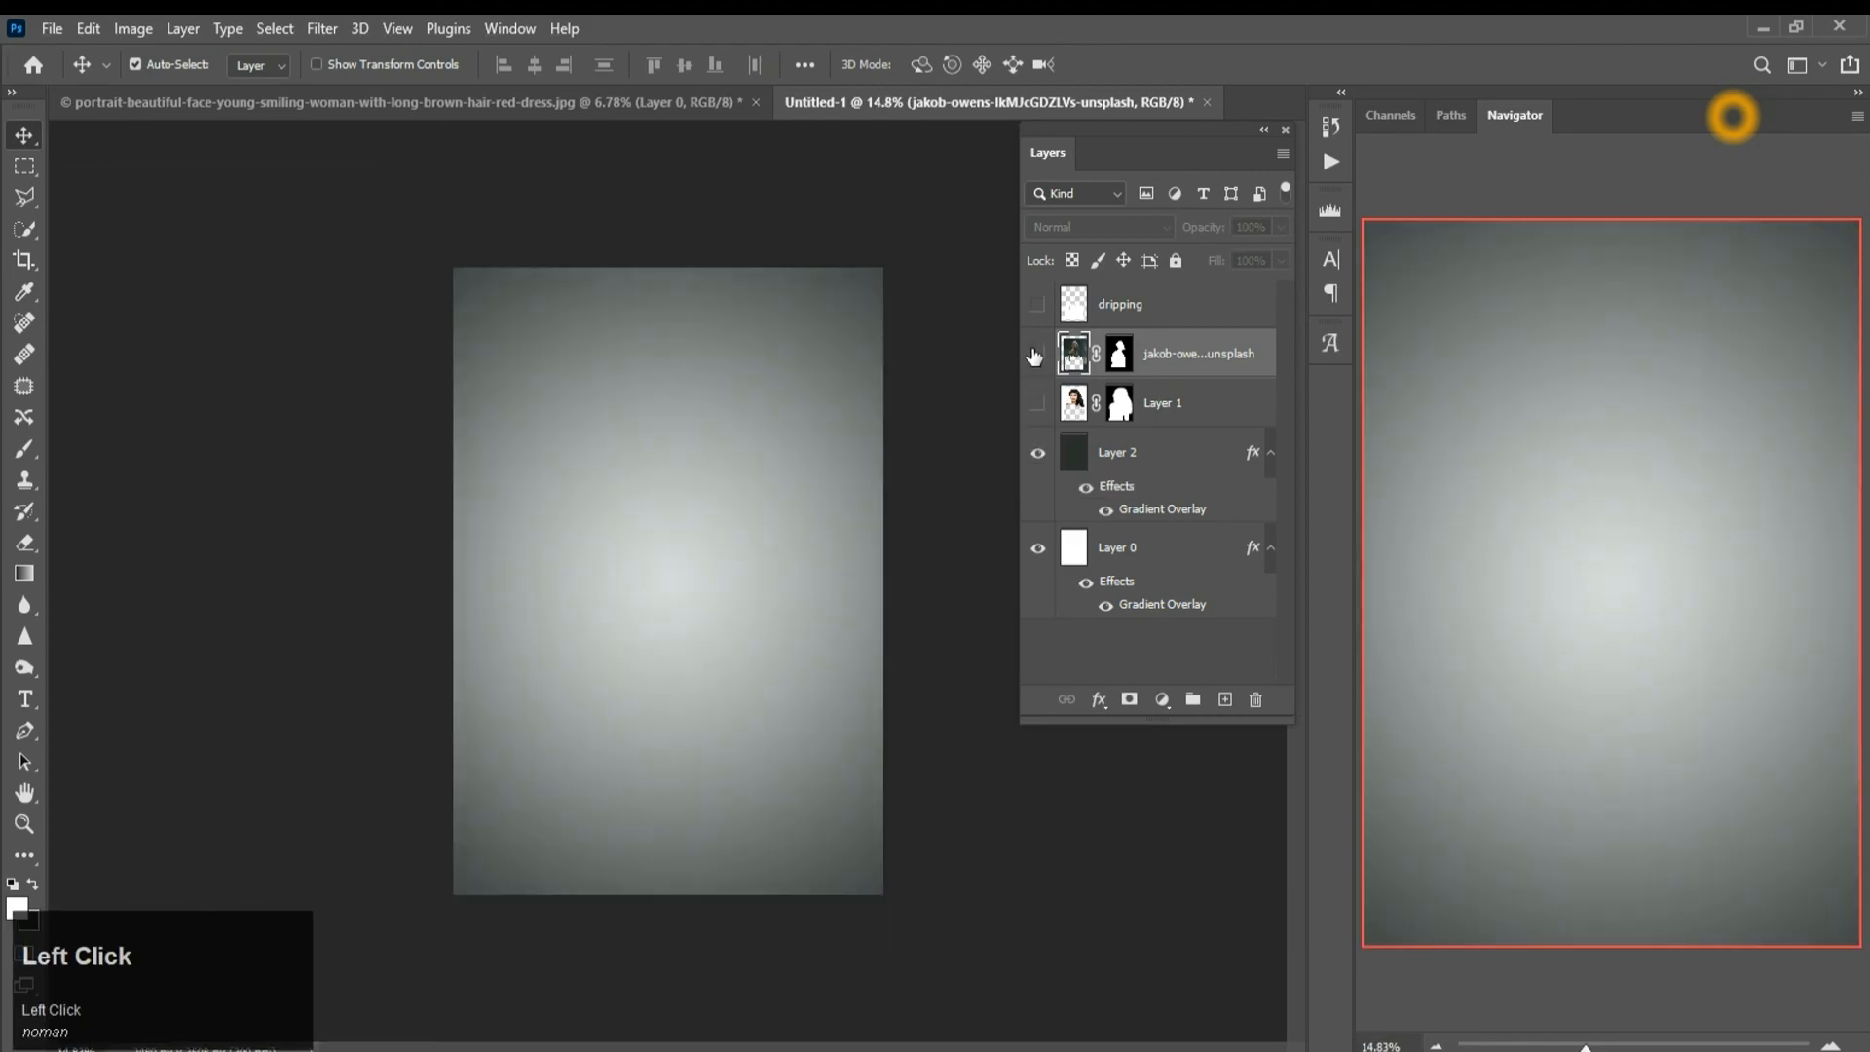